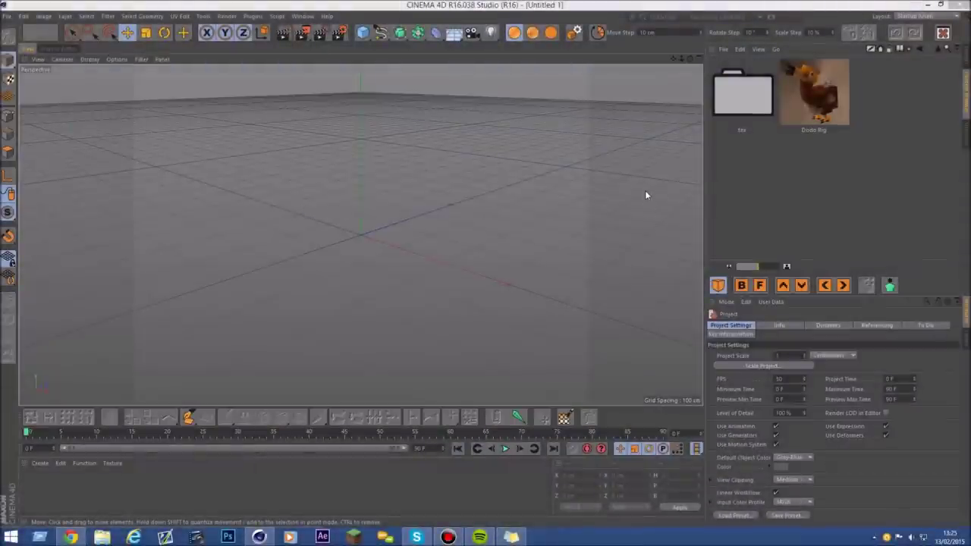
# Step: Load the Dodo Rig preset from the Content Browser into the empty scene
pyautogui.doubleClick(838, 100)
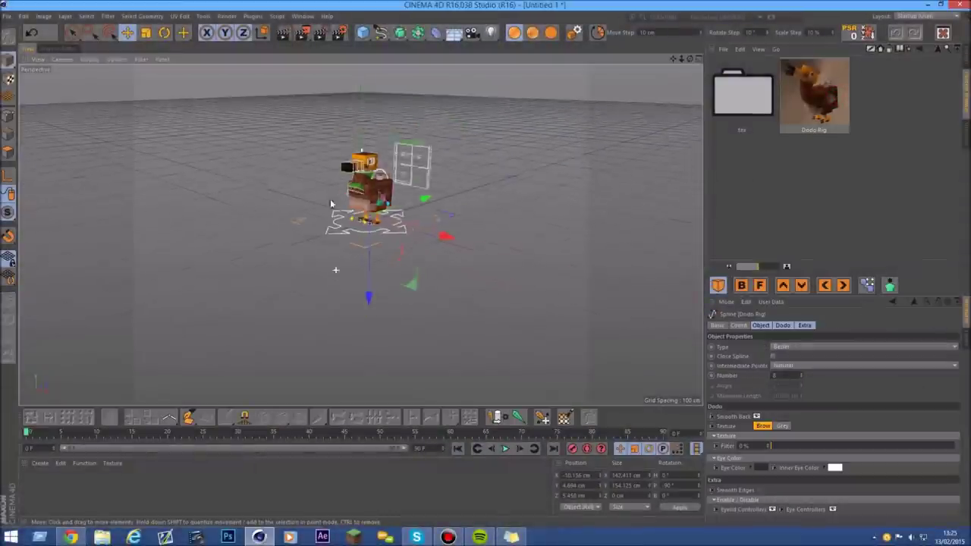
# Step: Orbit the view to see the dodo upright from the front
pyautogui.moveTo(689, 60); pyautogui.dragTo(660, 91)
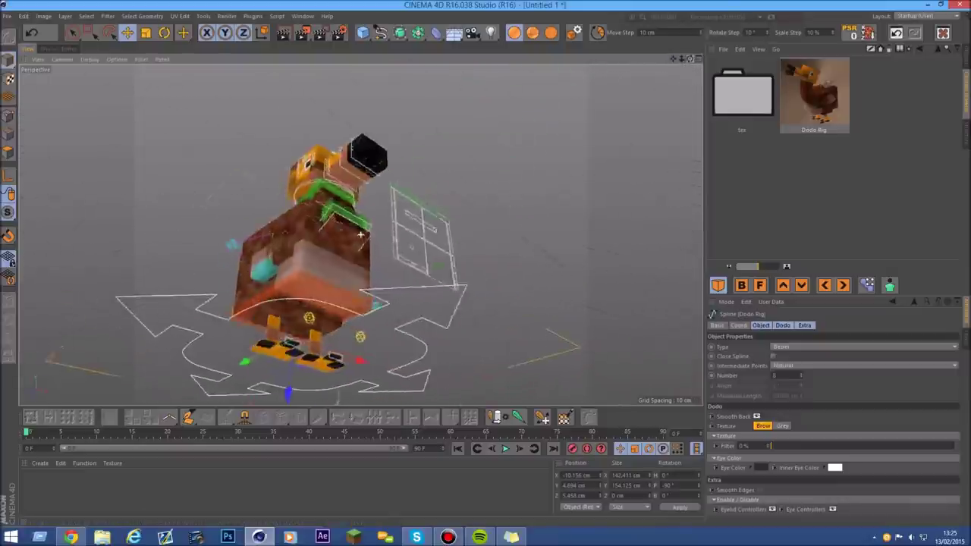
pyautogui.moveTo(689, 59); pyautogui.dragTo(660, 91)
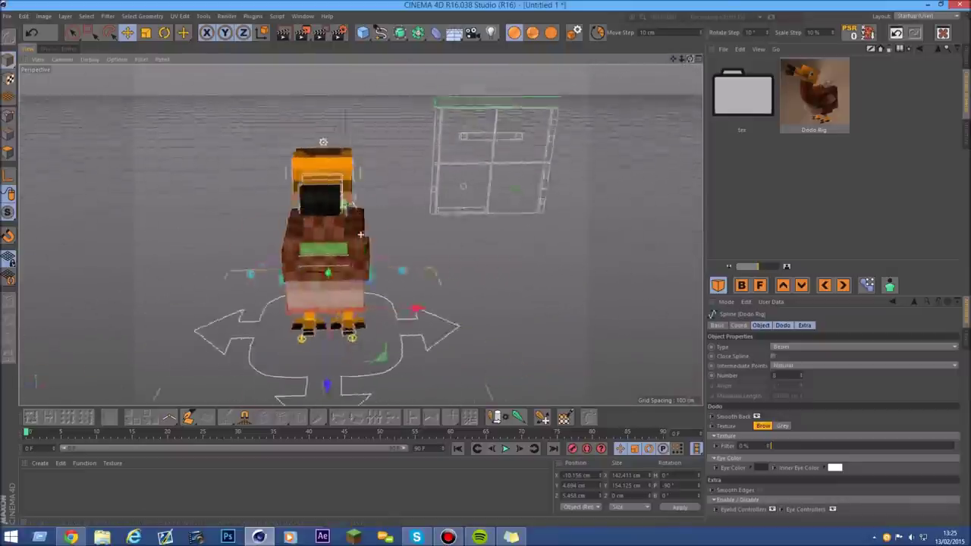
pyautogui.moveTo(689, 58)
pyautogui.mouseDown()
pyautogui.moveTo(658, 65)
pyautogui.moveTo(685, 62)
pyautogui.mouseUp()
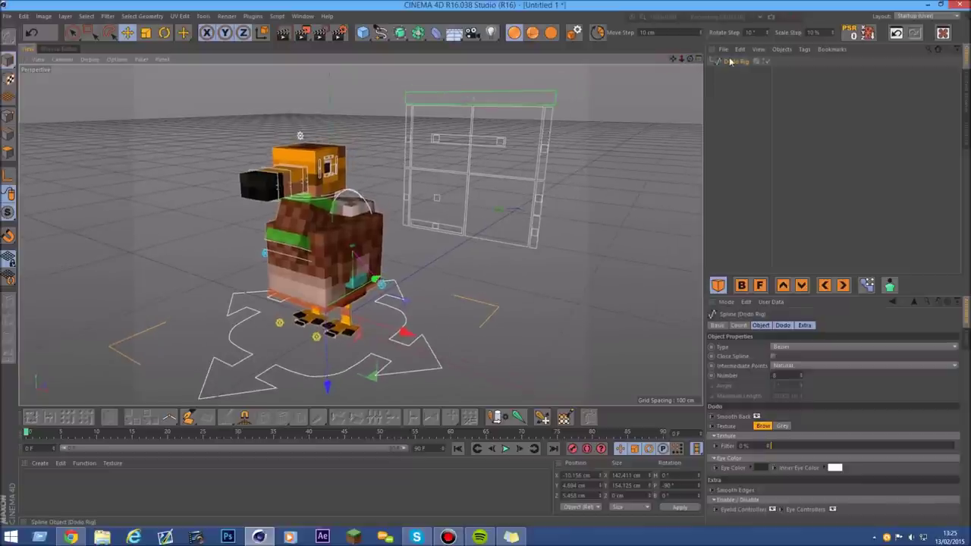
# Step: Move the eye control down inside the frame, then undo the move
pyautogui.click(505, 141)
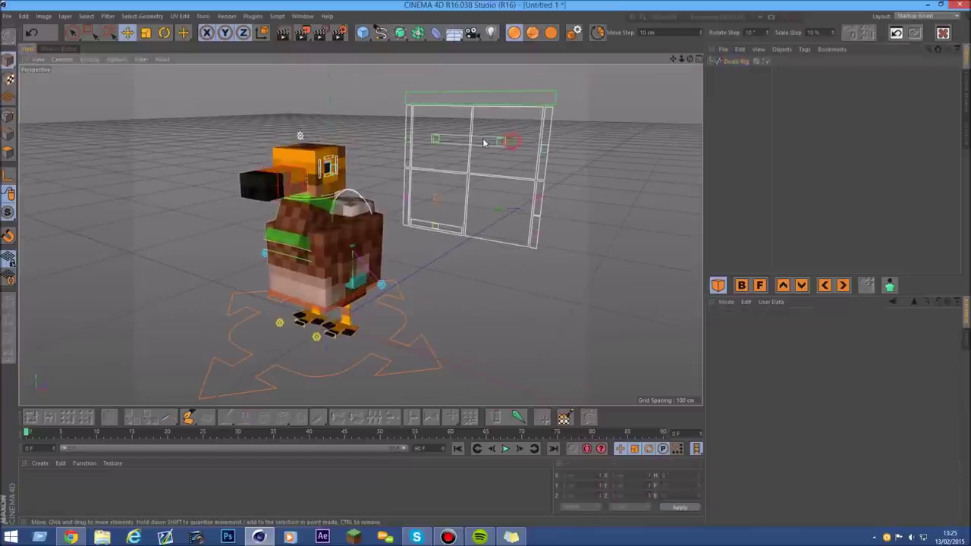
pyautogui.moveTo(467, 135); pyautogui.dragTo(466, 115)
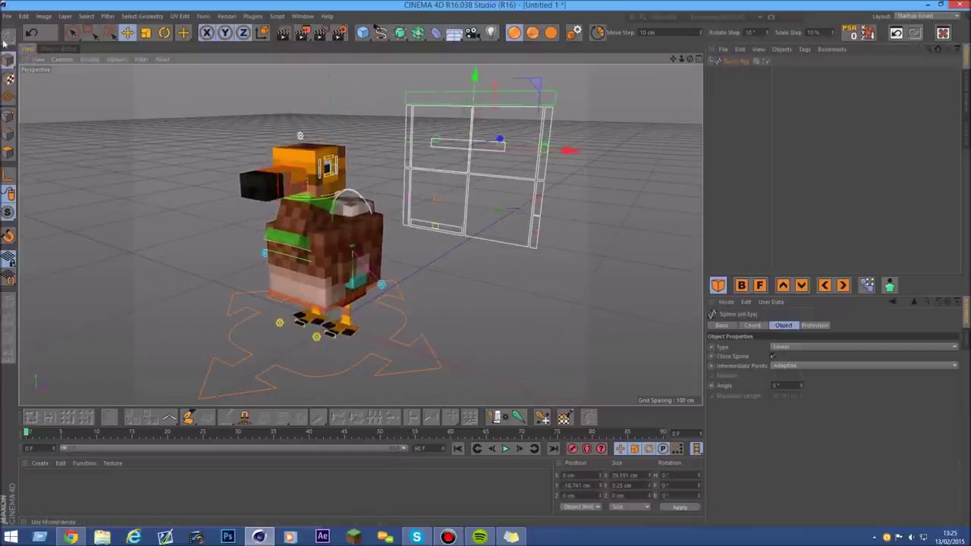
pyautogui.hotkey('ctrl', 'z')
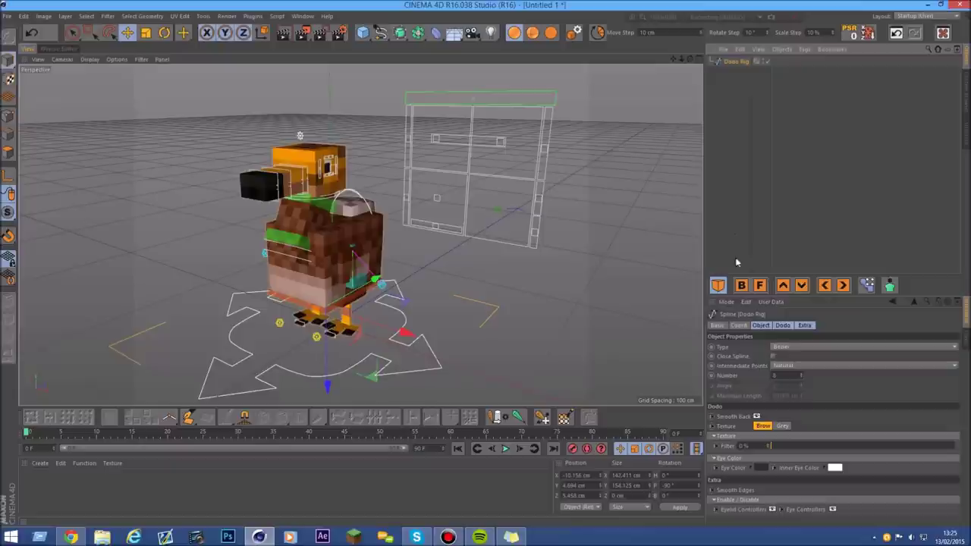
pyautogui.click(789, 326)
# Step: Glance at the Extra settings, then turn Smooth Back off and on while viewing from behind
pyautogui.click(807, 326)
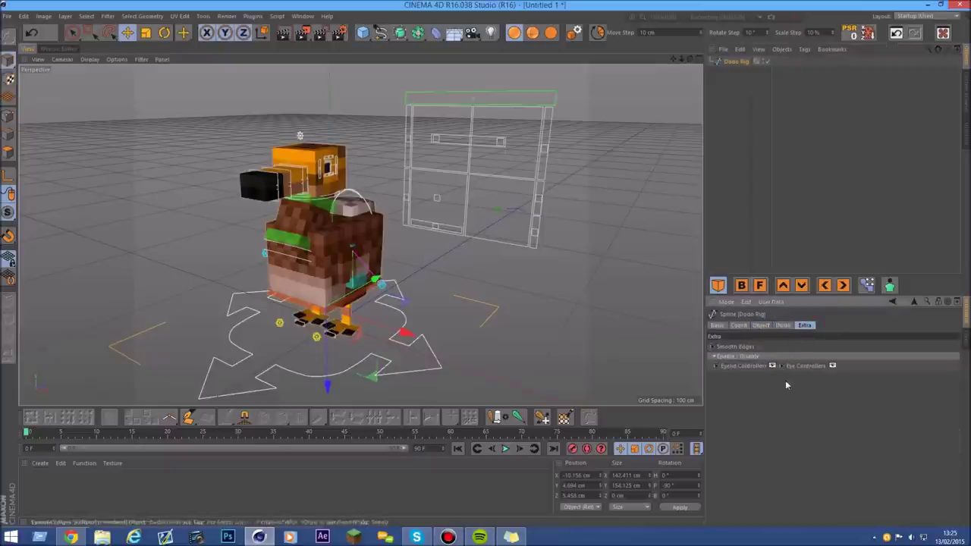
pyautogui.click(784, 326)
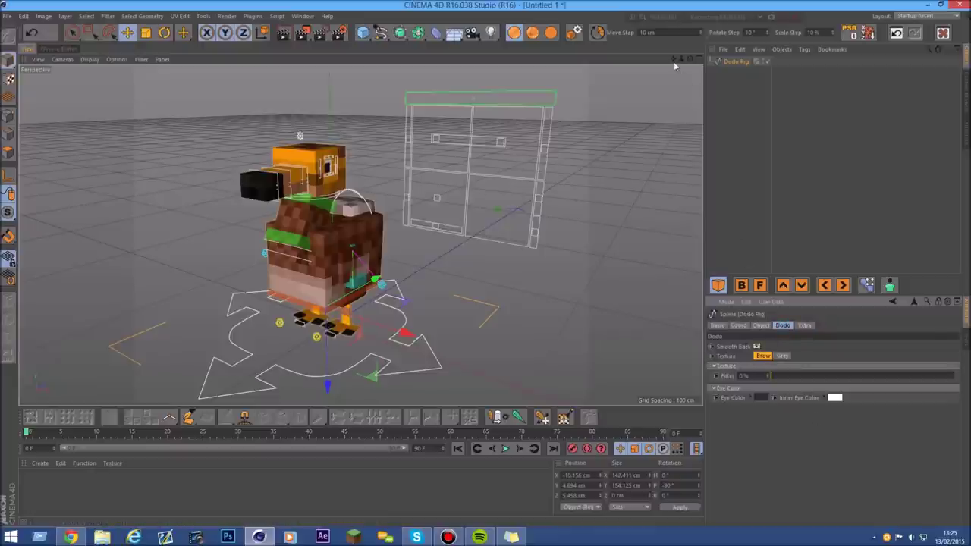
pyautogui.moveTo(676, 66); pyautogui.dragTo(782, 344)
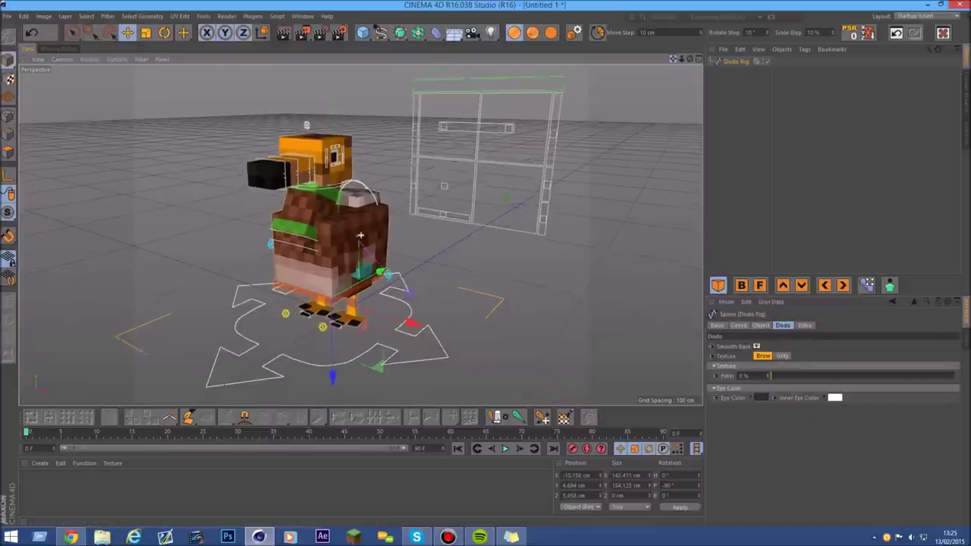
pyautogui.click(756, 347)
pyautogui.moveTo(691, 59); pyautogui.dragTo(512, 167)
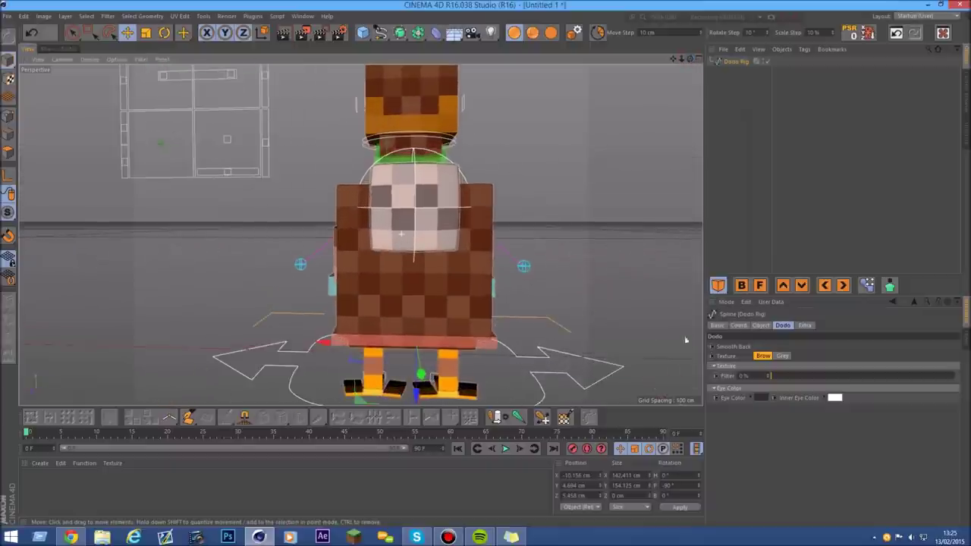
pyautogui.click(756, 347)
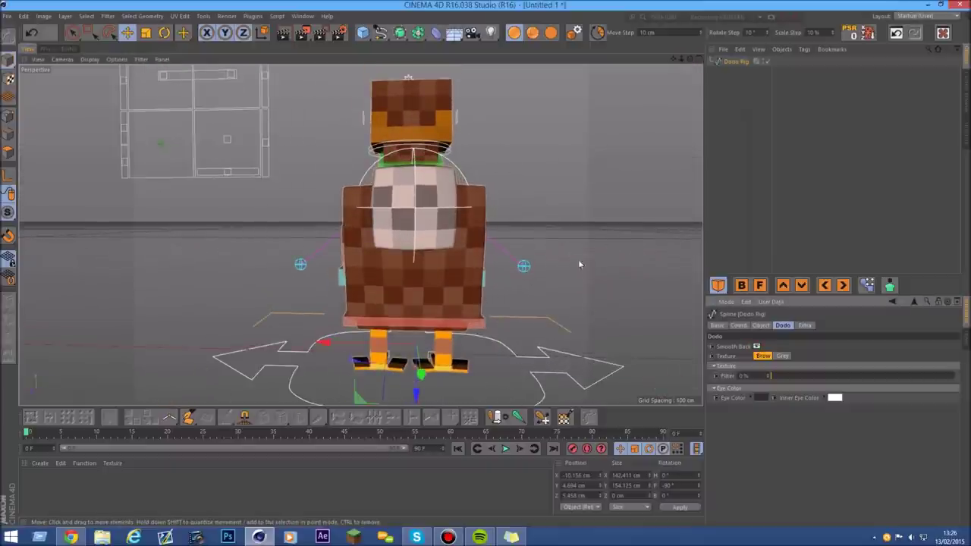
# Step: Toggle Smooth Back off and on again, leaving it enabled, and orbit to a side view
pyautogui.click(757, 347)
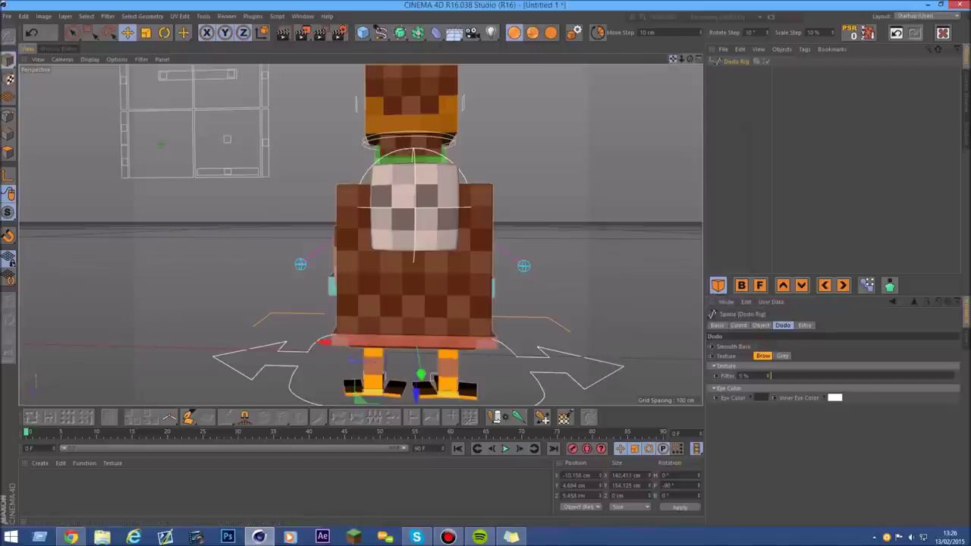
pyautogui.moveTo(689, 58); pyautogui.dragTo(546, 151)
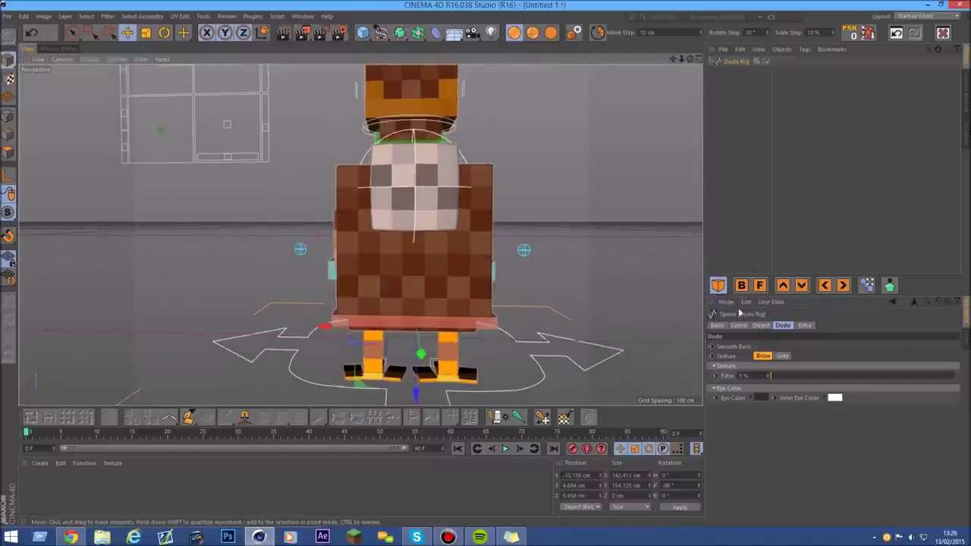
pyautogui.click(756, 347)
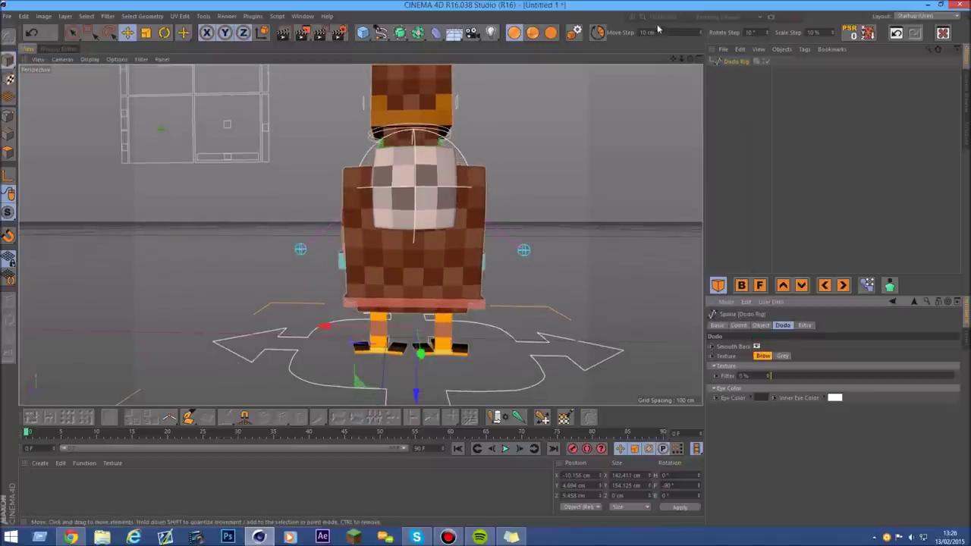
pyautogui.moveTo(689, 58); pyautogui.dragTo(360, 235)
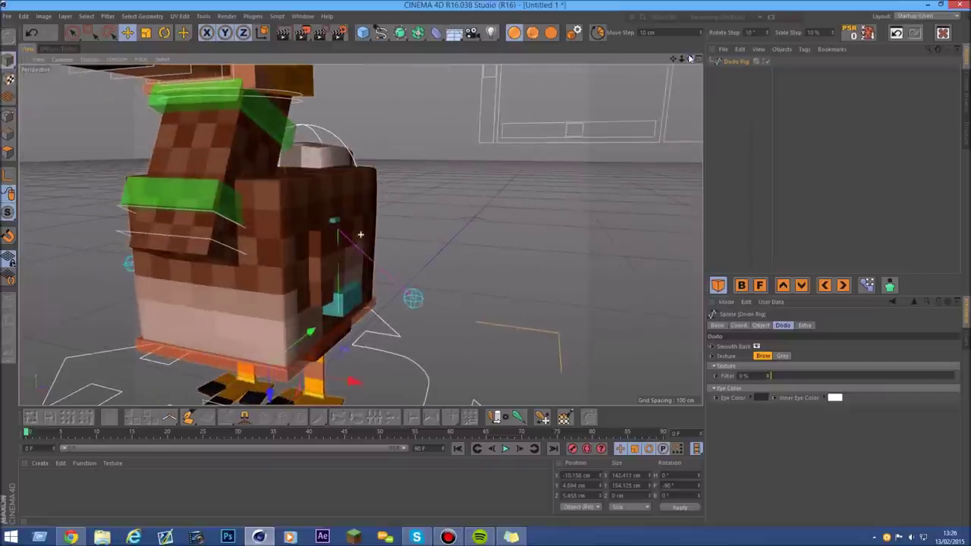
pyautogui.moveTo(360, 234)
pyautogui.mouseDown()
pyautogui.moveTo(687, 56)
pyautogui.moveTo(581, 126)
pyautogui.mouseUp()
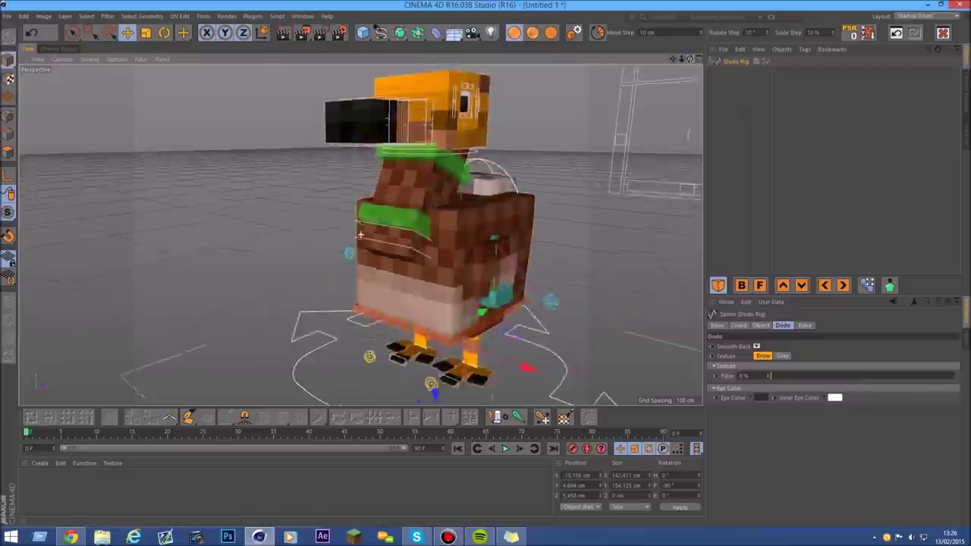
pyautogui.moveTo(360, 235)
pyautogui.keyDown('alt'); pyautogui.mouseDown()
pyautogui.moveTo(690, 62)
pyautogui.moveTo(390, 67)
pyautogui.mouseUp(); pyautogui.keyUp('alt')
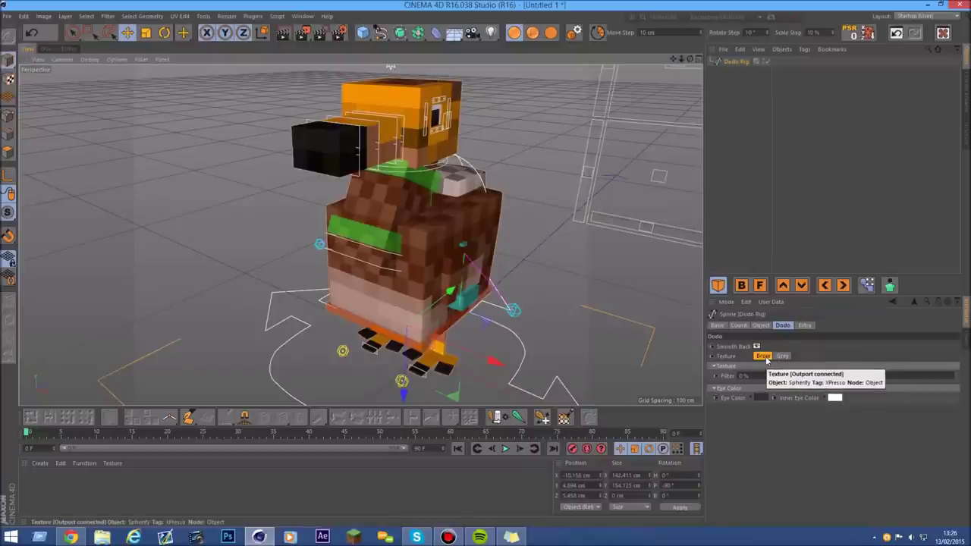
# Step: Switch between Grey and Brown textures and raise the Filter hue shift to 100%
pyautogui.click(786, 357)
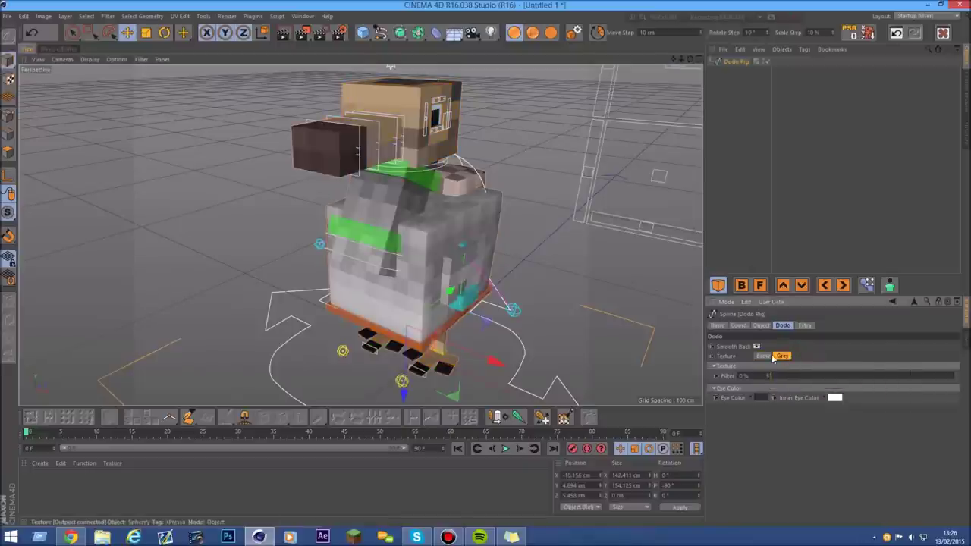
pyautogui.click(764, 356)
pyautogui.click(782, 356)
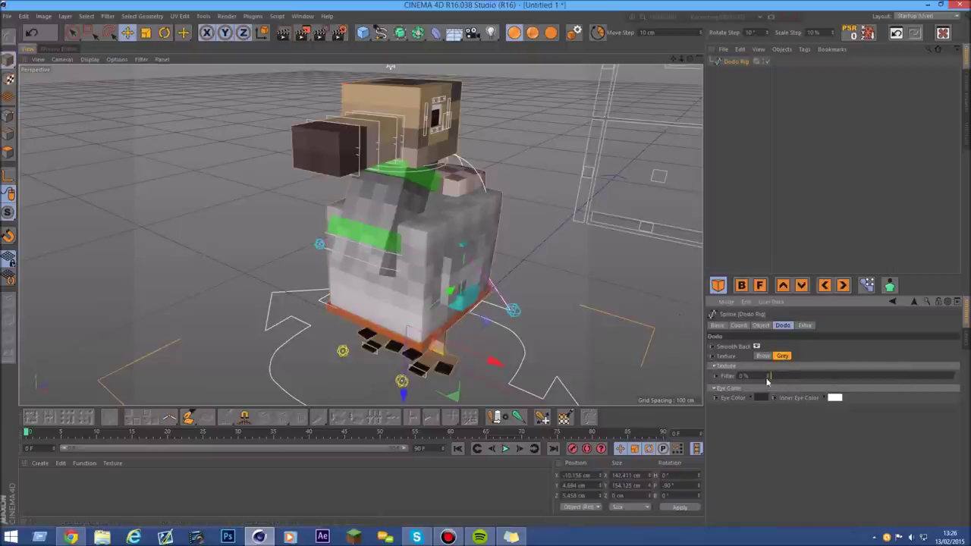
pyautogui.moveTo(785, 377); pyautogui.dragTo(885, 375)
pyautogui.moveTo(688, 63); pyautogui.dragTo(672, 60)
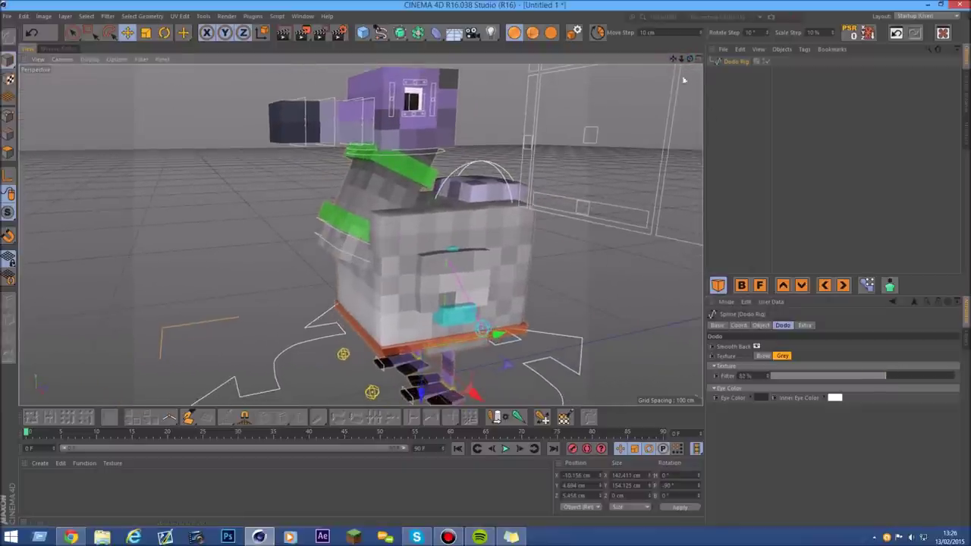
pyautogui.moveTo(889, 373)
pyautogui.mouseDown()
pyautogui.moveTo(968, 377)
pyautogui.moveTo(748, 385)
pyautogui.mouseUp()
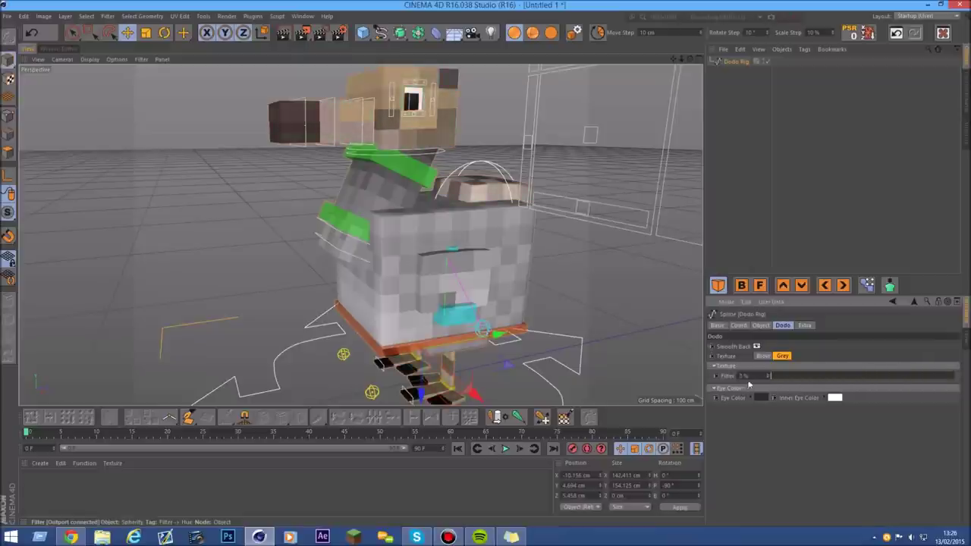
# Step: Sweep the Filter on Brown, then settle on the Grey texture at 0% Filter
pyautogui.click(770, 358)
pyautogui.moveTo(770, 376)
pyautogui.mouseDown()
pyautogui.moveTo(917, 378)
pyautogui.moveTo(767, 380)
pyautogui.mouseUp()
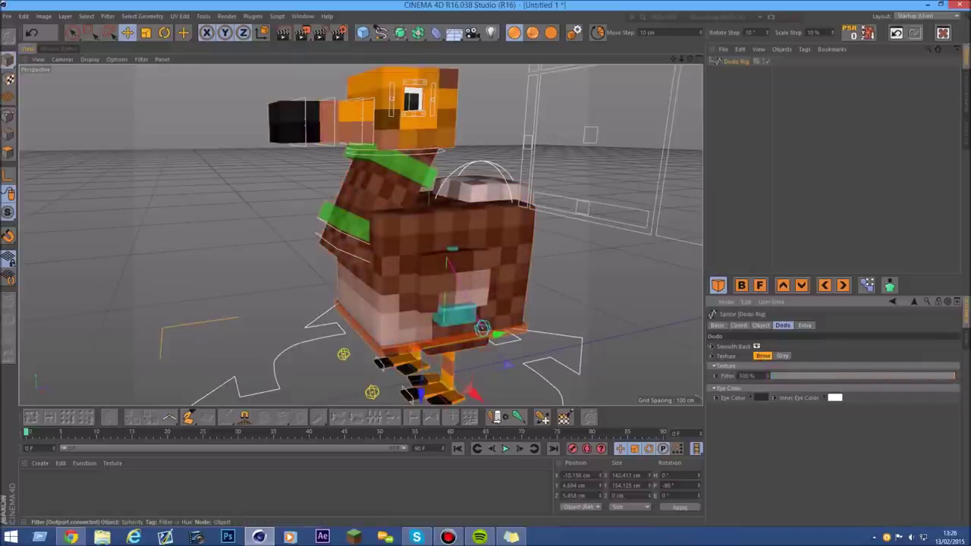
pyautogui.click(783, 356)
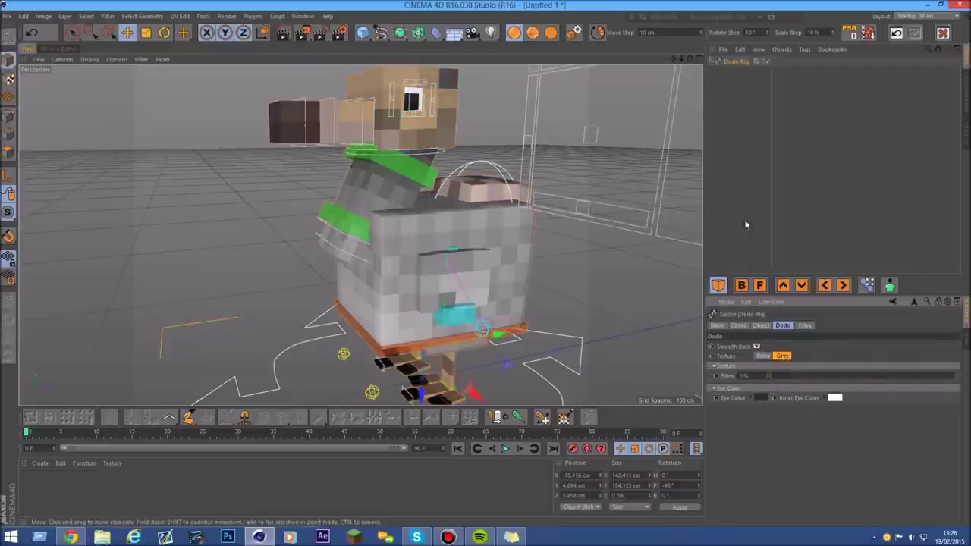
pyautogui.click(761, 397)
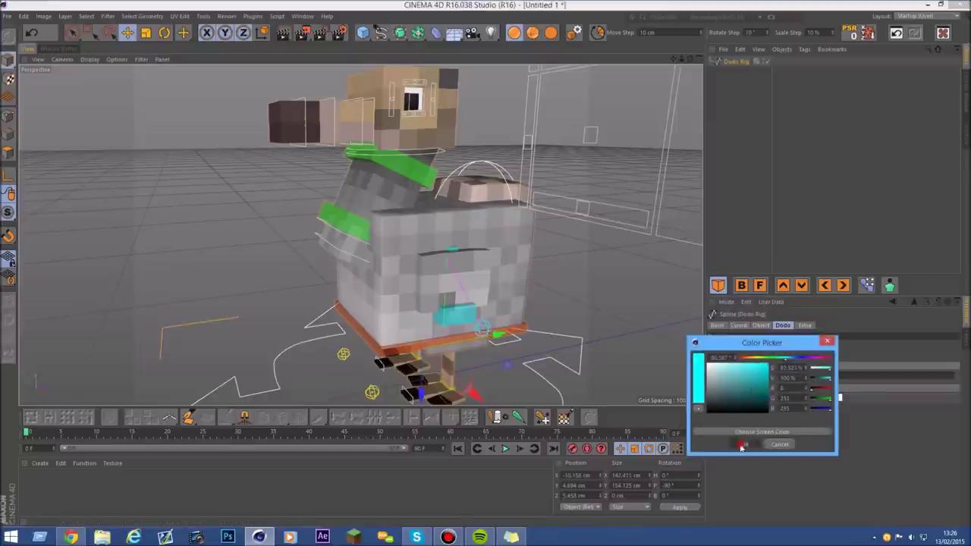
pyautogui.click(743, 445)
pyautogui.click(834, 397)
pyautogui.click(825, 398)
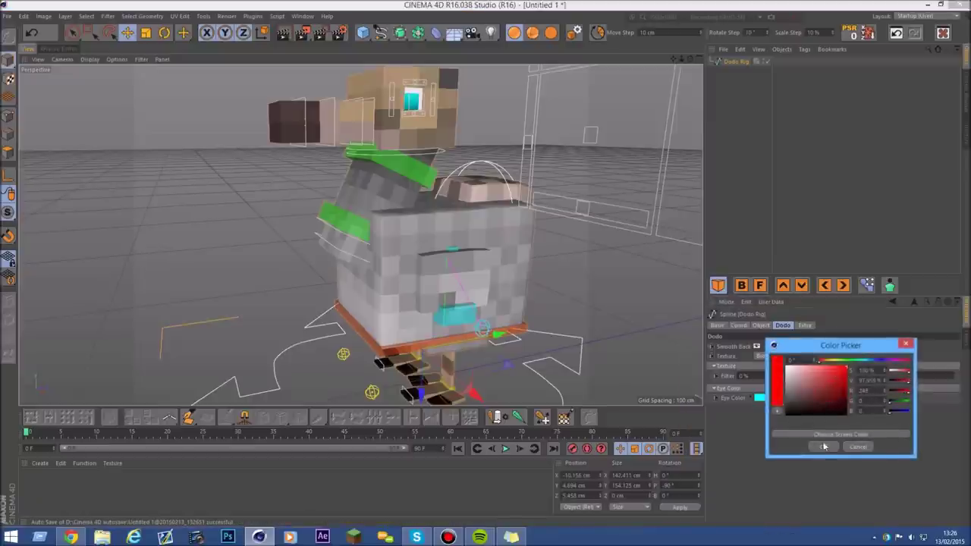
pyautogui.click(824, 449)
pyautogui.moveTo(693, 58); pyautogui.dragTo(15, 30)
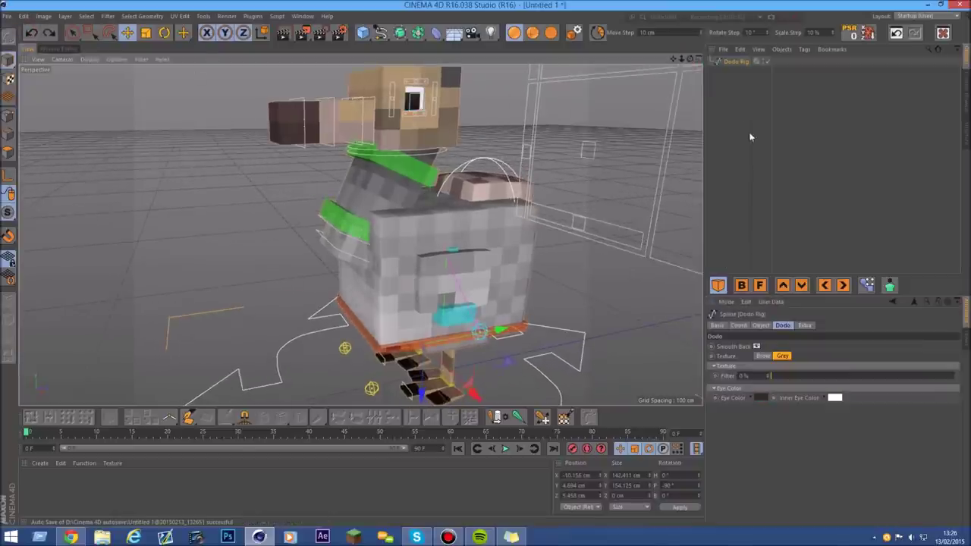
pyautogui.click(805, 325)
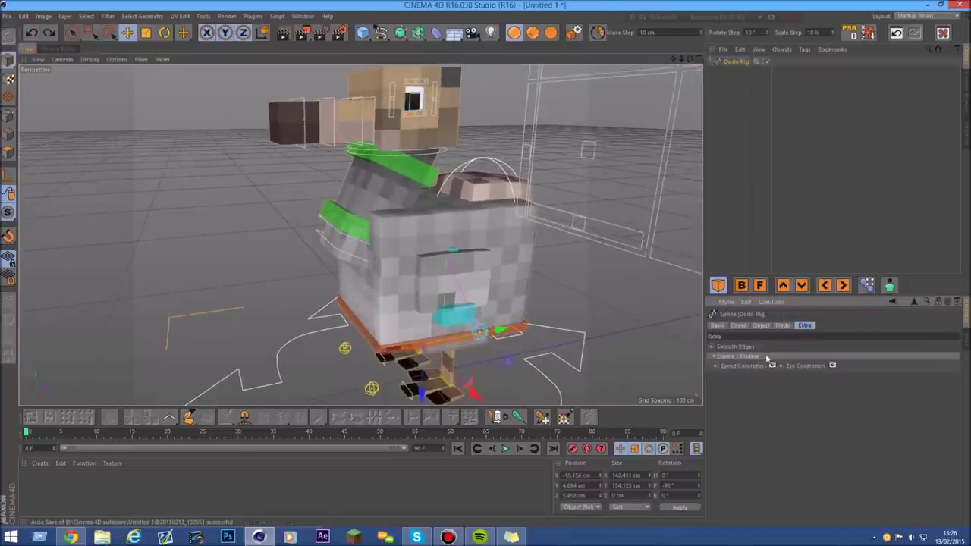
pyautogui.scroll(5, 636, 280)
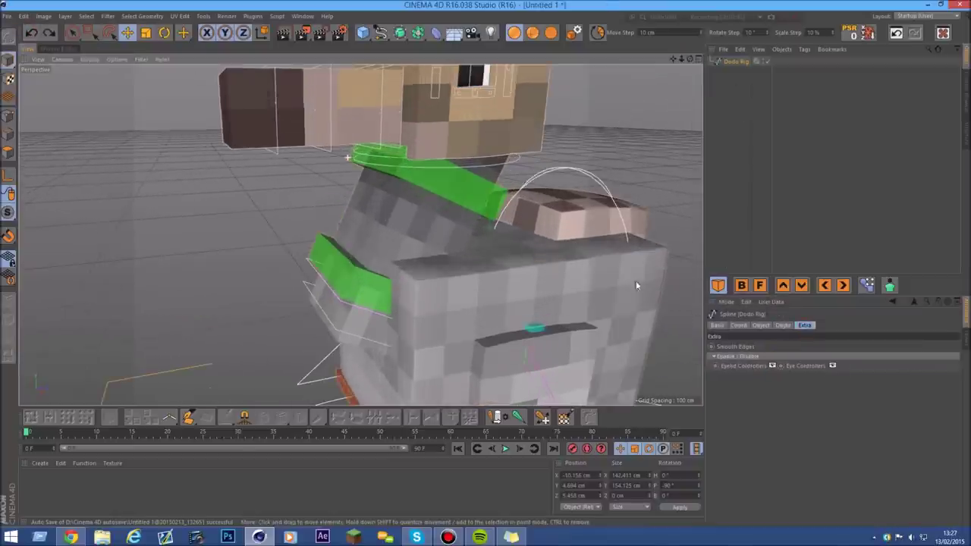
pyautogui.click(761, 347)
pyautogui.moveTo(760, 346)
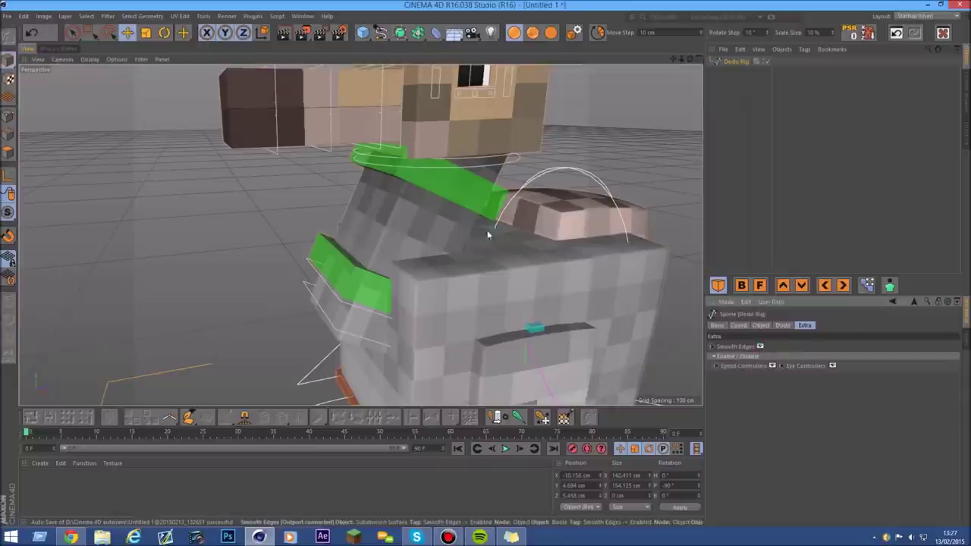
pyautogui.moveTo(480, 213)
pyautogui.keyDown('alt'); pyautogui.mouseDown()
pyautogui.moveTo(361, 235)
pyautogui.moveTo(739, 210)
pyautogui.mouseUp(); pyautogui.keyUp('alt')
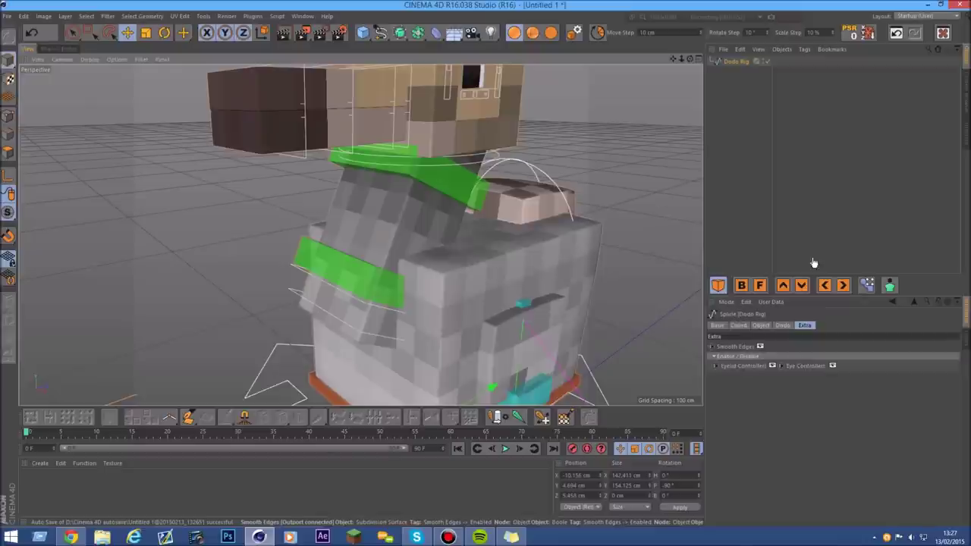
pyautogui.click(760, 348)
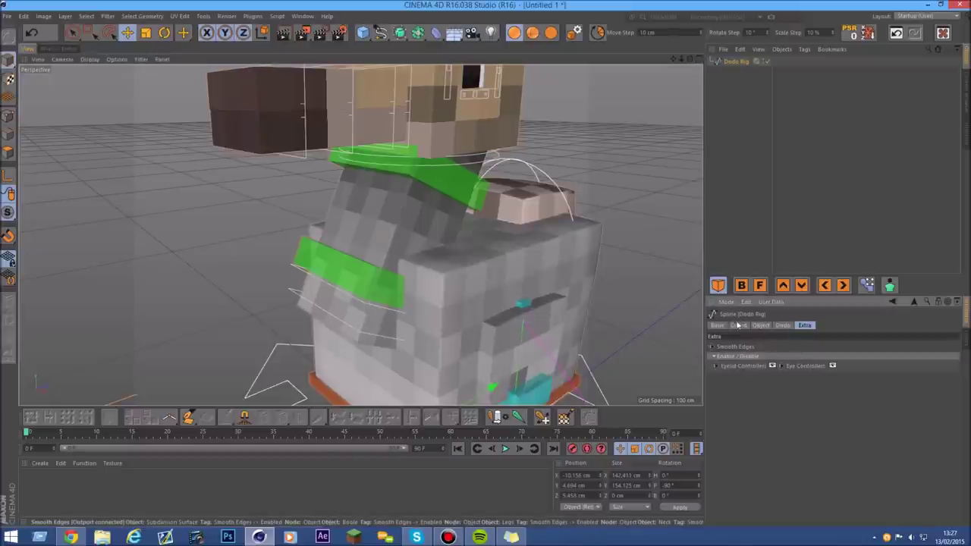
pyautogui.moveTo(688, 64)
pyautogui.mouseDown()
pyautogui.moveTo(668, 64)
pyautogui.moveTo(681, 59)
pyautogui.mouseUp()
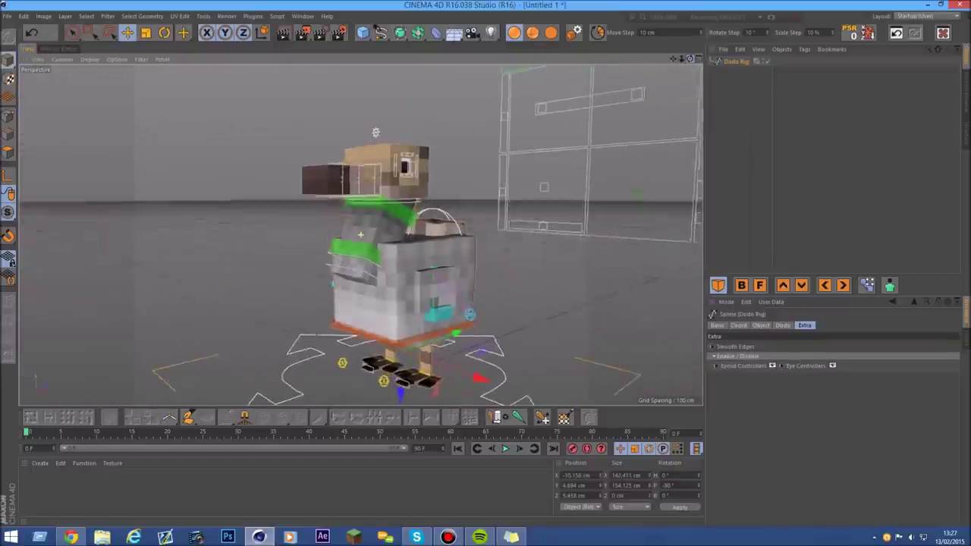
pyautogui.moveTo(681, 58); pyautogui.dragTo(786, 268)
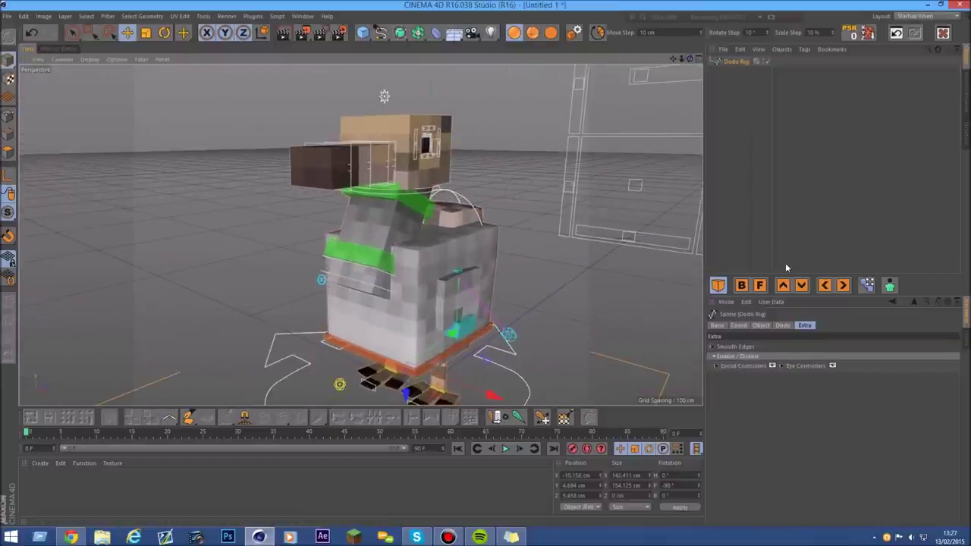
pyautogui.moveTo(689, 58); pyautogui.dragTo(689, 58)
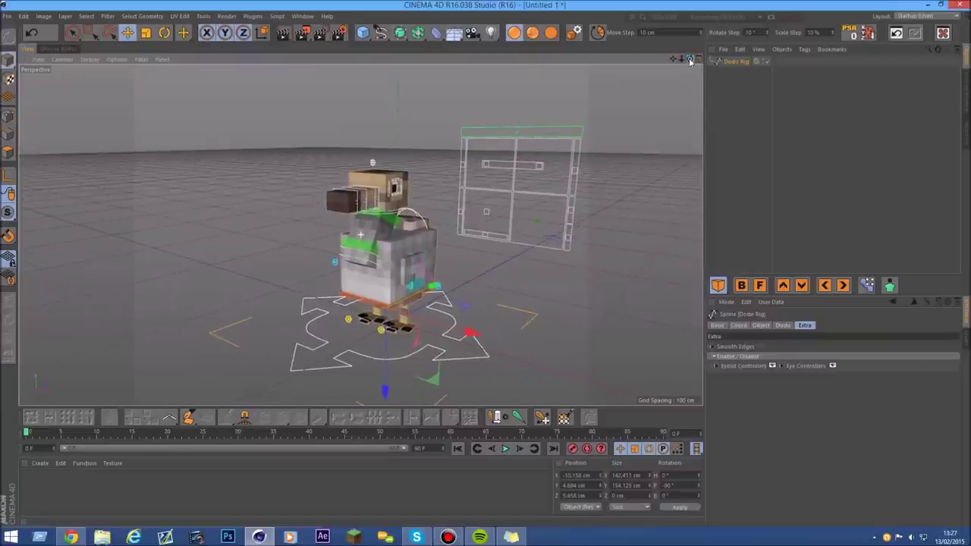
# Step: Select the Control Panel null and toggle its Enable option off and on
pyautogui.scroll(2, 516, 140)
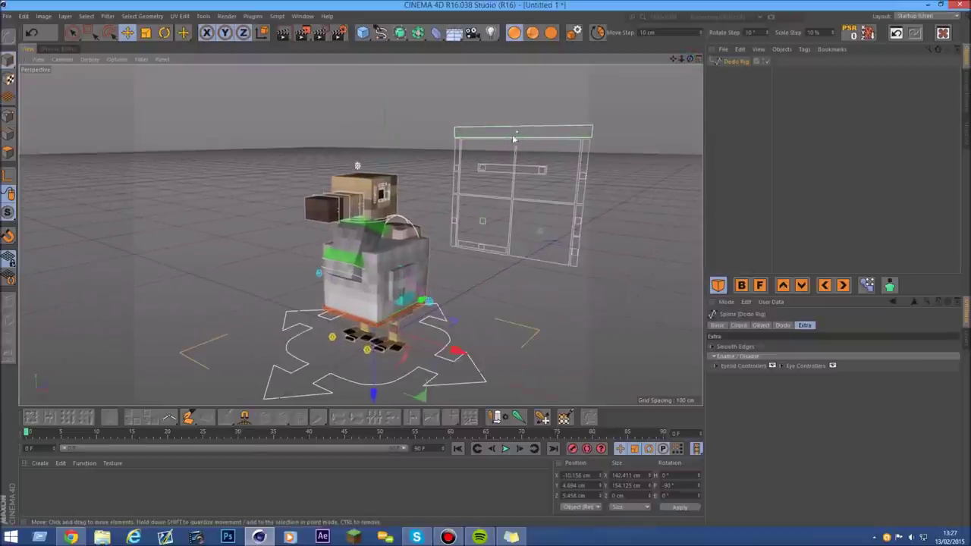
pyautogui.click(358, 168)
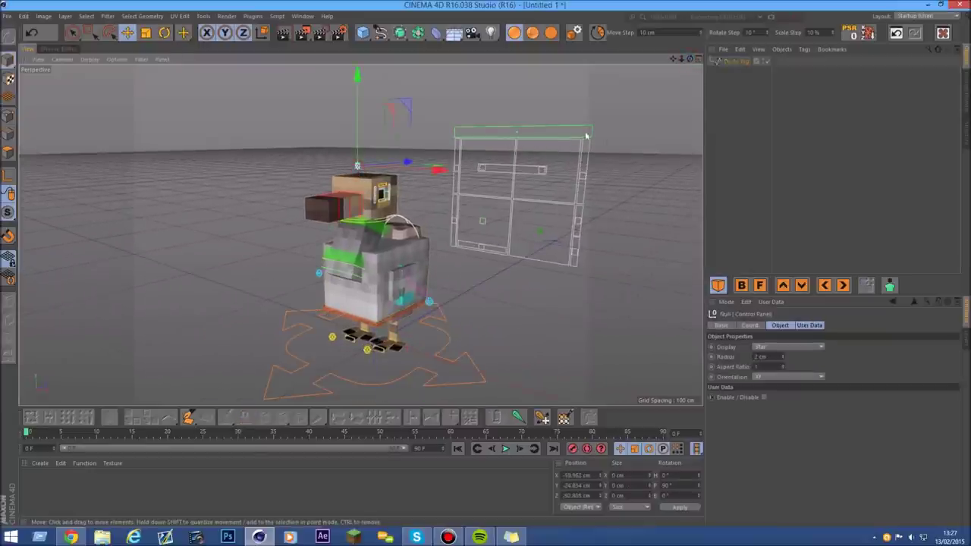
pyautogui.scroll(2, 357, 165)
pyautogui.scroll(3, 360, 165)
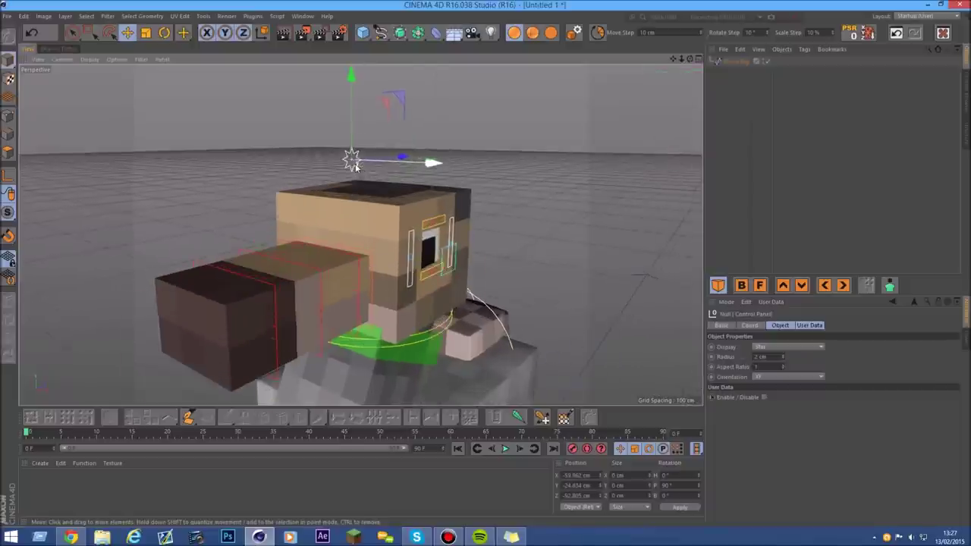
pyautogui.scroll(-4, 354, 161)
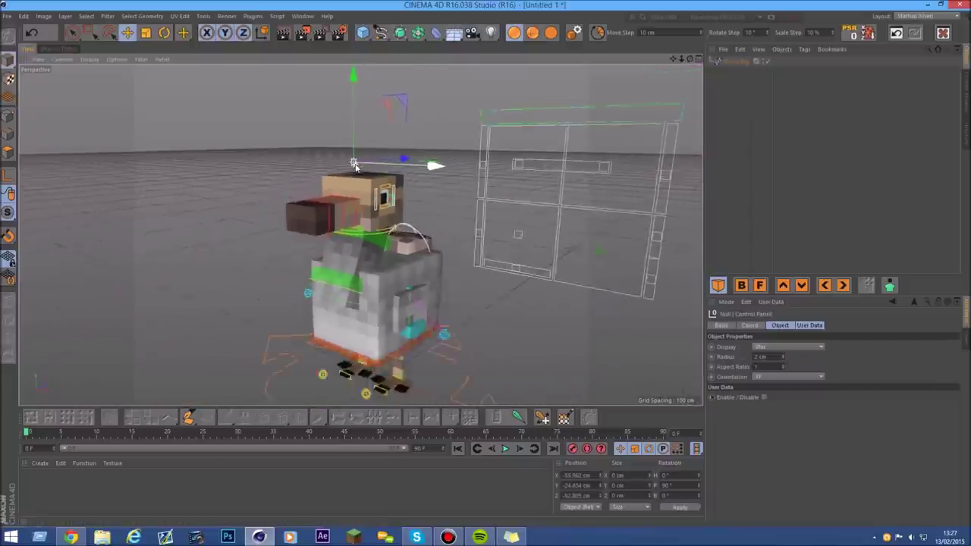
pyautogui.click(761, 398)
pyautogui.click(762, 398)
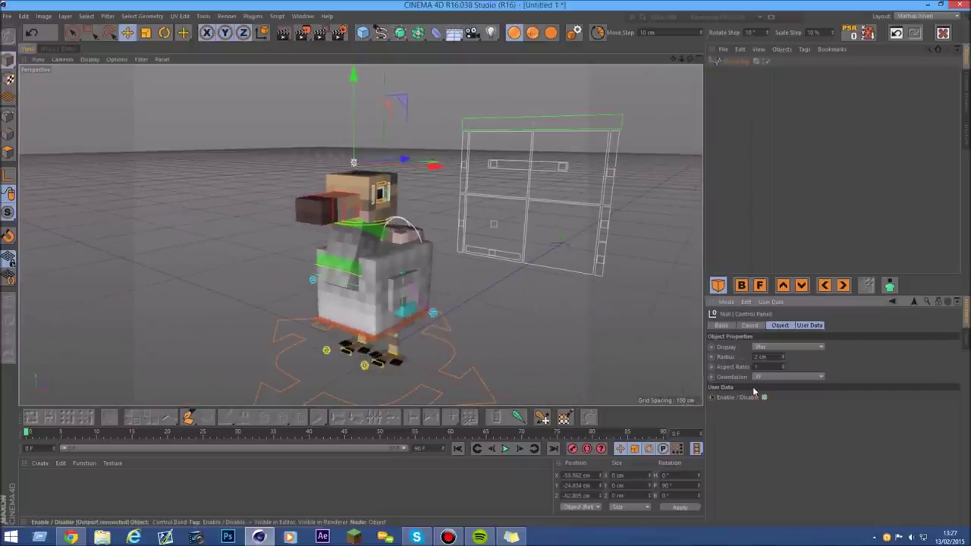
# Step: Move the control panel to the dodo's left, then back to its right
pyautogui.click(537, 122)
pyautogui.moveTo(563, 90)
pyautogui.mouseDown()
pyautogui.moveTo(629, 173)
pyautogui.moveTo(279, 143)
pyautogui.moveTo(320, 167)
pyautogui.mouseUp()
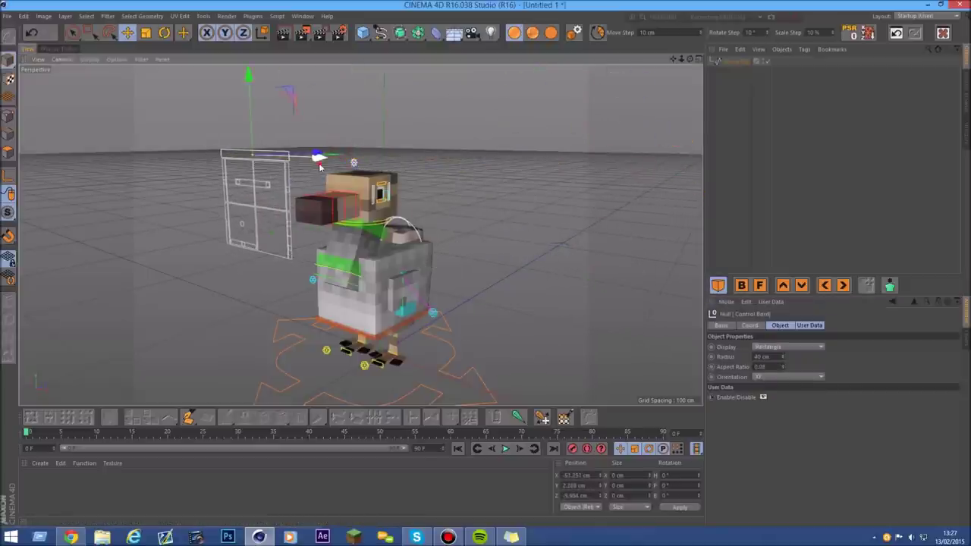
pyautogui.moveTo(319, 167); pyautogui.dragTo(621, 233)
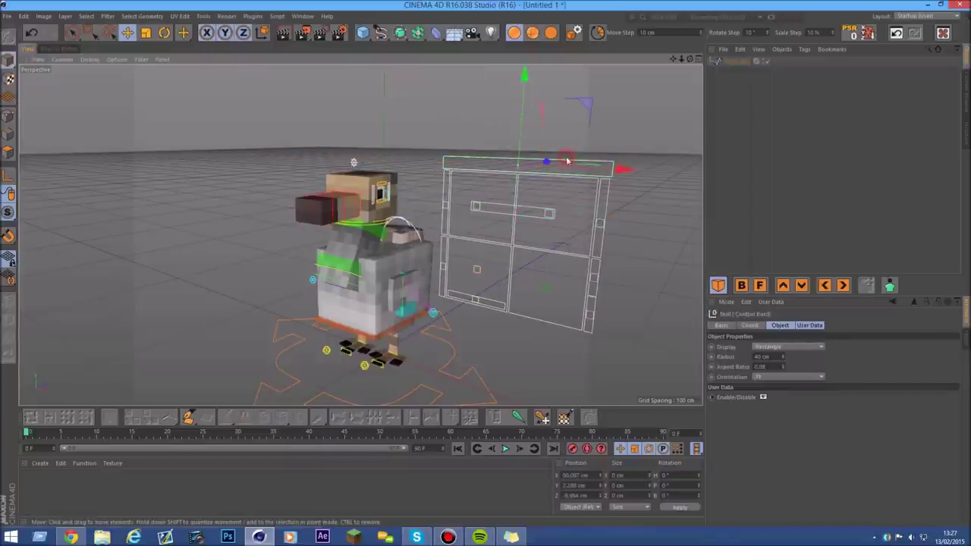
pyautogui.click(764, 399)
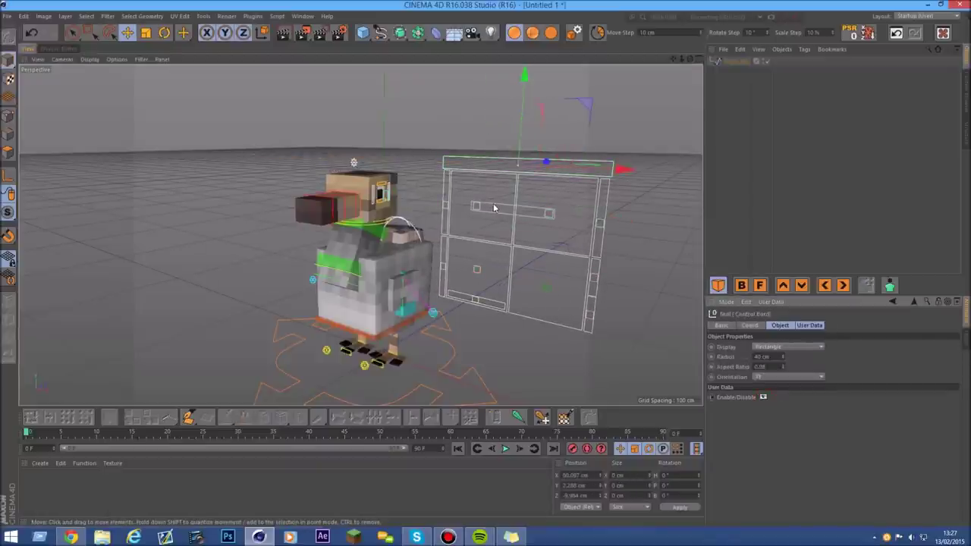
# Step: Move the Left Pupil control up and to the right inside the eye frame
pyautogui.scroll(2, 534, 211)
pyautogui.click(532, 210)
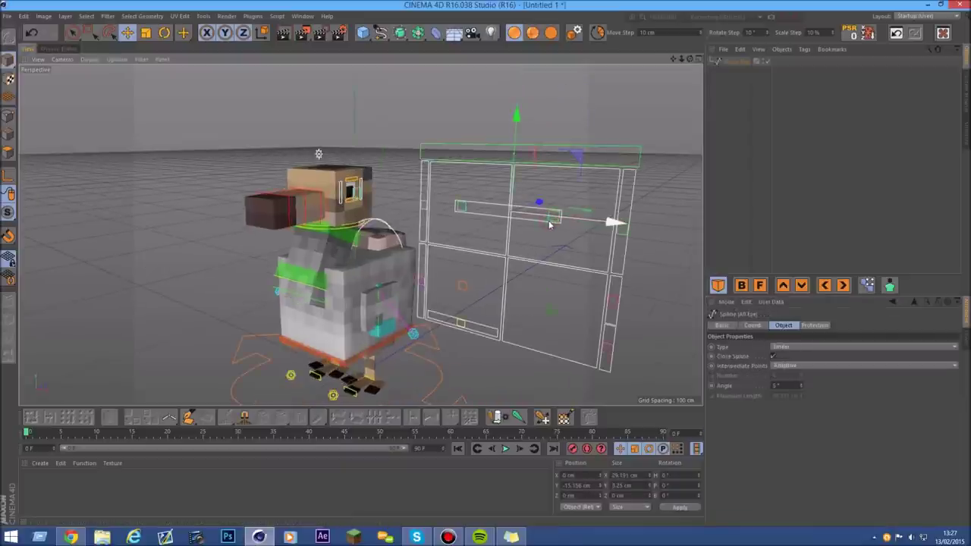
pyautogui.click(552, 217)
pyautogui.moveTo(552, 218)
pyautogui.mouseDown()
pyautogui.moveTo(616, 197)
pyautogui.moveTo(597, 215)
pyautogui.mouseUp()
pyautogui.moveTo(553, 191); pyautogui.dragTo(522, 214)
# Step: Raise the All Eye control upward to lift both eyes
pyautogui.click(513, 173)
pyautogui.moveTo(514, 158); pyautogui.dragTo(509, 153)
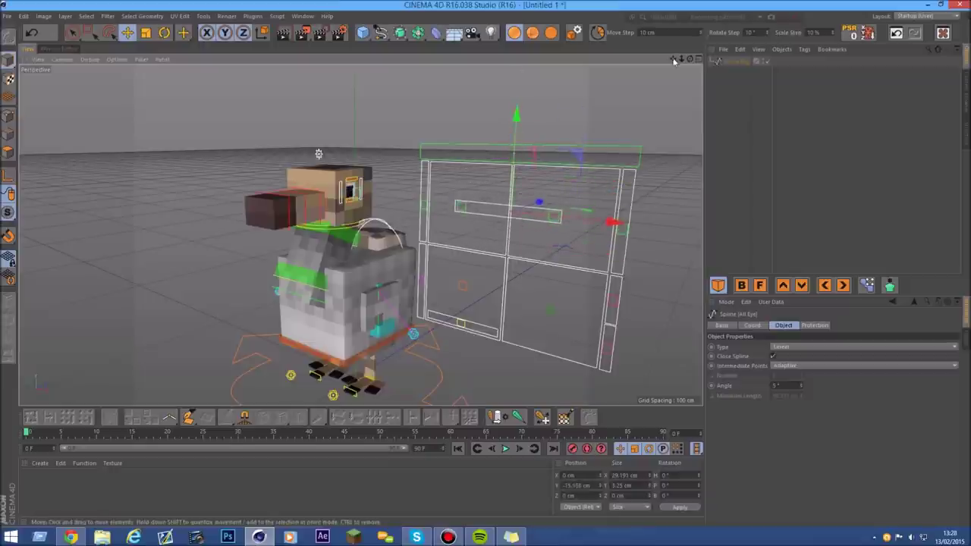
pyautogui.moveTo(690, 59)
pyautogui.mouseDown()
pyautogui.moveTo(728, 61)
pyautogui.moveTo(651, 175)
pyautogui.mouseUp()
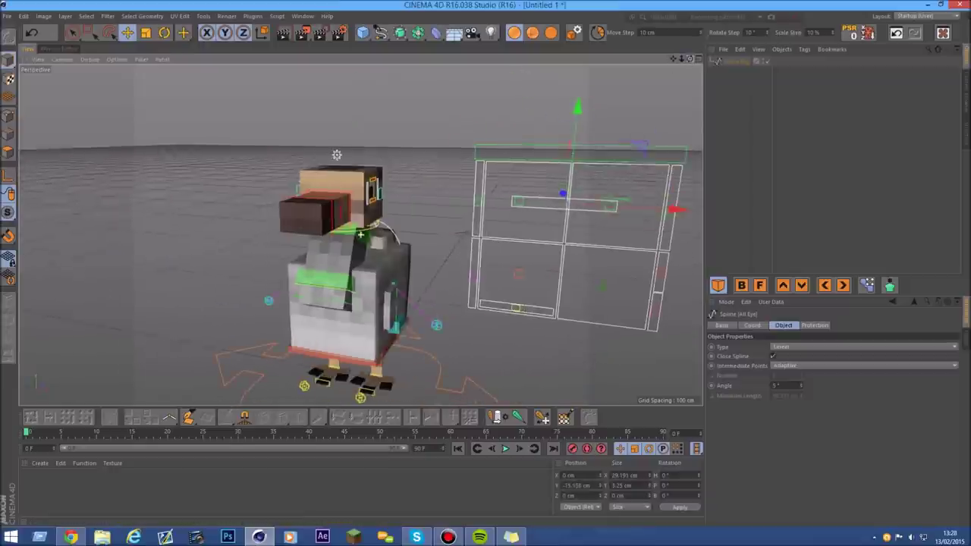
pyautogui.moveTo(685, 63); pyautogui.dragTo(574, 172)
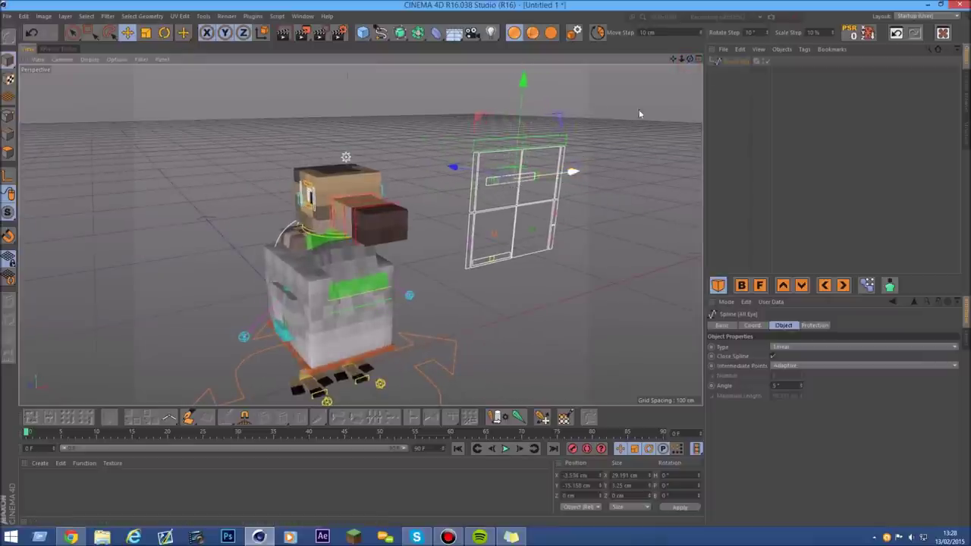
pyautogui.moveTo(690, 59)
pyautogui.mouseDown()
pyautogui.moveTo(660, 72)
pyautogui.moveTo(662, 94)
pyautogui.moveTo(653, 76)
pyautogui.mouseUp()
# Step: Reposition the Right and Left Pupil controls, leaving Left Pupil at X 4.902 cm, Y 1.209 cm
pyautogui.click(540, 206)
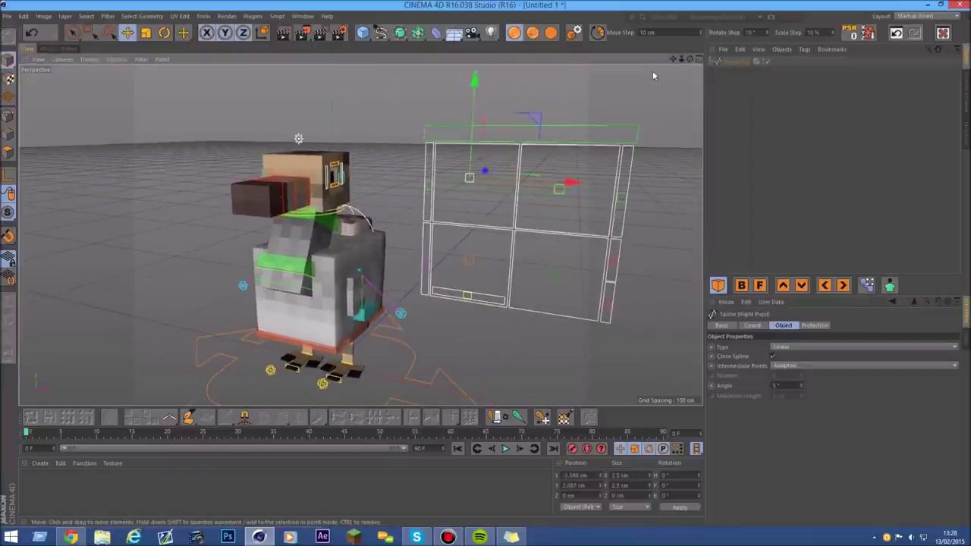
pyautogui.moveTo(690, 59)
pyautogui.mouseDown()
pyautogui.moveTo(509, 159)
pyautogui.moveTo(528, 142)
pyautogui.mouseUp()
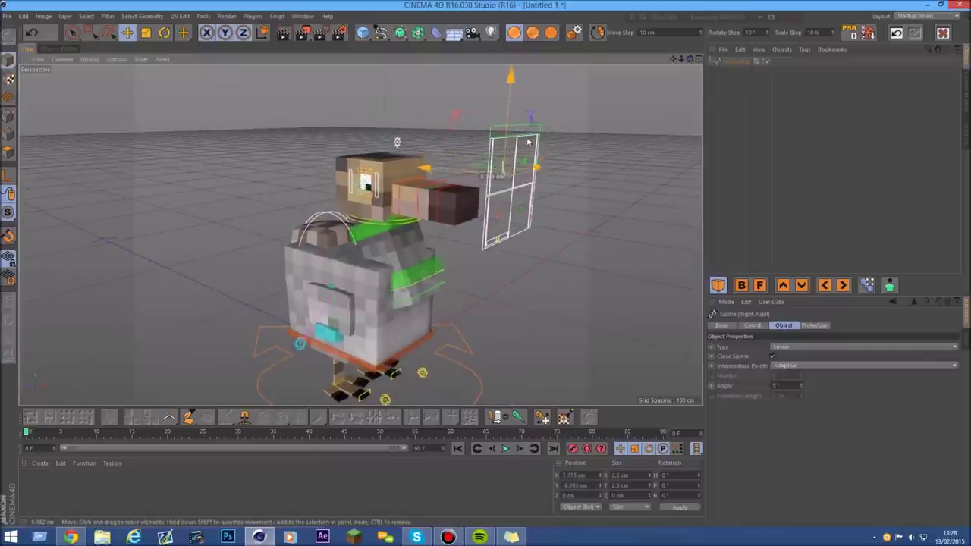
pyautogui.moveTo(529, 141); pyautogui.dragTo(522, 175)
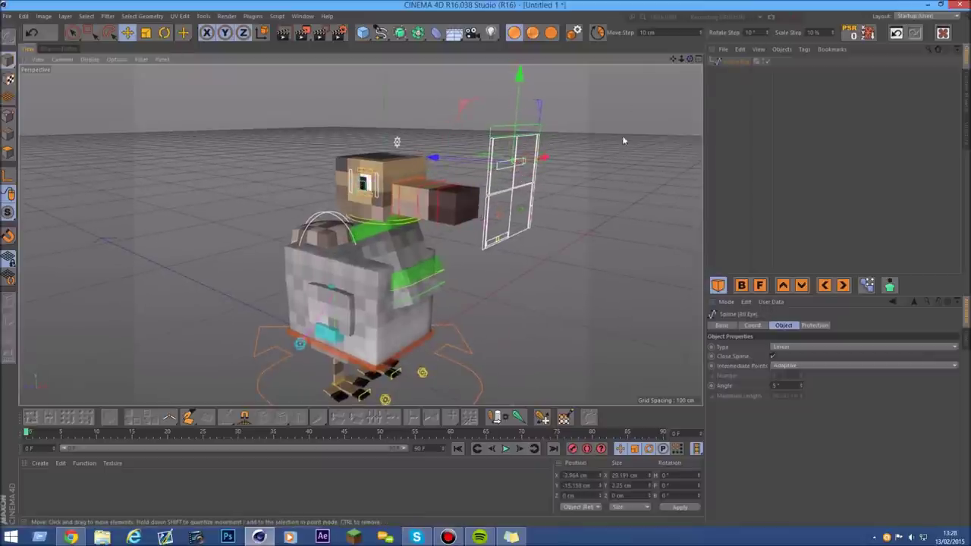
pyautogui.keyDown('alt'); pyautogui.moveTo(623, 140); pyautogui.dragTo(677, 219); pyautogui.keyUp('alt')
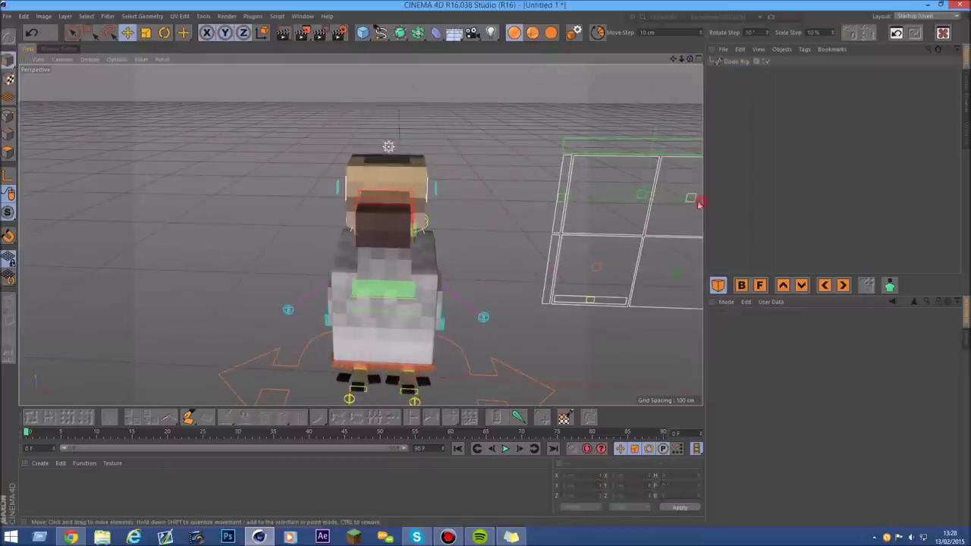
pyautogui.click(676, 68)
pyautogui.keyDown('alt'); pyautogui.moveTo(676, 63); pyautogui.dragTo(561, 203); pyautogui.keyUp('alt')
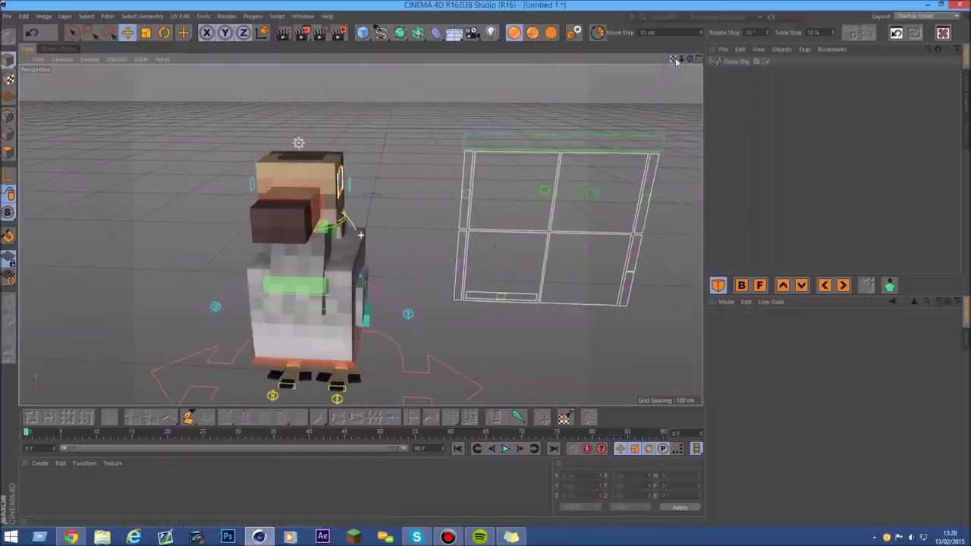
pyautogui.moveTo(564, 209); pyautogui.dragTo(607, 194)
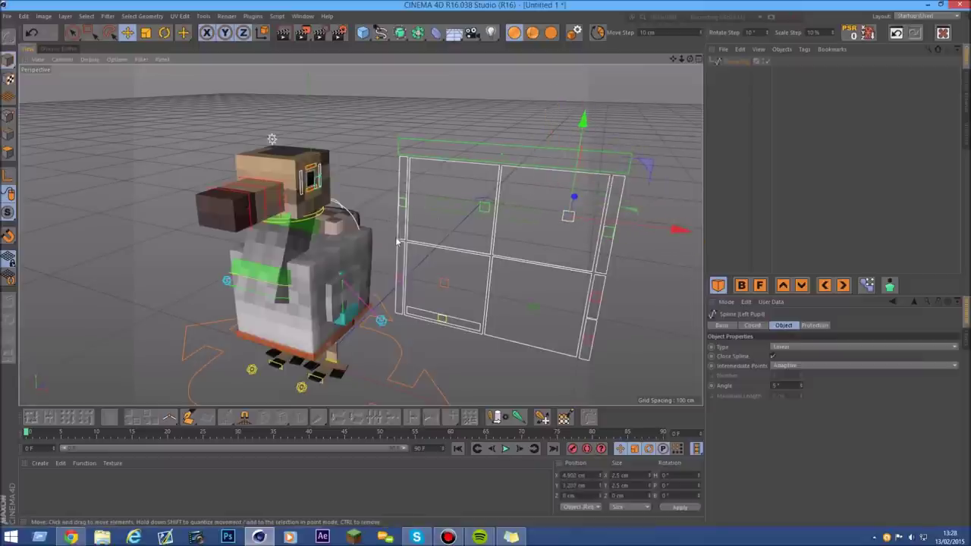
# Step: Raise the Controller frame spline upward along Y
pyautogui.click(405, 205)
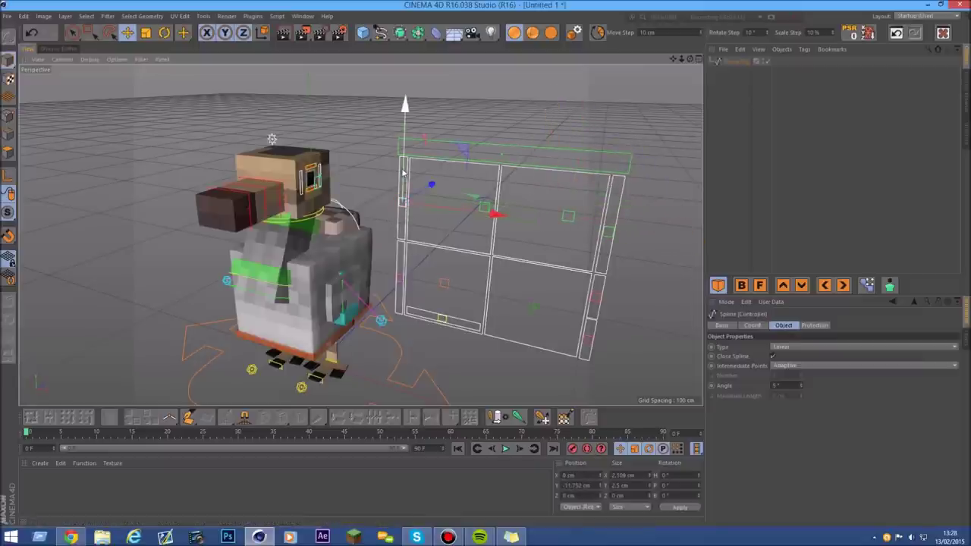
pyautogui.moveTo(689, 59); pyautogui.dragTo(338, 142)
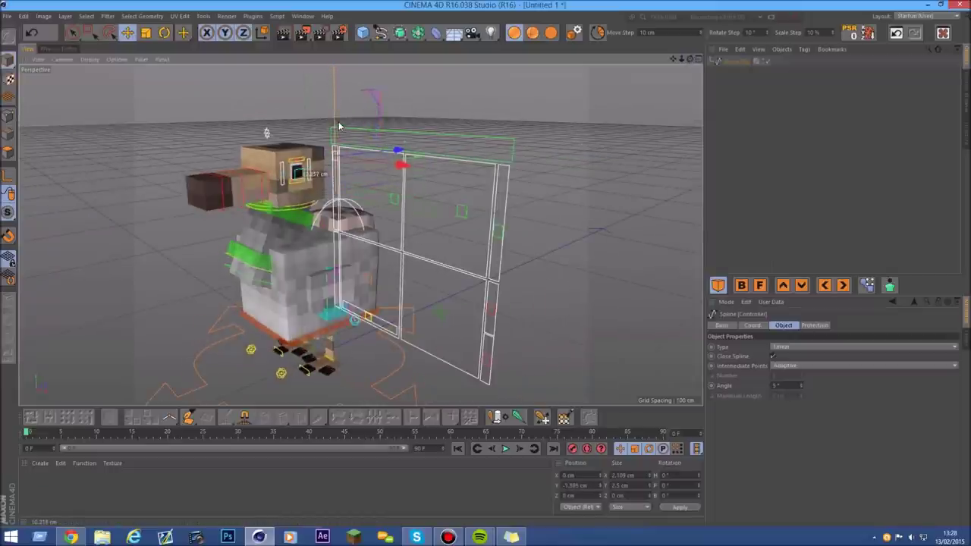
pyautogui.moveTo(339, 127); pyautogui.dragTo(339, 88)
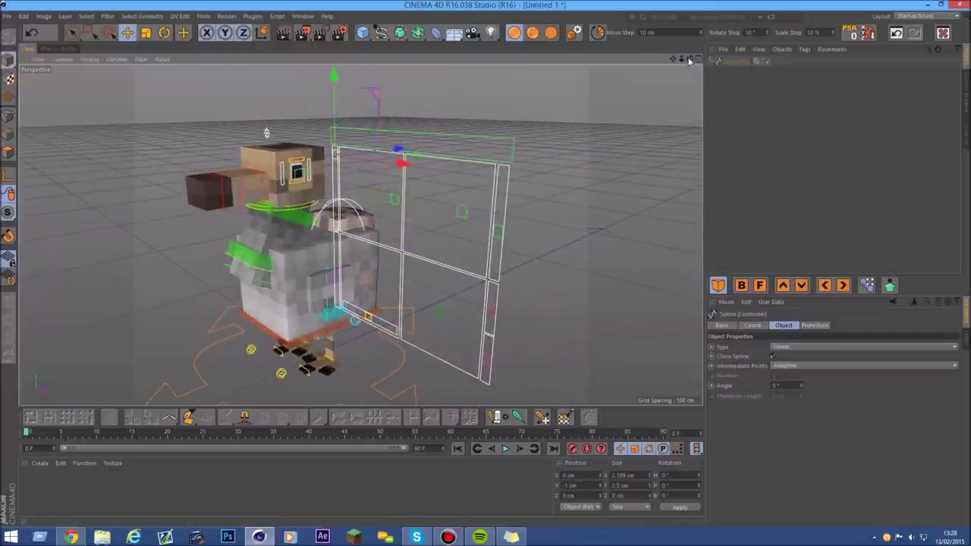
pyautogui.moveTo(688, 60)
pyautogui.mouseDown()
pyautogui.moveTo(471, 122)
pyautogui.moveTo(491, 171)
pyautogui.mouseUp()
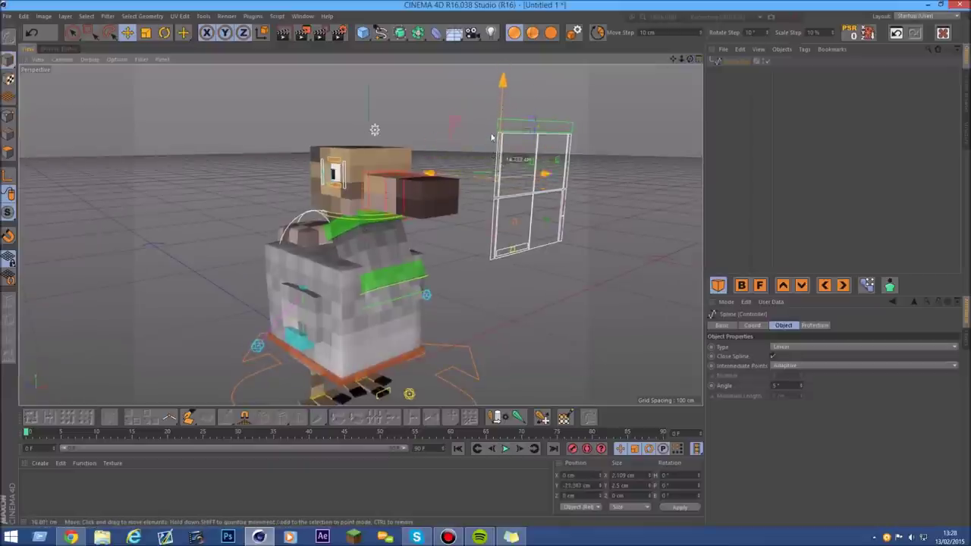
# Step: Pick the frame controller among the eye splines, raise it, then undo the move
pyautogui.click(570, 170)
pyautogui.moveTo(673, 58); pyautogui.dragTo(670, 60)
pyautogui.click(570, 187)
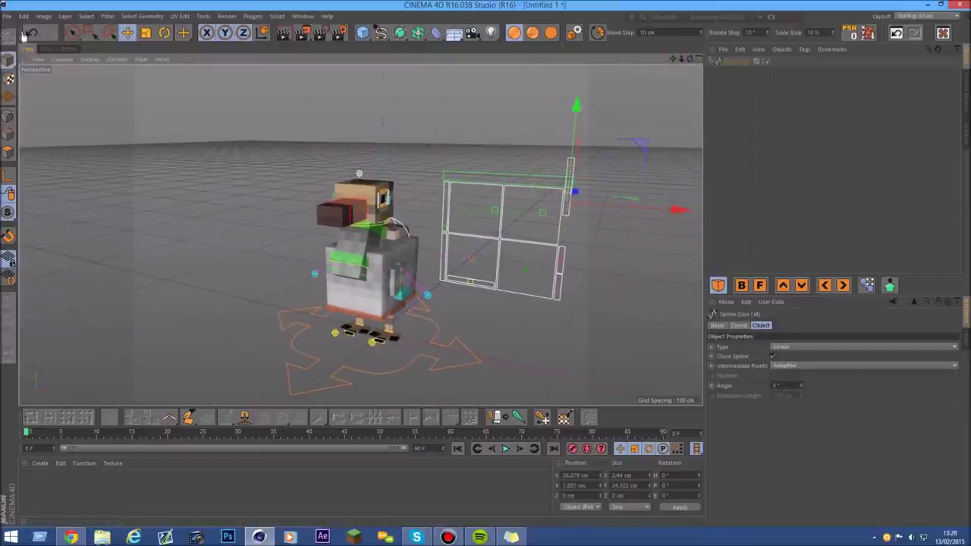
pyautogui.click(561, 243)
pyautogui.click(624, 289)
pyautogui.click(565, 224)
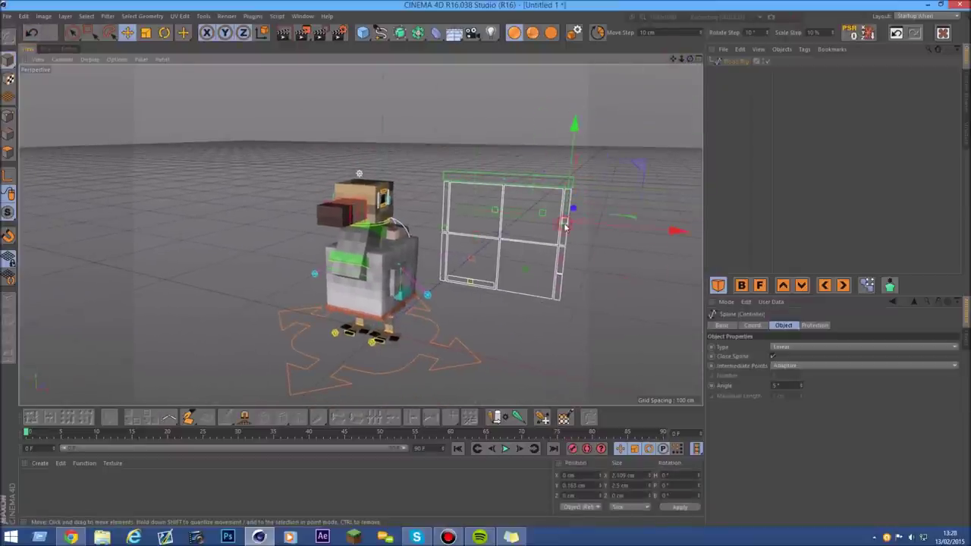
pyautogui.moveTo(575, 179)
pyautogui.mouseDown()
pyautogui.moveTo(572, 172)
pyautogui.moveTo(570, 199)
pyautogui.moveTo(503, 206)
pyautogui.mouseUp()
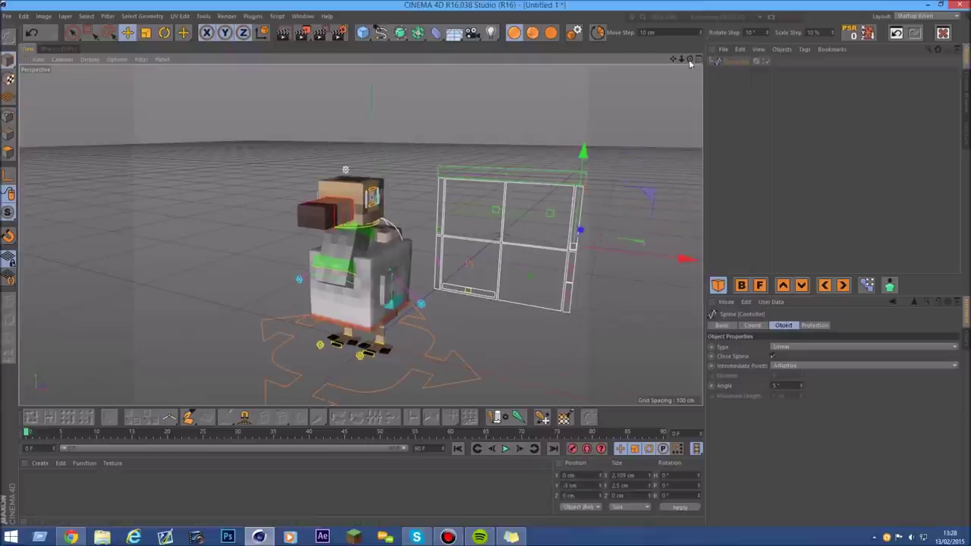
pyautogui.moveTo(689, 58); pyautogui.dragTo(654, 71)
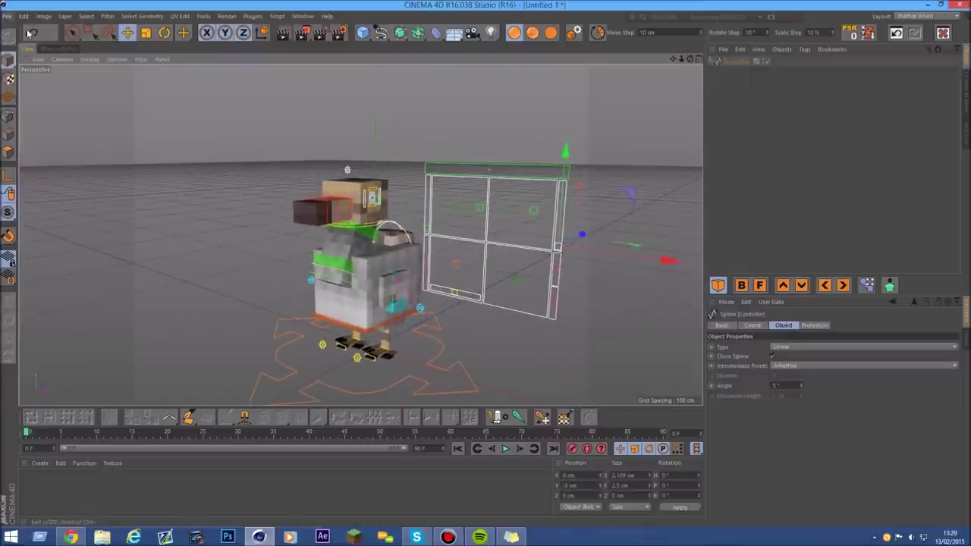
pyautogui.click(32, 36)
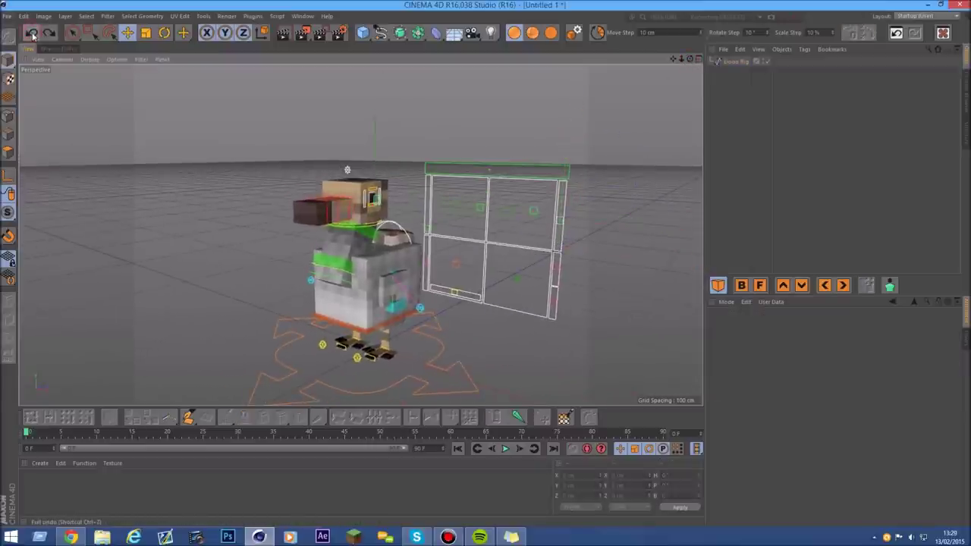
pyautogui.click(456, 267)
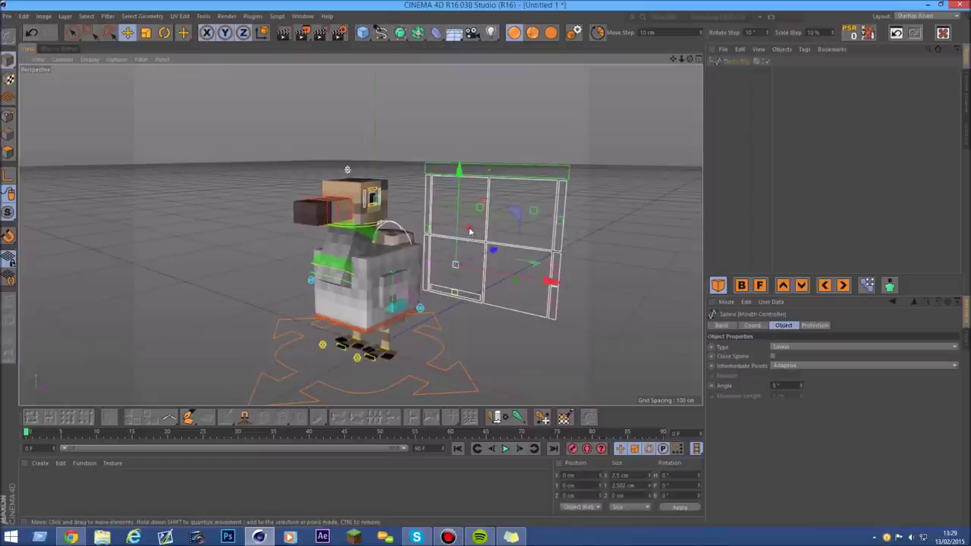
# Step: Open the beak with the Mouth Controller, undo it, and list Dodo Immobile, Dodo and Controllers layers
pyautogui.moveTo(458, 258)
pyautogui.mouseDown()
pyautogui.moveTo(476, 238)
pyautogui.moveTo(497, 250)
pyautogui.moveTo(515, 228)
pyautogui.moveTo(462, 277)
pyautogui.moveTo(491, 250)
pyautogui.moveTo(481, 290)
pyautogui.moveTo(355, 250)
pyautogui.mouseUp()
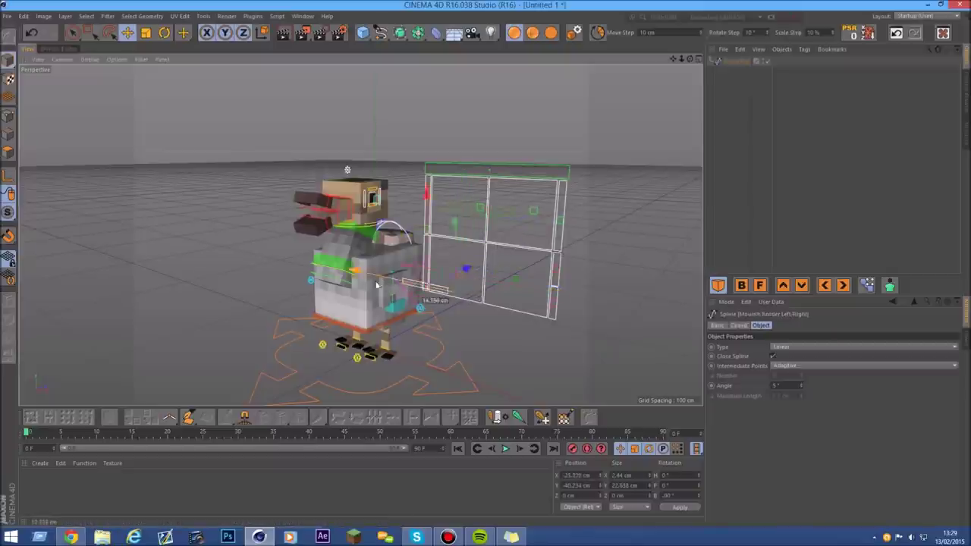
pyautogui.click(23, 34)
pyautogui.click(22, 34)
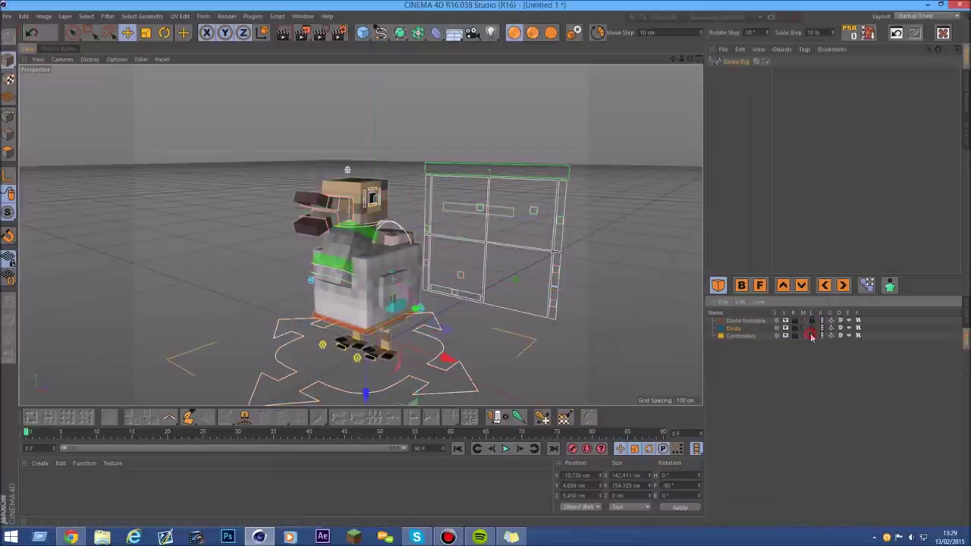
pyautogui.click(805, 338)
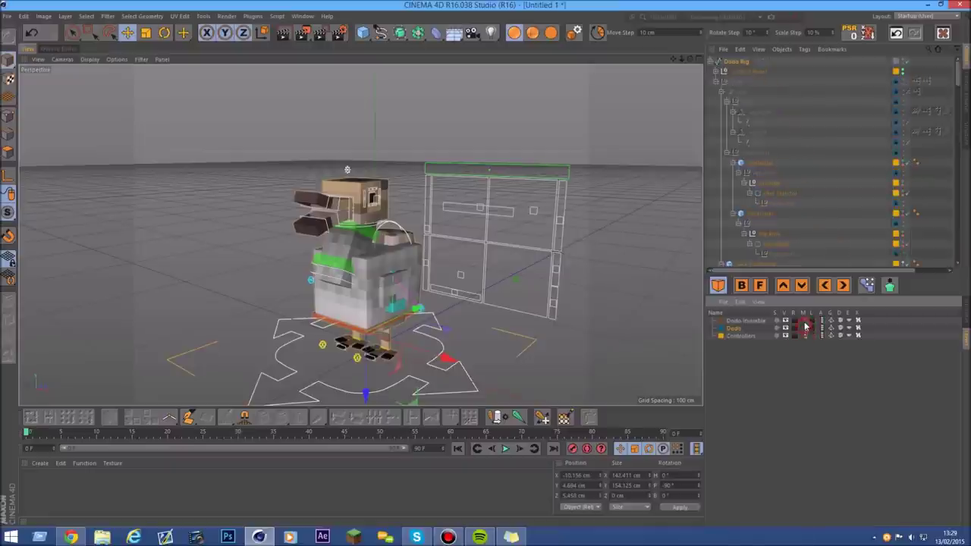
pyautogui.click(806, 326)
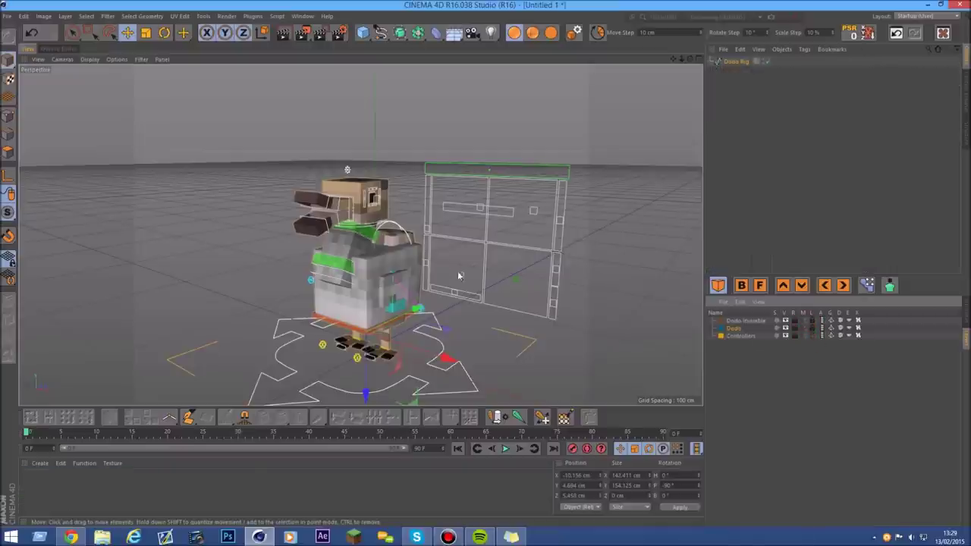
pyautogui.click(454, 296)
# Step: Drag frame controllers to shift and turn the dodo's head
pyautogui.moveTo(427, 290); pyautogui.dragTo(455, 302)
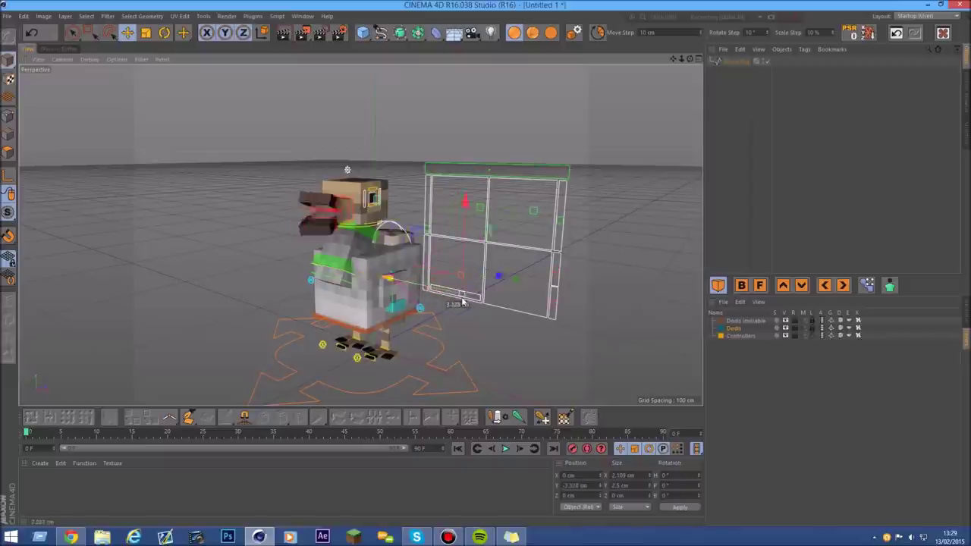
pyautogui.moveTo(692, 65); pyautogui.dragTo(652, 84)
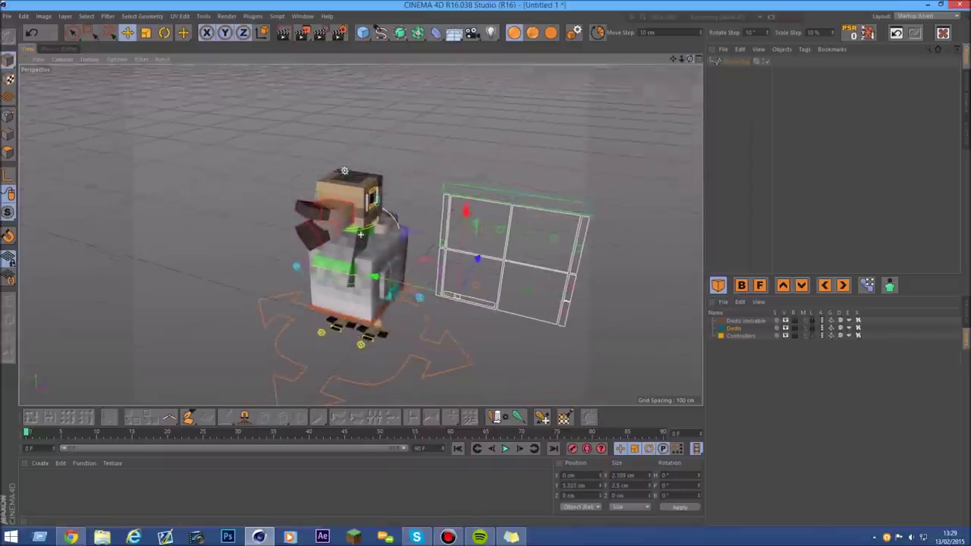
pyautogui.moveTo(425, 287)
pyautogui.mouseDown()
pyautogui.moveTo(437, 292)
pyautogui.moveTo(360, 234)
pyautogui.moveTo(407, 289)
pyautogui.moveTo(452, 291)
pyautogui.mouseUp()
pyautogui.click(453, 291)
# Step: Move the whole control frame up and then back down
pyautogui.click(434, 270)
pyautogui.moveTo(436, 212)
pyautogui.mouseDown()
pyautogui.moveTo(427, 212)
pyautogui.moveTo(488, 198)
pyautogui.moveTo(522, 223)
pyautogui.mouseUp()
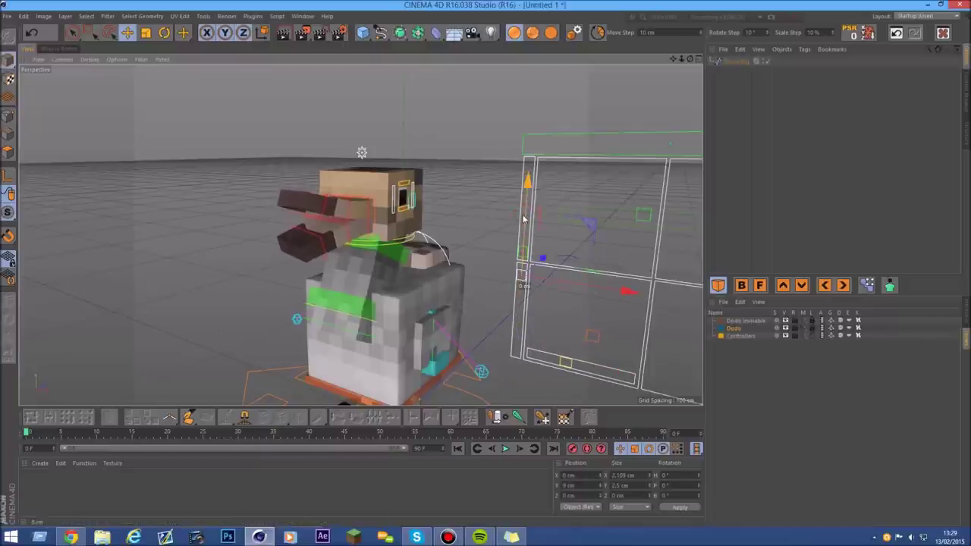
pyautogui.keyDown('alt'); pyautogui.moveTo(551, 149); pyautogui.dragTo(576, 124); pyautogui.keyUp('alt')
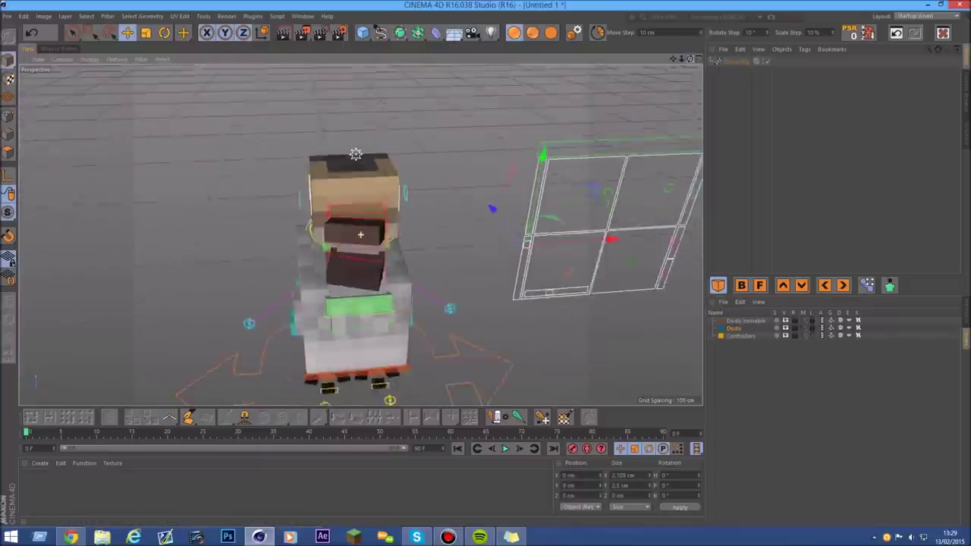
pyautogui.moveTo(481, 169)
pyautogui.mouseDown()
pyautogui.moveTo(476, 211)
pyautogui.moveTo(470, 136)
pyautogui.mouseUp()
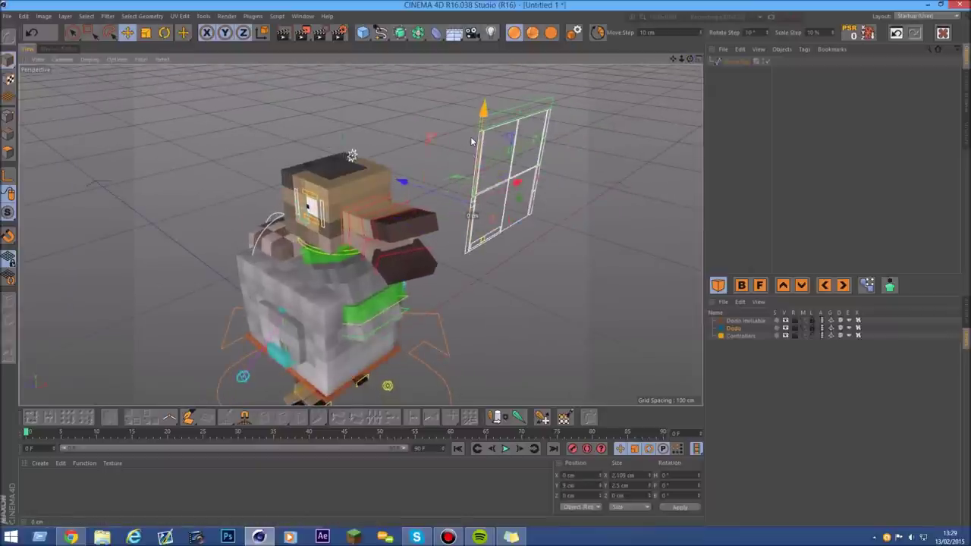
pyautogui.moveTo(689, 58); pyautogui.dragTo(681, 59)
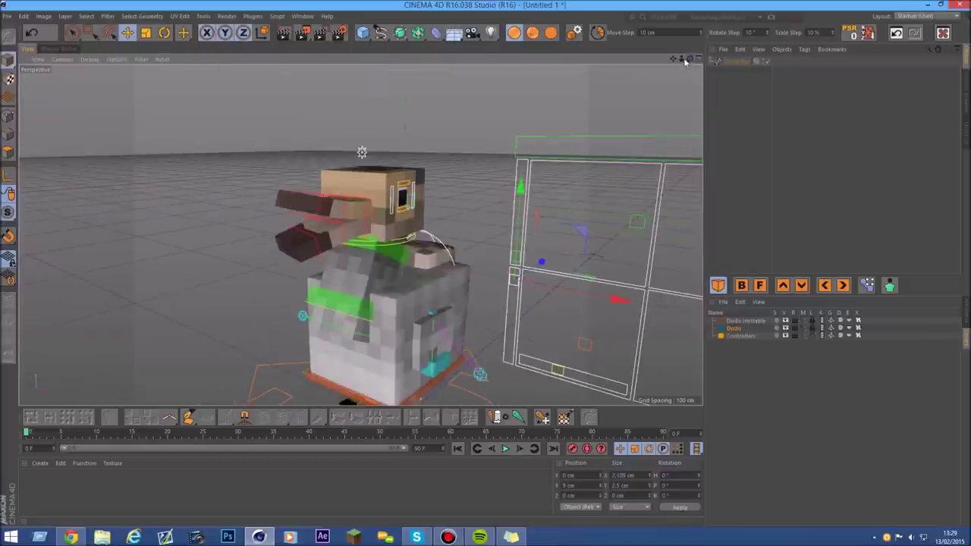
# Step: Raise the red right-bar controller to tilt the head back with the beak pointing up
pyautogui.click(573, 260)
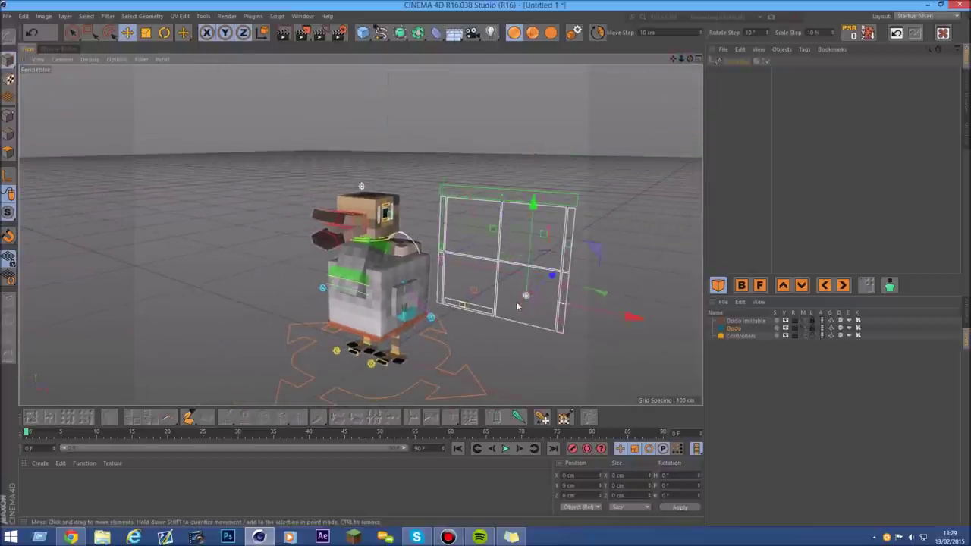
pyautogui.scroll(2, 573, 260)
pyautogui.moveTo(573, 260)
pyautogui.mouseDown()
pyautogui.moveTo(552, 239)
pyautogui.moveTo(578, 241)
pyautogui.moveTo(607, 327)
pyautogui.moveTo(585, 314)
pyautogui.moveTo(584, 328)
pyautogui.mouseUp()
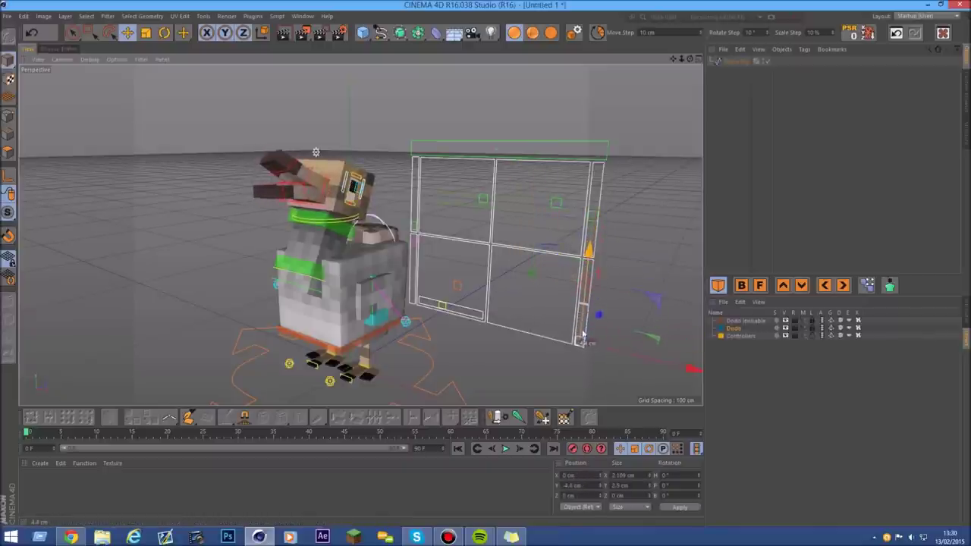
pyautogui.moveTo(585, 321)
pyautogui.keyDown('alt'); pyautogui.mouseDown()
pyautogui.moveTo(361, 235)
pyautogui.moveTo(654, 215)
pyautogui.mouseUp(); pyautogui.keyUp('alt')
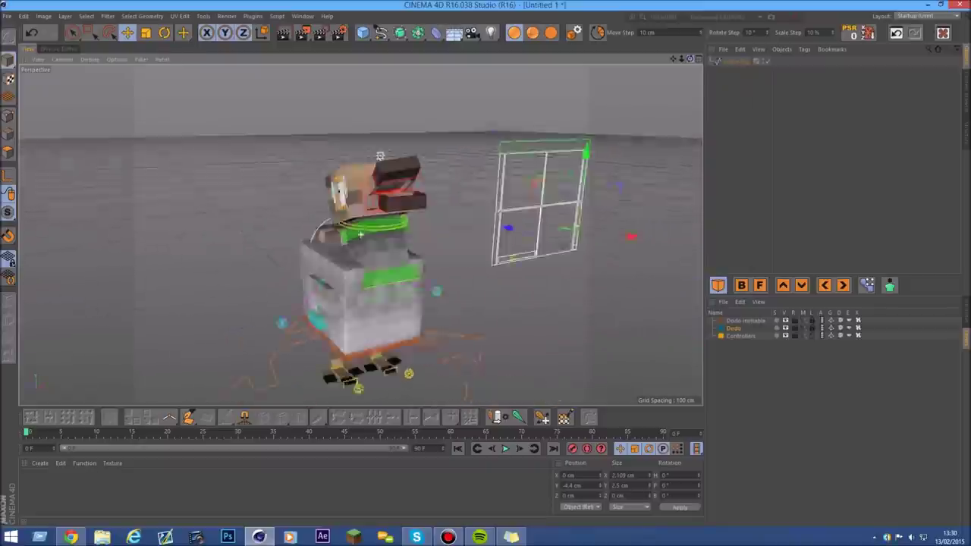
pyautogui.click(654, 216)
pyautogui.click(605, 281)
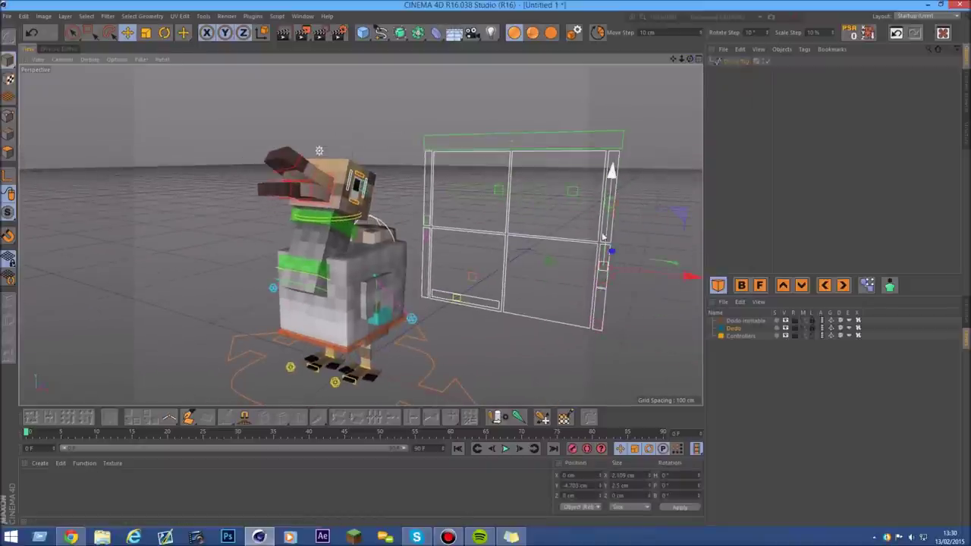
pyautogui.moveTo(611, 273)
pyautogui.mouseDown()
pyautogui.moveTo(610, 221)
pyautogui.moveTo(597, 265)
pyautogui.mouseUp()
# Step: Undo eight controller moves to revert the head pose
pyautogui.click(31, 34)
pyautogui.click(31, 34)
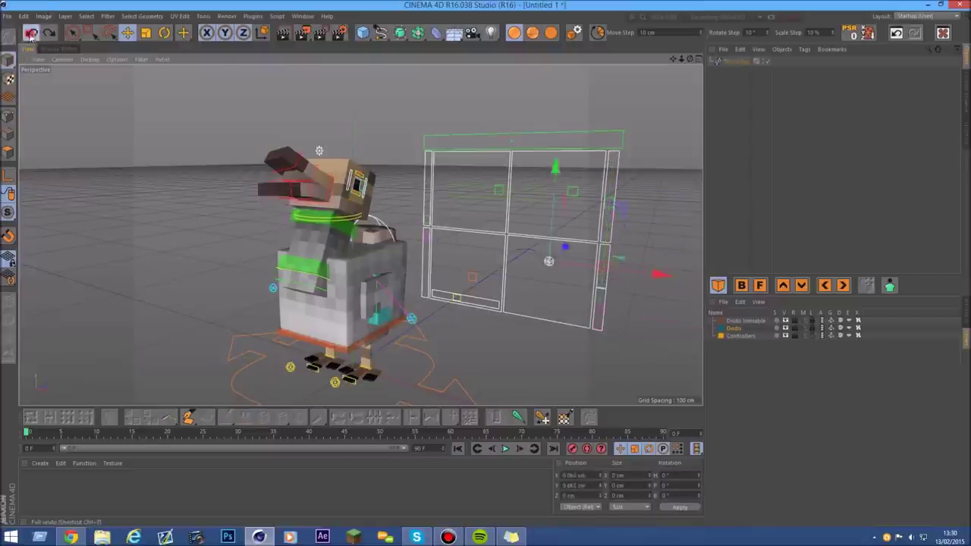
pyautogui.click(31, 33)
pyautogui.click(31, 34)
pyautogui.click(31, 34)
pyautogui.click(31, 34)
pyautogui.click(31, 33)
pyautogui.click(31, 33)
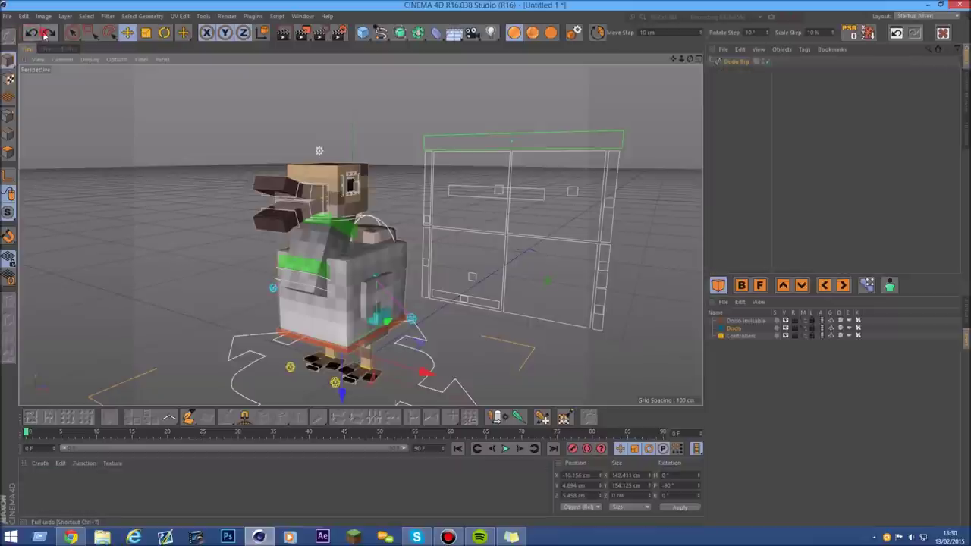
# Step: Redo three steps so the head stands upright with the beak open
pyautogui.click(45, 33)
pyautogui.click(45, 34)
pyautogui.click(45, 33)
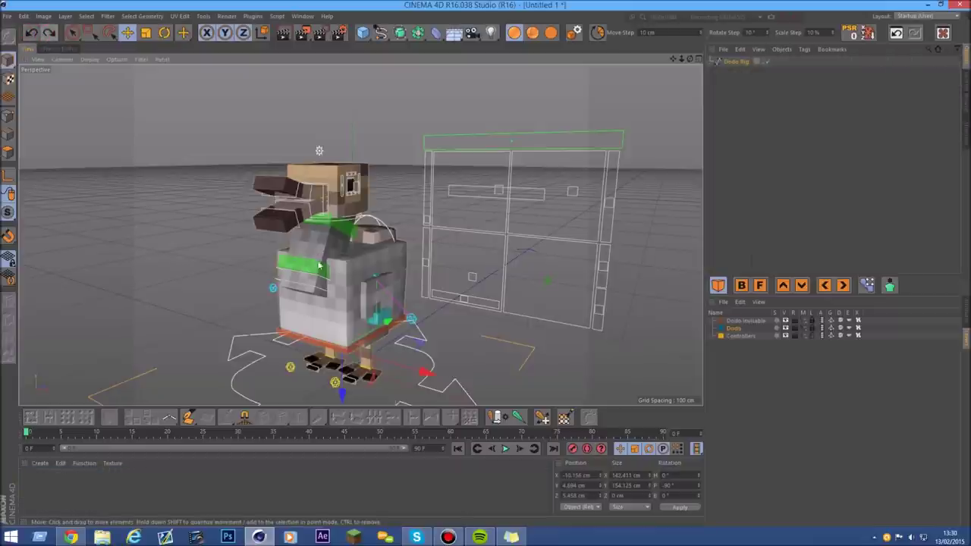
pyautogui.moveTo(690, 59)
pyautogui.mouseDown()
pyautogui.moveTo(702, 59)
pyautogui.moveTo(691, 64)
pyautogui.mouseUp()
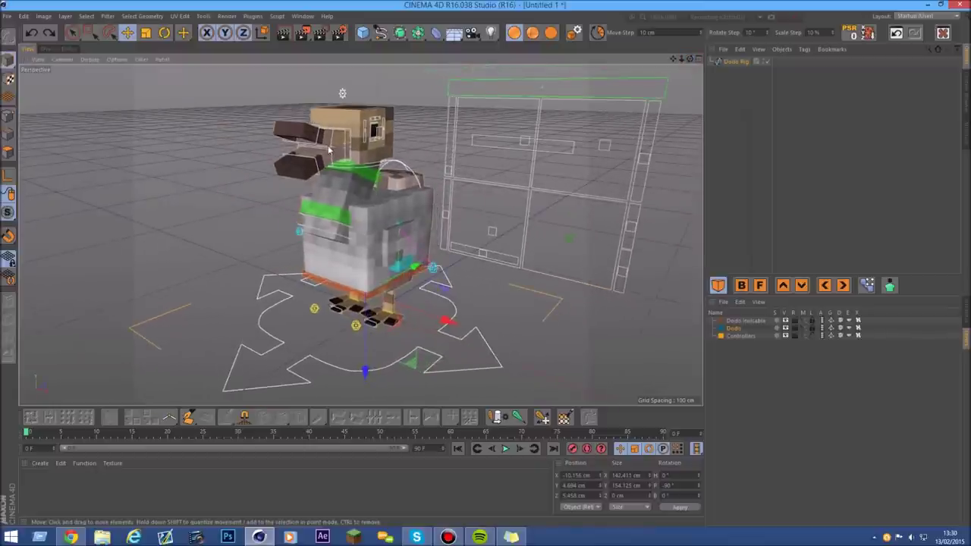
pyautogui.scroll(2, 356, 138)
pyautogui.scroll(1, 356, 137)
# Step: Select the head controller and try raising the head, then undo the move
pyautogui.moveTo(691, 64); pyautogui.dragTo(376, 101)
pyautogui.scroll(3, 376, 101)
pyautogui.click(390, 170)
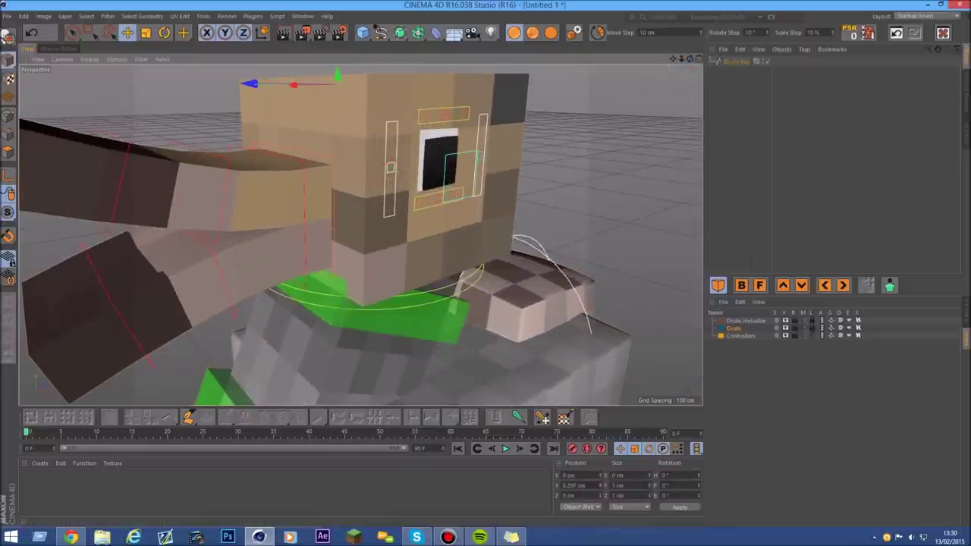
pyautogui.scroll(-2, 386, 154)
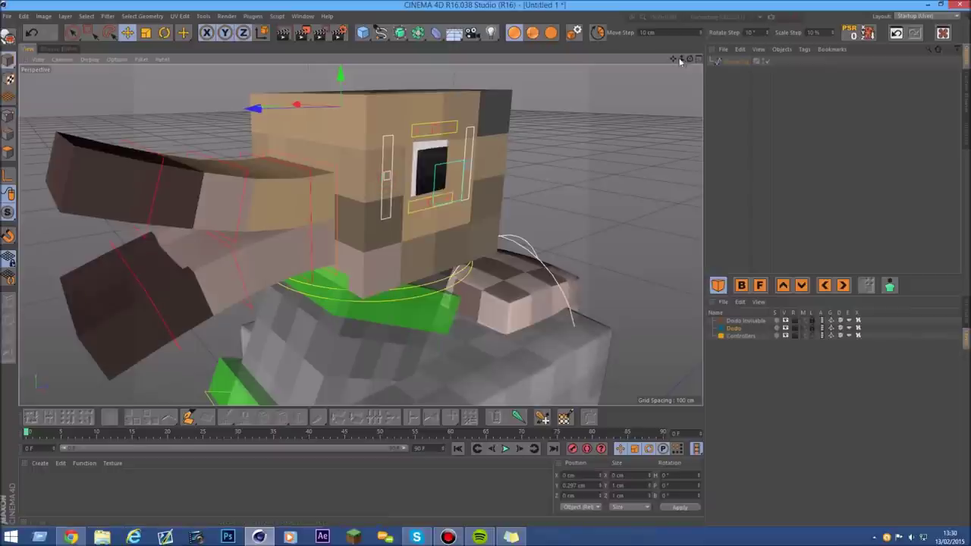
pyautogui.moveTo(681, 62); pyautogui.dragTo(678, 61)
pyautogui.moveTo(349, 144); pyautogui.dragTo(342, 140)
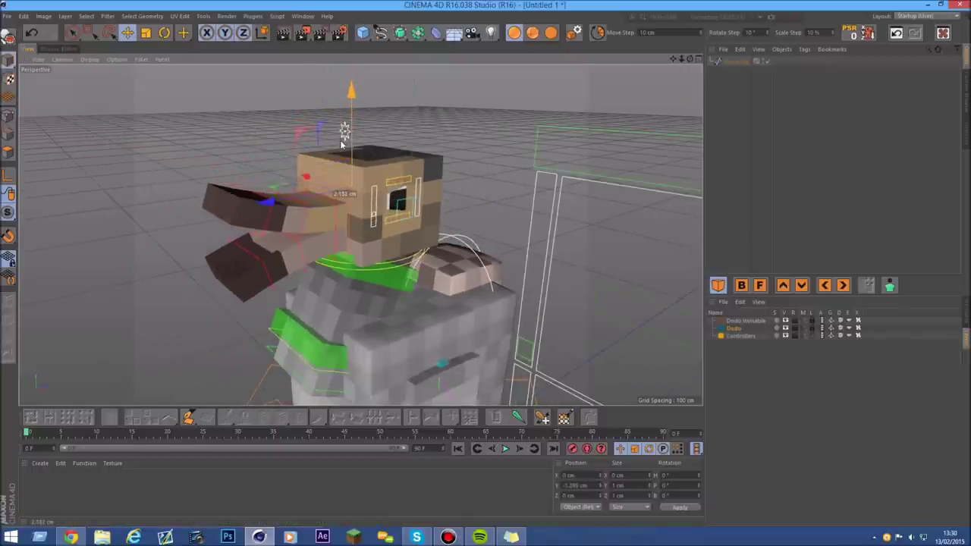
pyautogui.moveTo(339, 141)
pyautogui.mouseDown()
pyautogui.moveTo(339, 118)
pyautogui.moveTo(343, 128)
pyautogui.mouseUp()
pyautogui.click(419, 202)
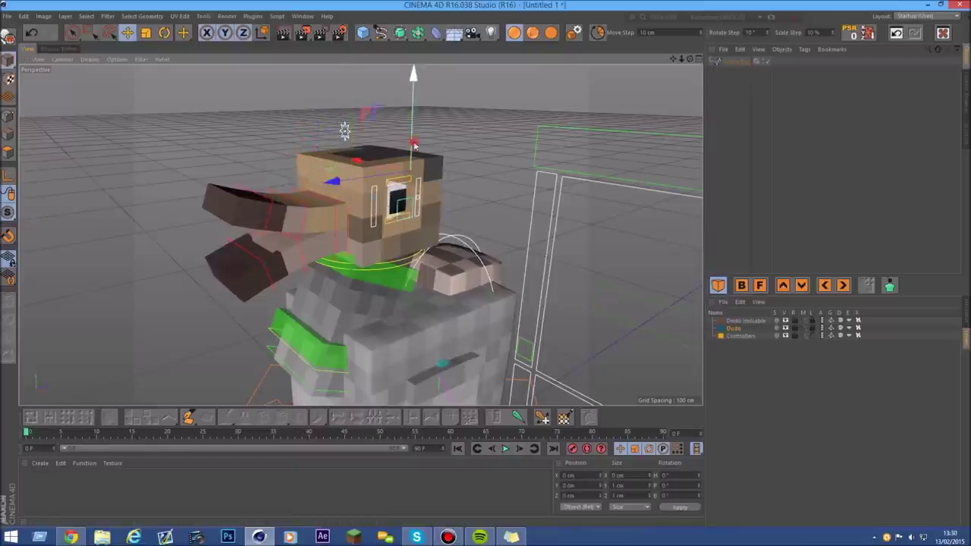
pyautogui.moveTo(408, 129); pyautogui.dragTo(409, 148)
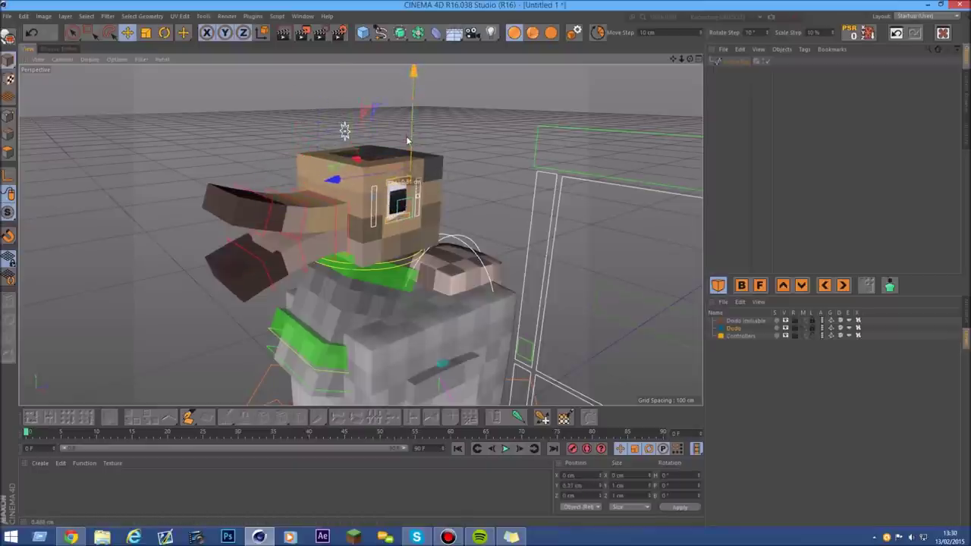
pyautogui.click(36, 38)
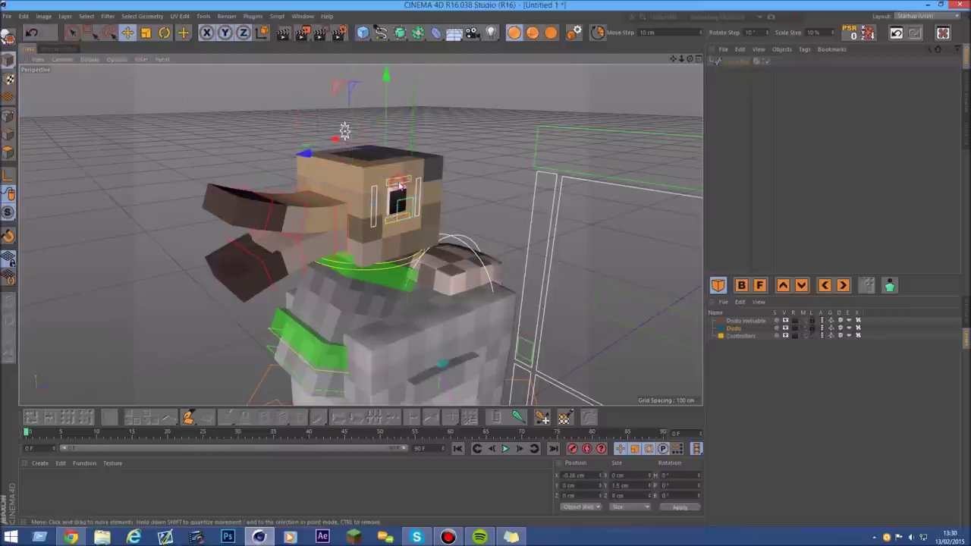
# Step: Move the eye element to the right height on the head and render the view to check it
pyautogui.scroll(3, 401, 184)
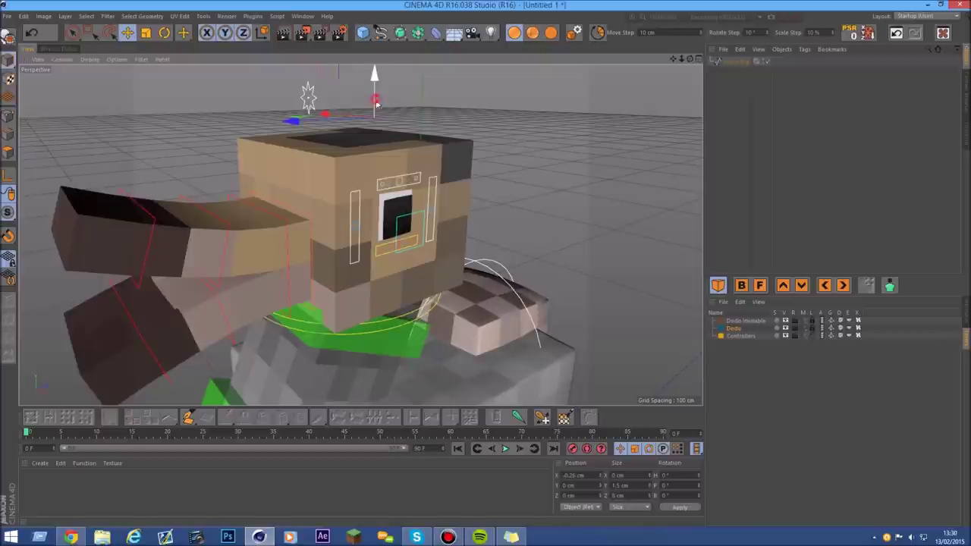
pyautogui.moveTo(376, 120)
pyautogui.mouseDown()
pyautogui.moveTo(364, 140)
pyautogui.moveTo(361, 101)
pyautogui.mouseUp()
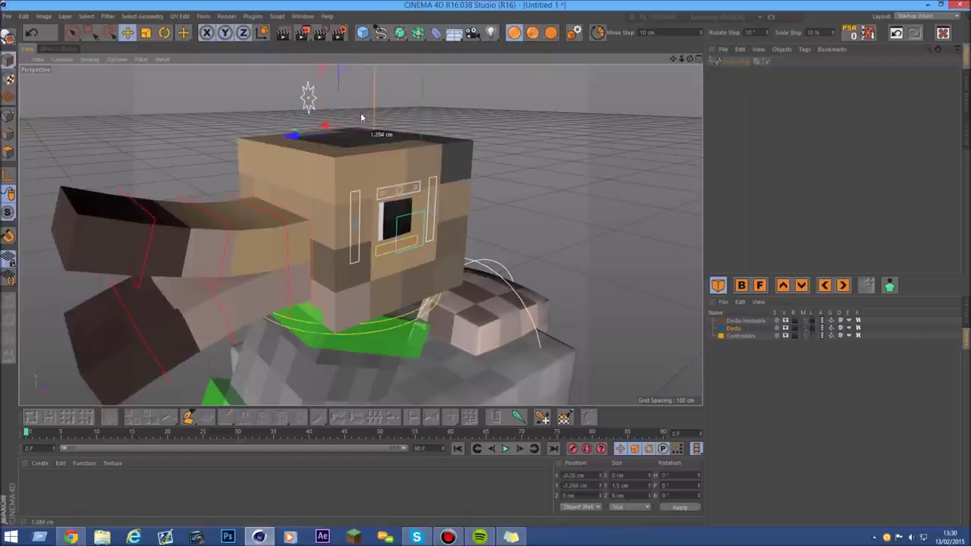
pyautogui.scroll(1, 397, 184)
pyautogui.scroll(2, 397, 184)
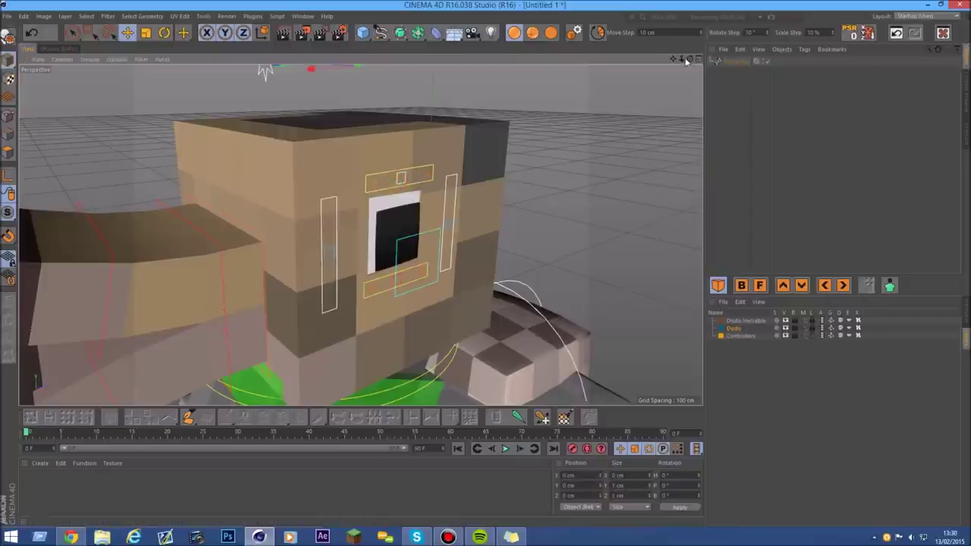
pyautogui.scroll(-2, 359, 122)
pyautogui.moveTo(360, 115); pyautogui.dragTo(359, 132)
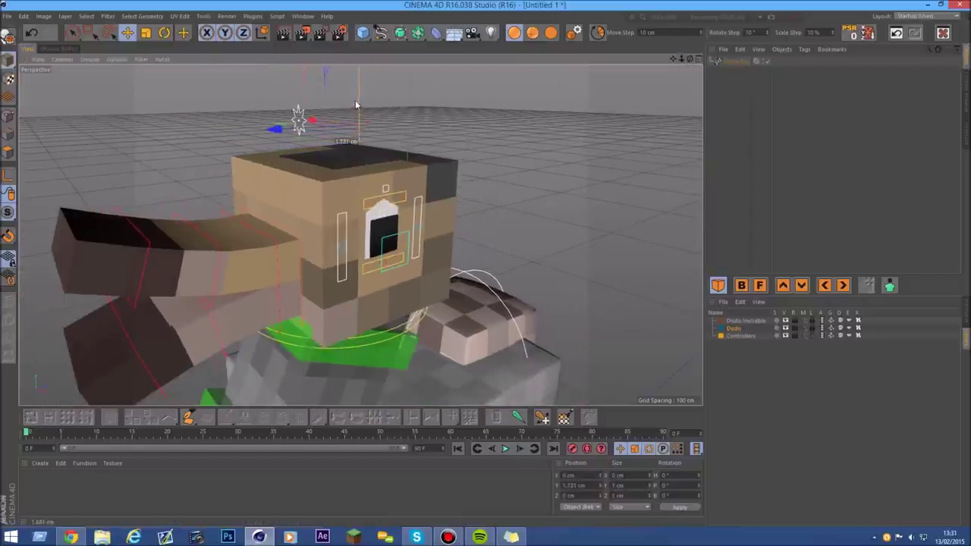
pyautogui.moveTo(354, 125); pyautogui.dragTo(353, 109)
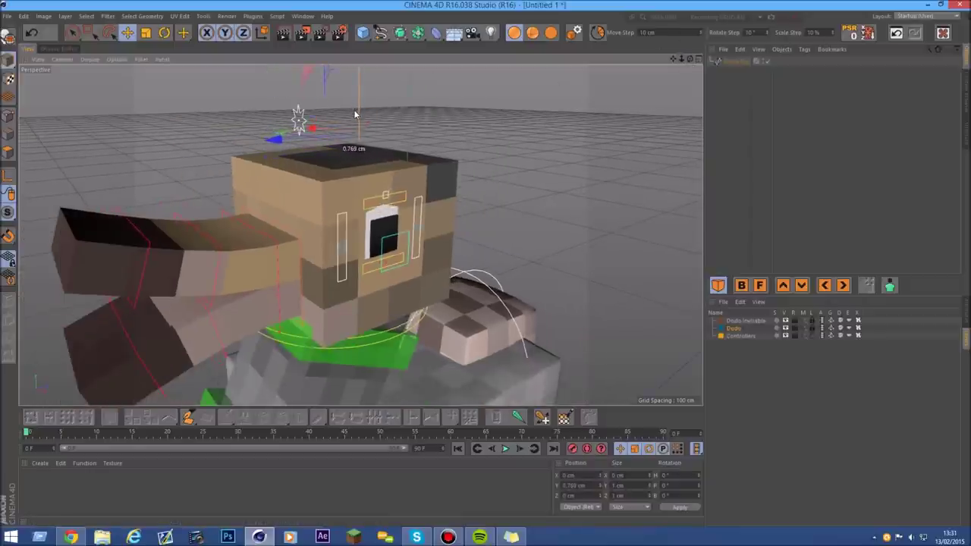
pyautogui.scroll(2, 380, 201)
pyautogui.moveTo(681, 58)
pyautogui.mouseDown()
pyautogui.moveTo(339, 106)
pyautogui.moveTo(331, 127)
pyautogui.moveTo(330, 106)
pyautogui.mouseUp()
pyautogui.scroll(1, 340, 177)
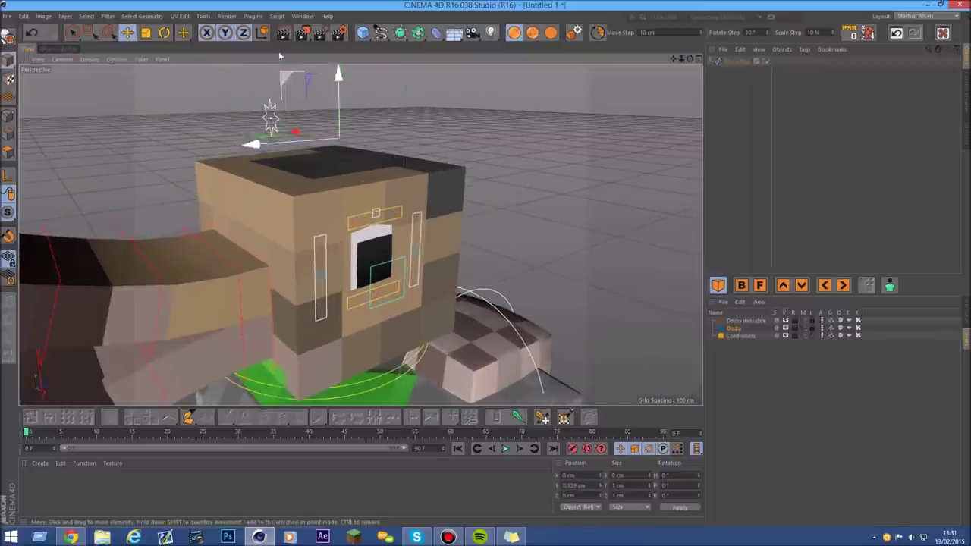
pyautogui.click(302, 33)
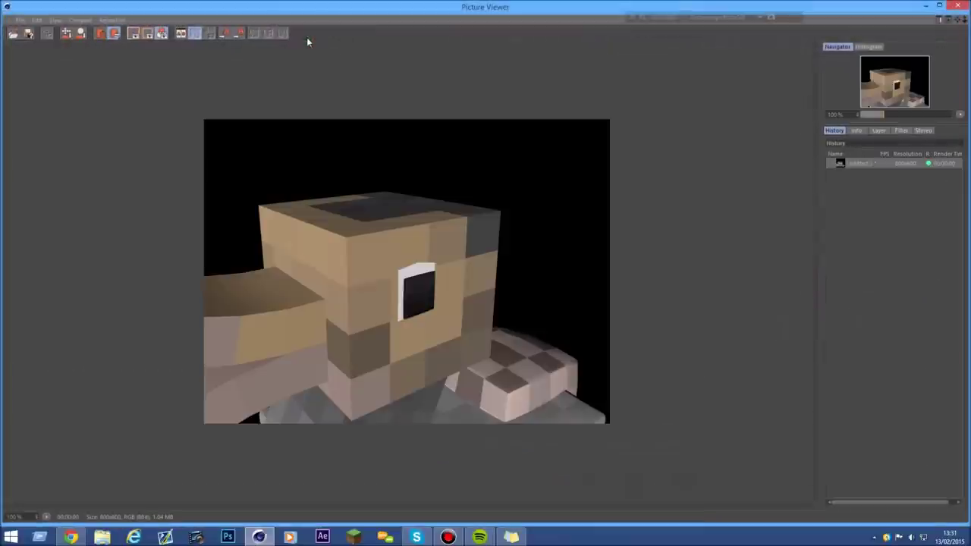
# Step: Enable Smooth Edges on the Dodo rig and re-render to check the smoothed head
pyautogui.click(957, 5)
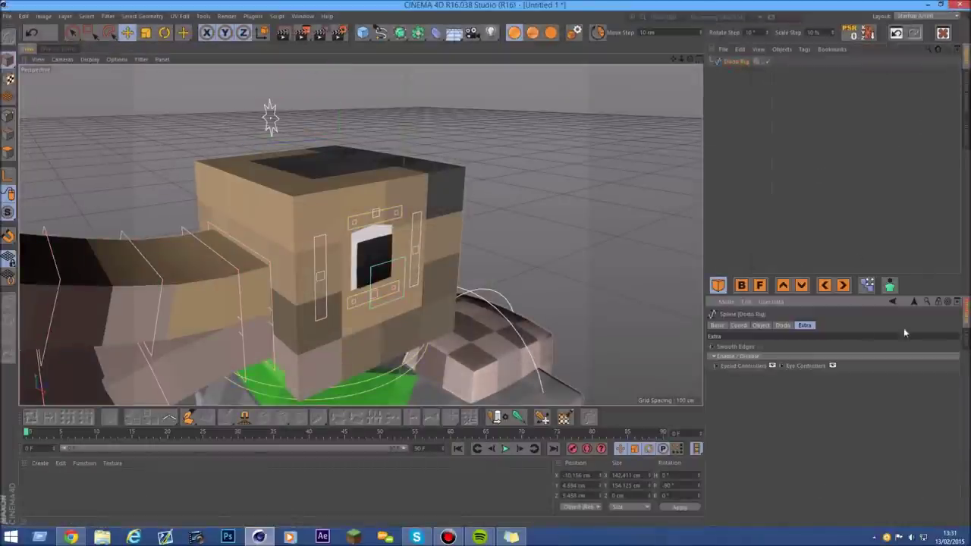
pyautogui.click(761, 347)
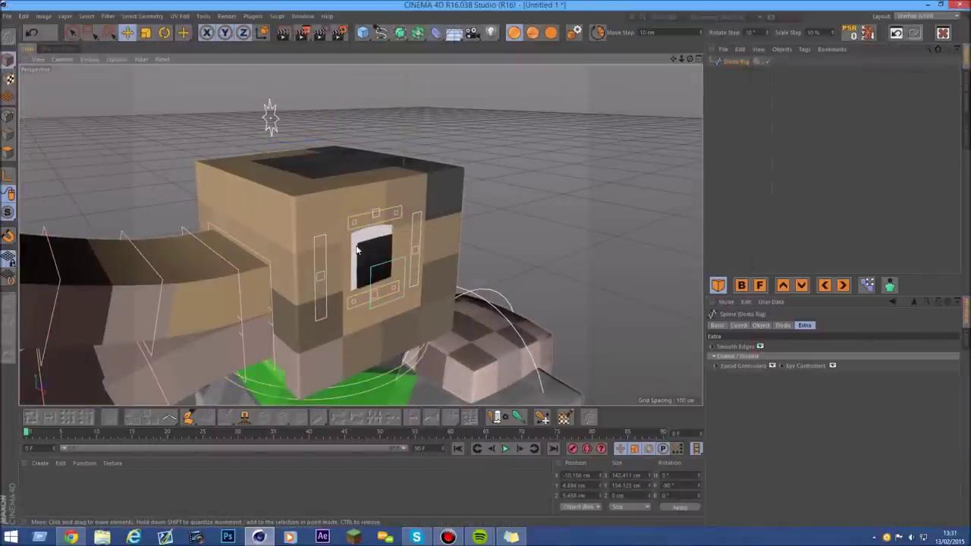
pyautogui.scroll(1, 531, 197)
pyautogui.click(302, 34)
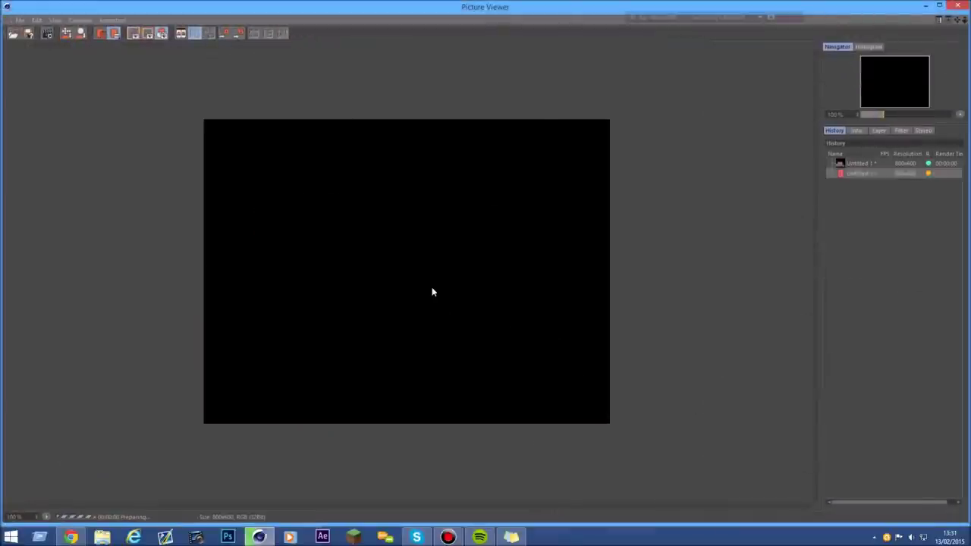
pyautogui.click(962, 6)
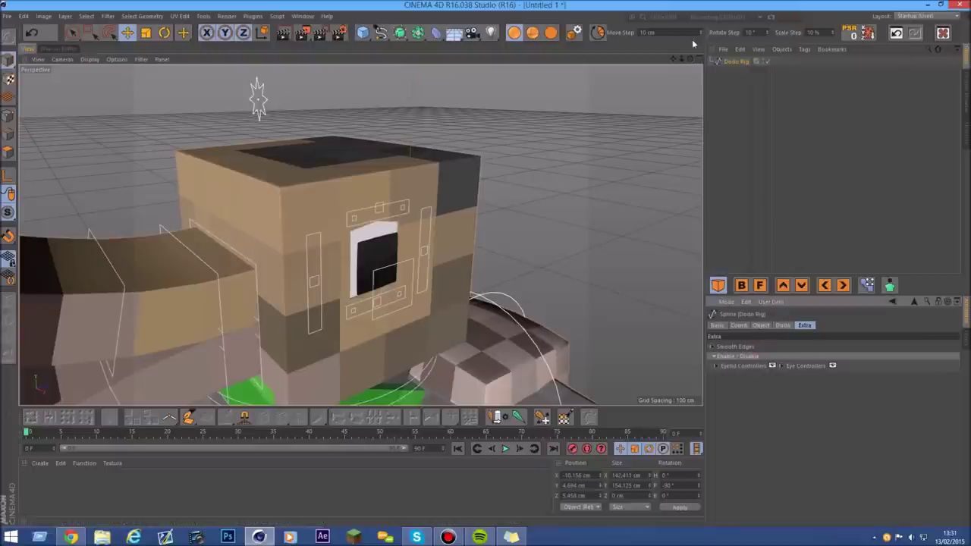
# Step: Toggle the eyelid controllers' visibility off and on, then switch off the Eye Controllers
pyautogui.moveTo(673, 60); pyautogui.dragTo(673, 62)
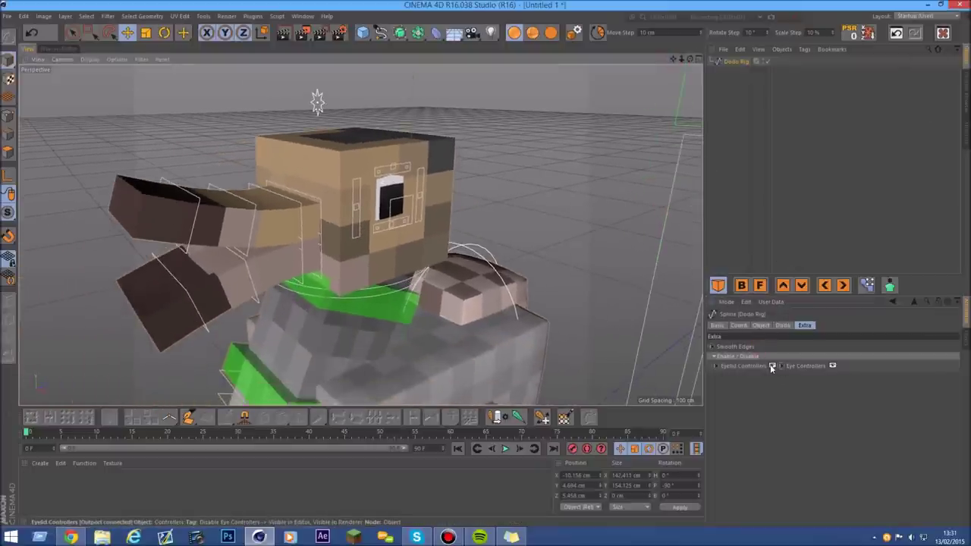
pyautogui.click(772, 367)
pyautogui.click(773, 367)
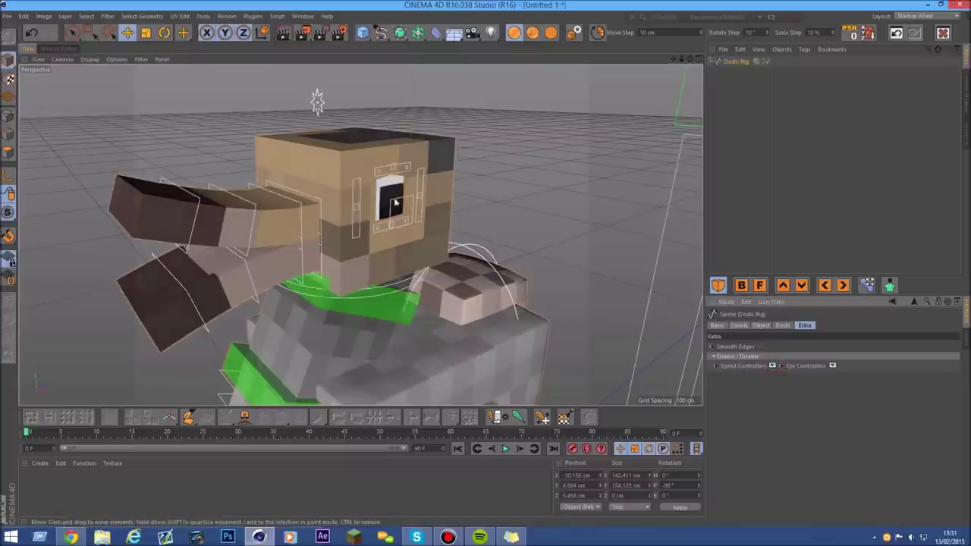
pyautogui.click(773, 368)
pyautogui.click(774, 368)
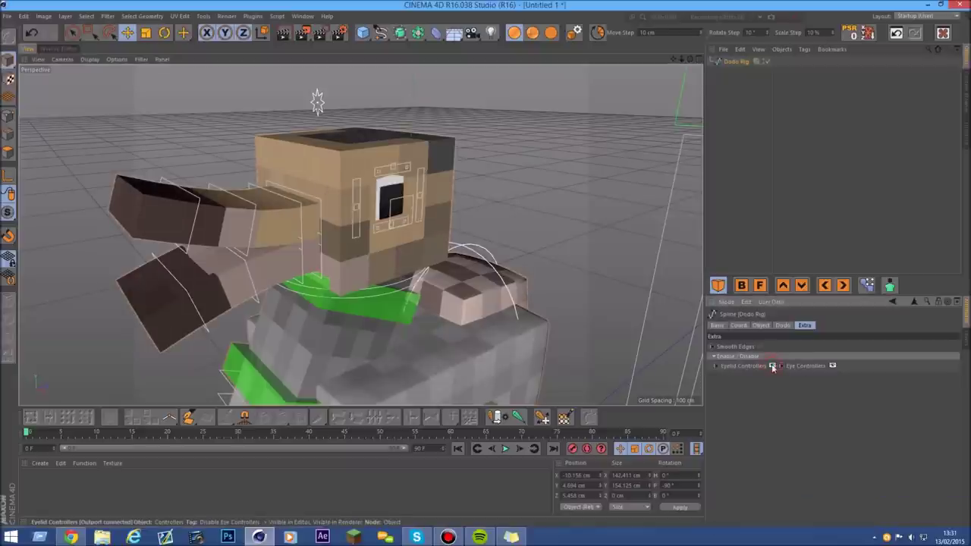
pyautogui.click(832, 366)
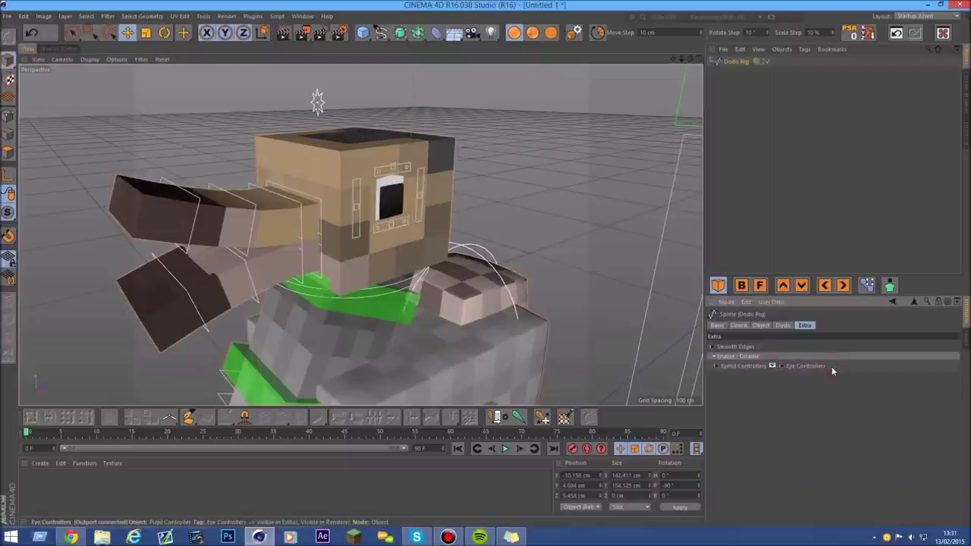
pyautogui.scroll(4, 425, 216)
pyautogui.scroll(1, 410, 197)
pyautogui.click(364, 161)
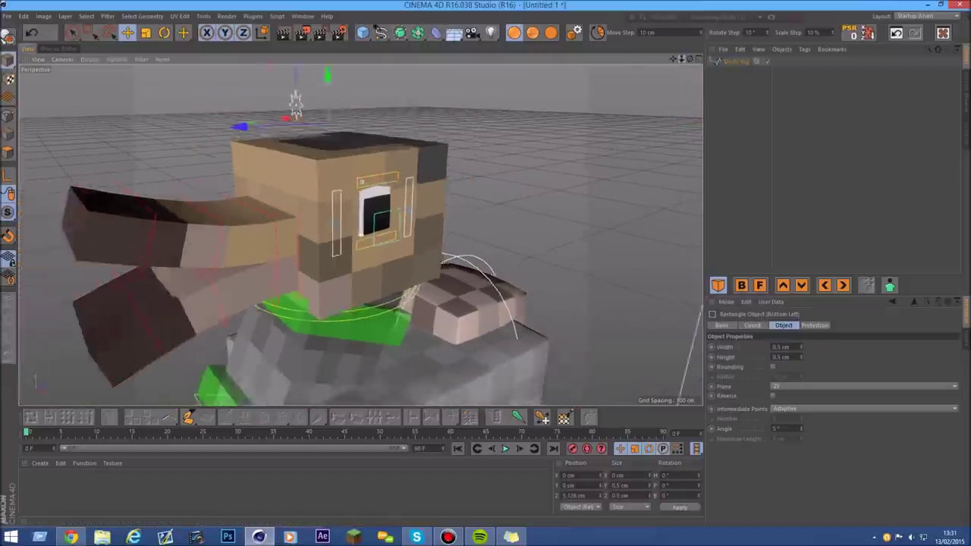
# Step: Try moving the bottom-left eye rectangle vertically, then undo it
pyautogui.scroll(-3, 455, 91)
pyautogui.moveTo(338, 114); pyautogui.dragTo(338, 118)
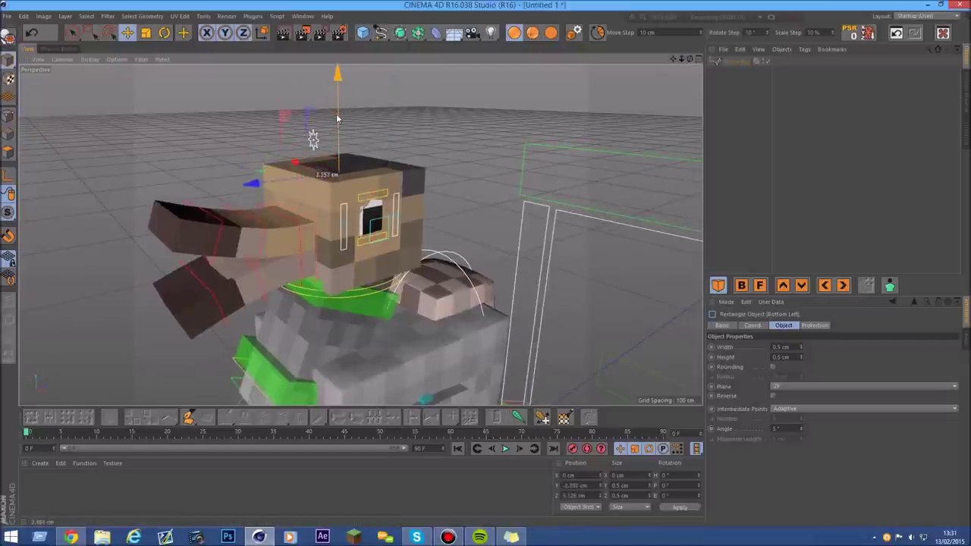
pyautogui.click(31, 34)
pyautogui.scroll(2, 455, 250)
pyautogui.scroll(2, 490, 271)
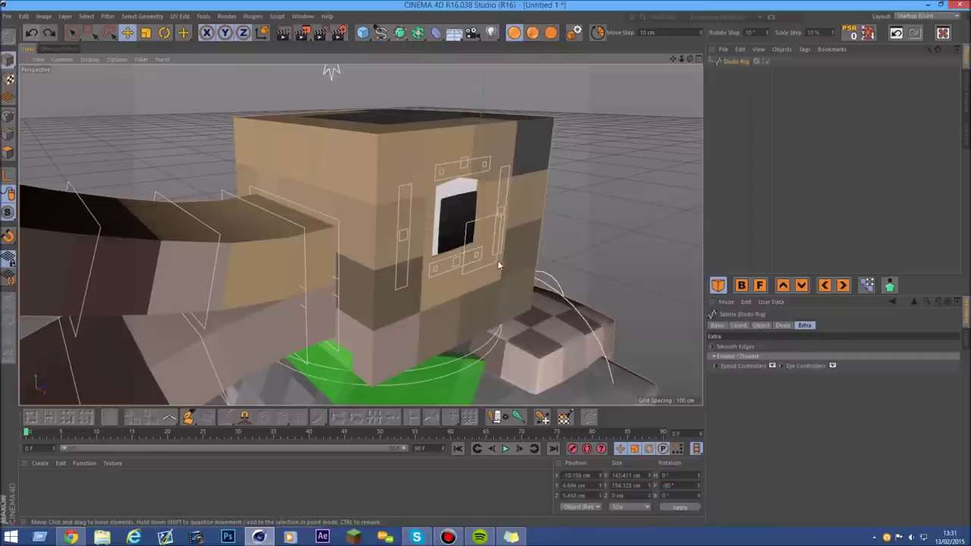
# Step: Drag the Pupil Controller to shift the pupil within the eye, then check from several angles
pyautogui.click(499, 264)
pyautogui.moveTo(542, 164); pyautogui.dragTo(556, 89)
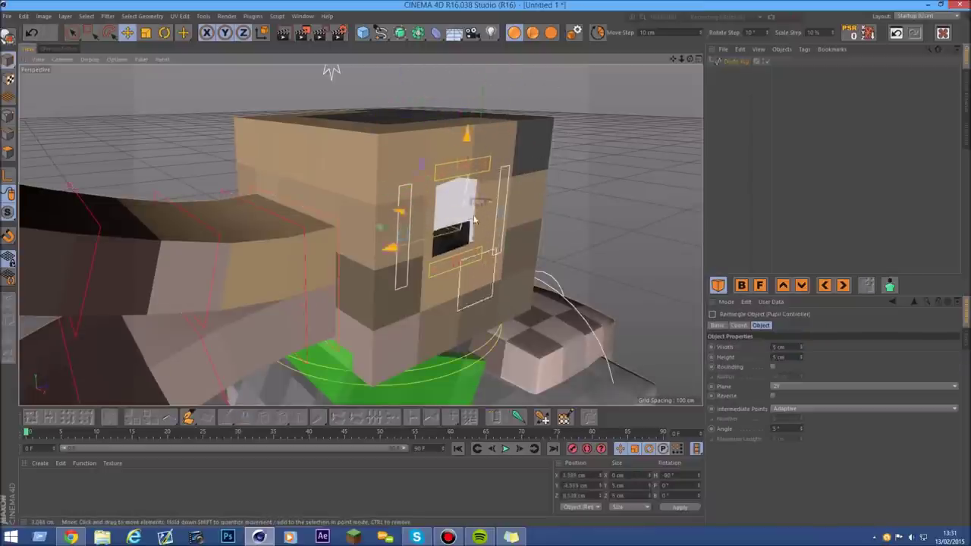
pyautogui.moveTo(556, 90); pyautogui.dragTo(541, 174)
pyautogui.moveTo(680, 59)
pyautogui.mouseDown()
pyautogui.moveTo(653, 69)
pyautogui.moveTo(728, 75)
pyautogui.mouseUp()
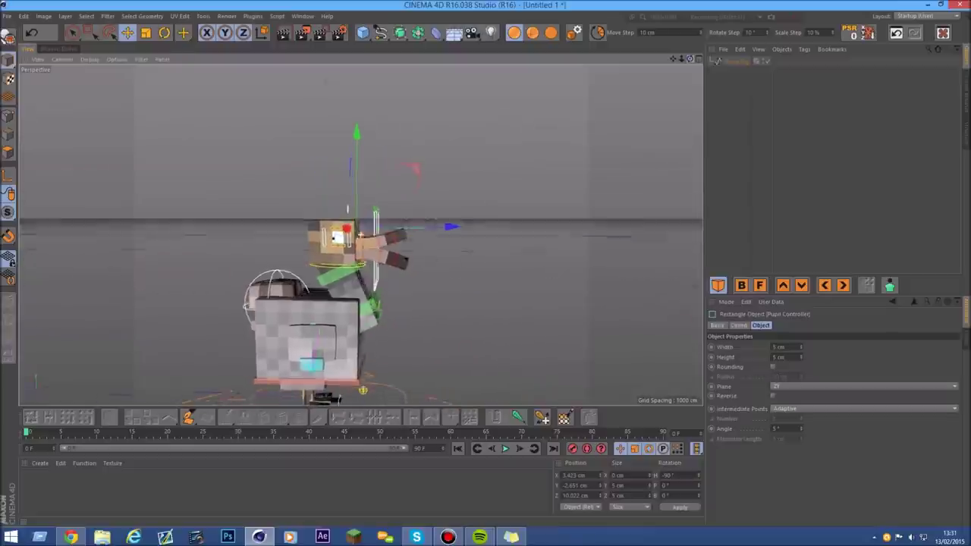
pyautogui.keyDown('alt'); pyautogui.moveTo(348, 207); pyautogui.dragTo(348, 263); pyautogui.keyUp('alt')
pyautogui.scroll(5, 348, 264)
pyautogui.scroll(5, 348, 263)
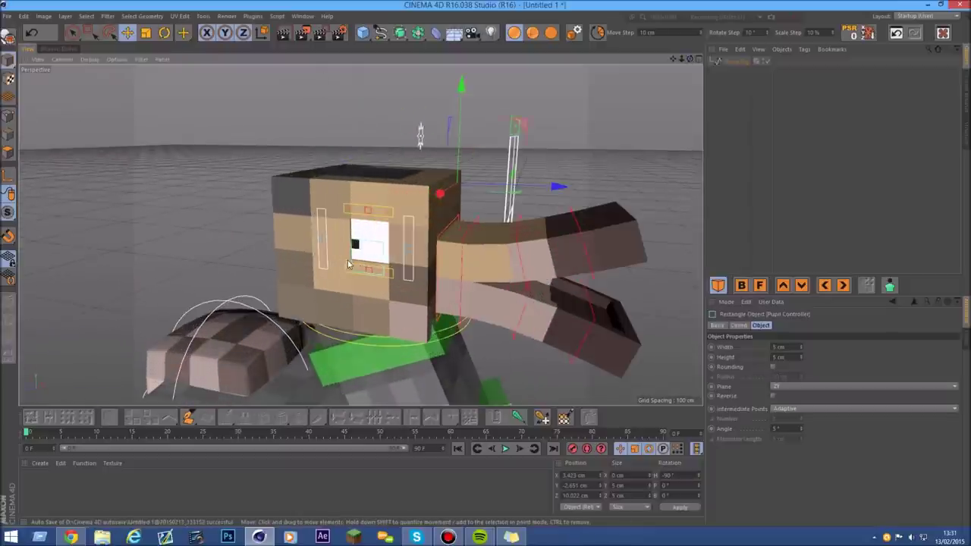
pyautogui.moveTo(692, 59); pyautogui.dragTo(677, 61)
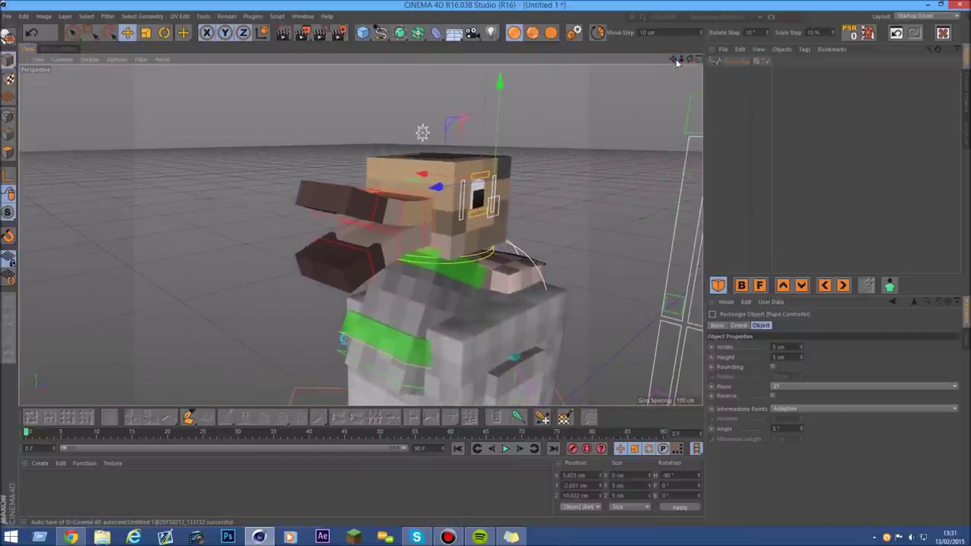
pyautogui.keyDown('alt'); pyautogui.moveTo(357, 228); pyautogui.dragTo(360, 235); pyautogui.keyUp('alt')
pyautogui.scroll(3, 425, 247)
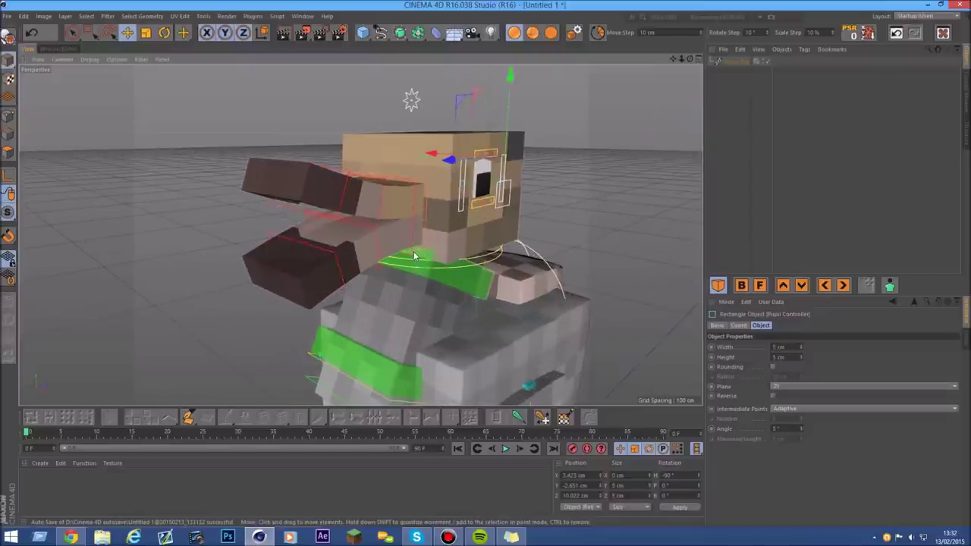
pyautogui.click(414, 256)
# Step: Rotate the neck's top and middle controllers, the middle by about 15 degrees, to bend the neck
pyautogui.click(414, 255)
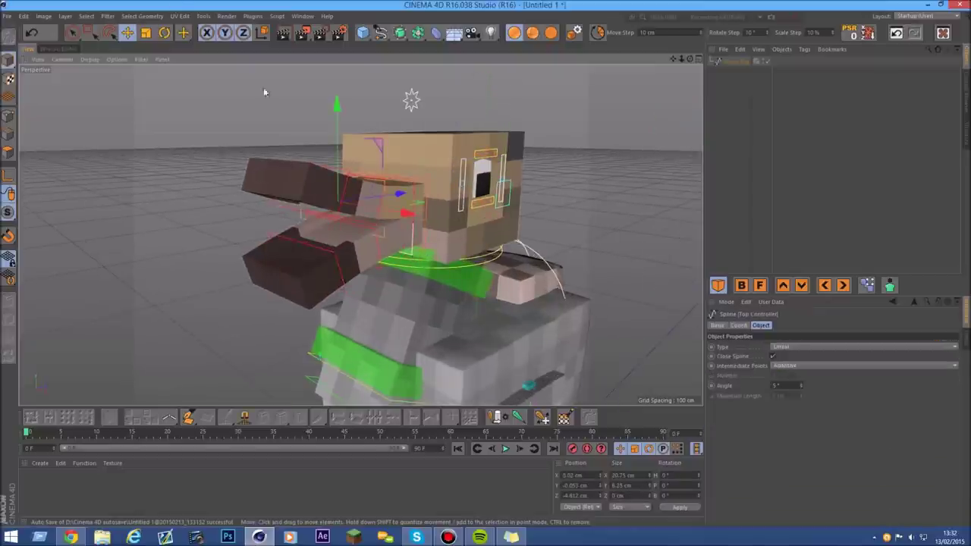
pyautogui.click(164, 33)
pyautogui.moveTo(298, 175); pyautogui.dragTo(275, 214)
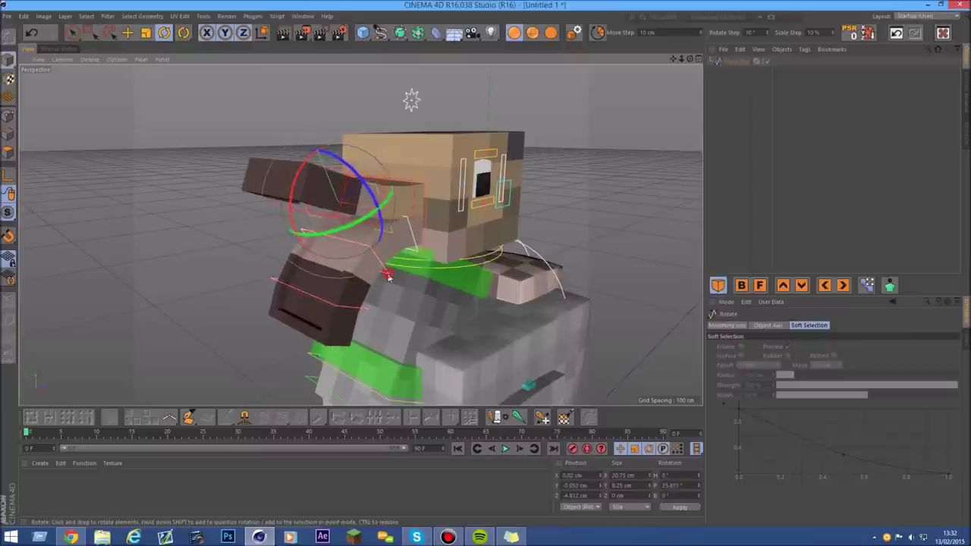
pyautogui.click(387, 275)
pyautogui.moveTo(256, 245); pyautogui.dragTo(247, 233)
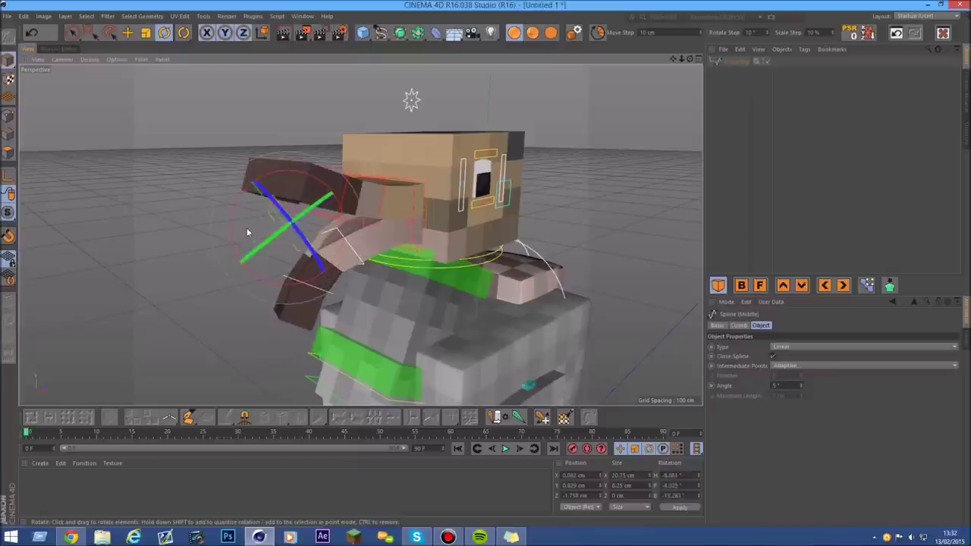
pyautogui.click(727, 62)
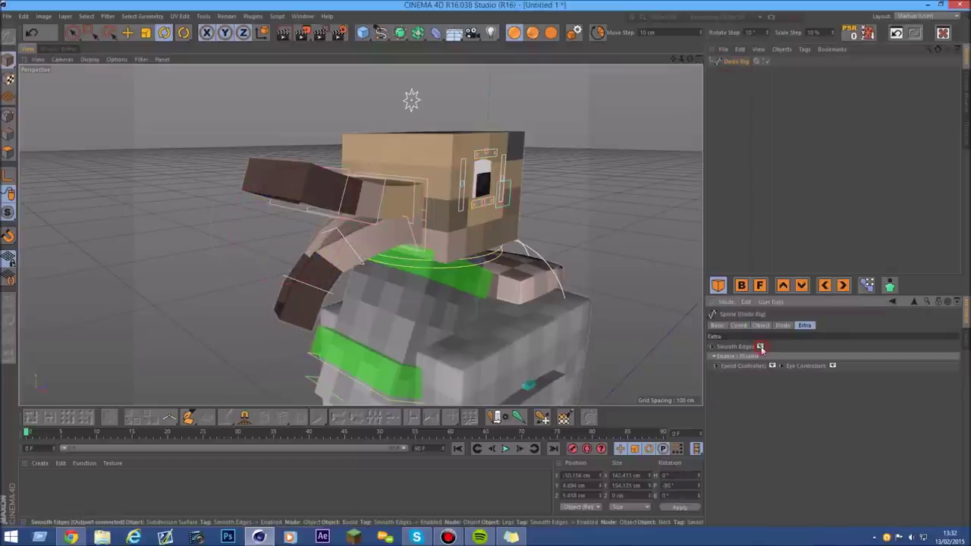
pyautogui.scroll(2, 364, 263)
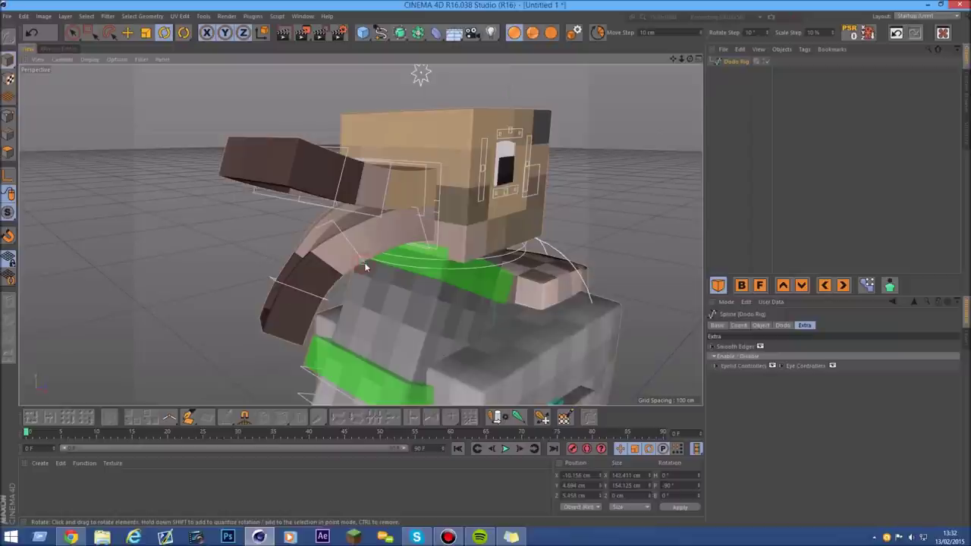
pyautogui.click(365, 267)
pyautogui.moveTo(293, 232); pyautogui.dragTo(745, 67)
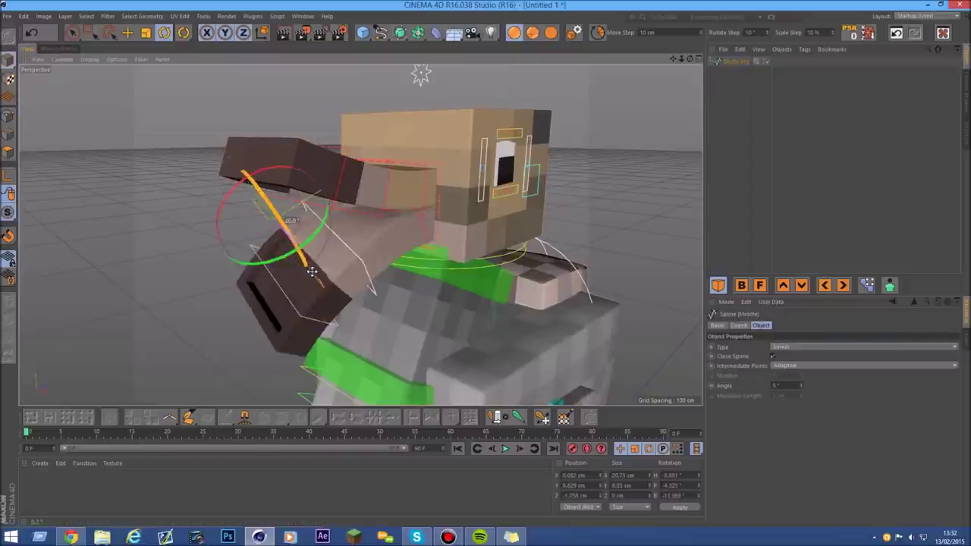
# Step: Rotate the neck's end controller to swing the head, then frame the whole rig and deselect
pyautogui.click(742, 61)
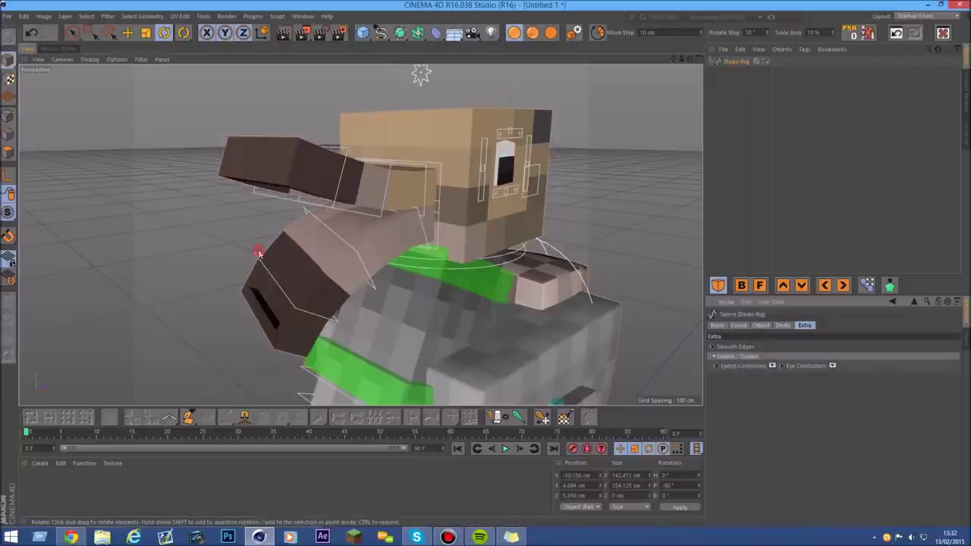
pyautogui.click(258, 253)
pyautogui.moveTo(219, 254)
pyautogui.mouseDown()
pyautogui.moveTo(201, 217)
pyautogui.moveTo(232, 211)
pyautogui.mouseUp()
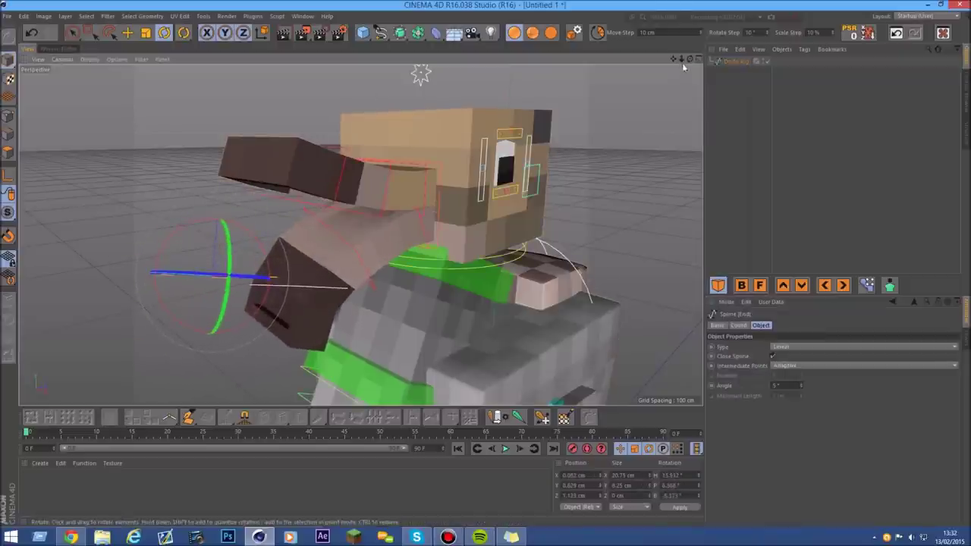
pyautogui.moveTo(692, 64); pyautogui.dragTo(332, 151)
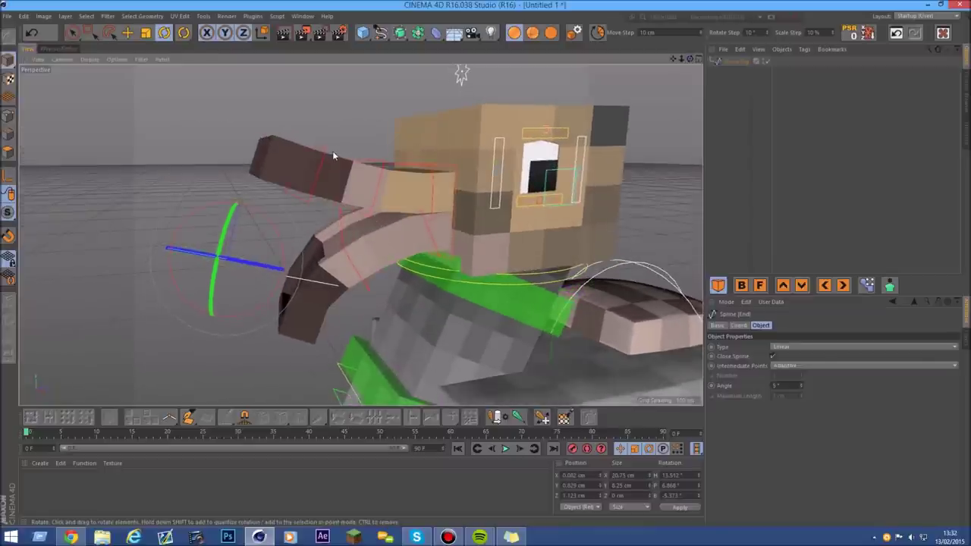
pyautogui.moveTo(682, 59); pyautogui.dragTo(673, 61)
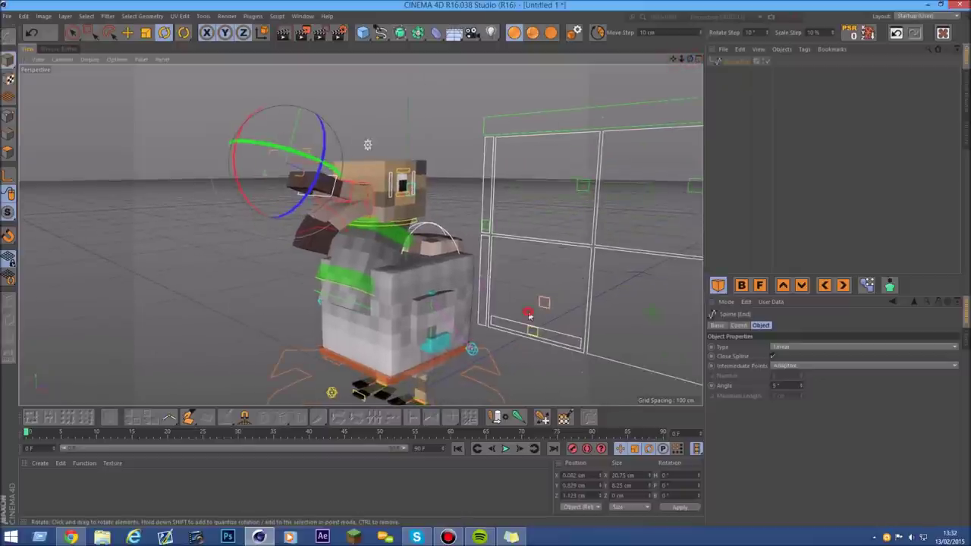
pyautogui.click(540, 306)
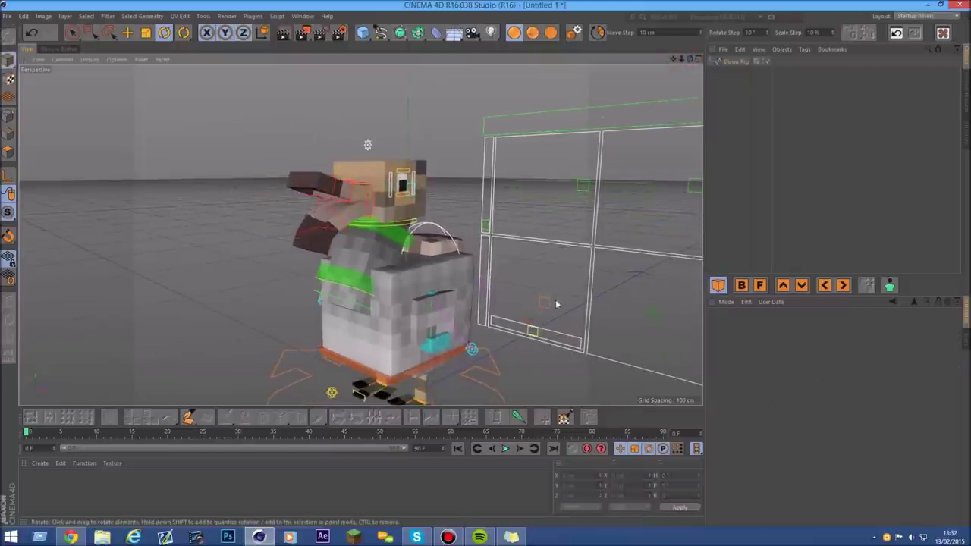
# Step: Raise a beak spline point with the Move tool to test bending the beak, then undo it
pyautogui.click(553, 310)
pyautogui.press('e')
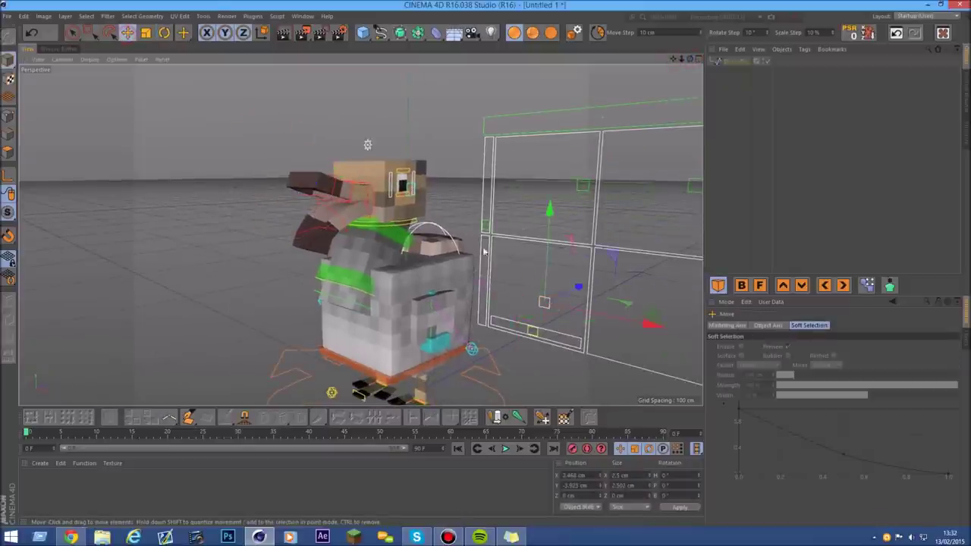
pyautogui.moveTo(599, 327)
pyautogui.mouseDown()
pyautogui.moveTo(606, 282)
pyautogui.moveTo(560, 263)
pyautogui.mouseUp()
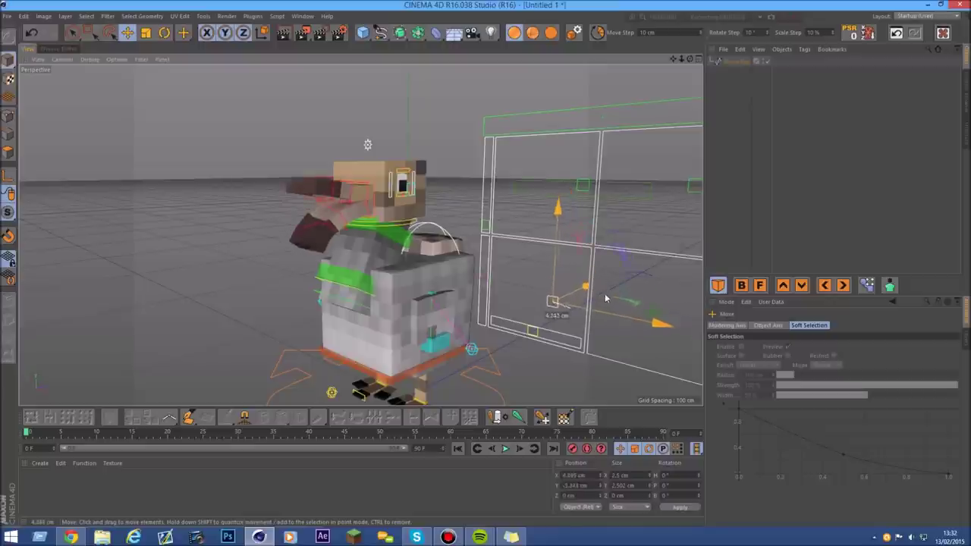
pyautogui.click(31, 34)
# Step: Undo back to the earlier pose with the head upright and the beak wide open
pyautogui.click(33, 35)
pyautogui.click(33, 35)
pyautogui.click(33, 35)
pyautogui.click(33, 34)
pyautogui.click(32, 34)
pyautogui.click(32, 34)
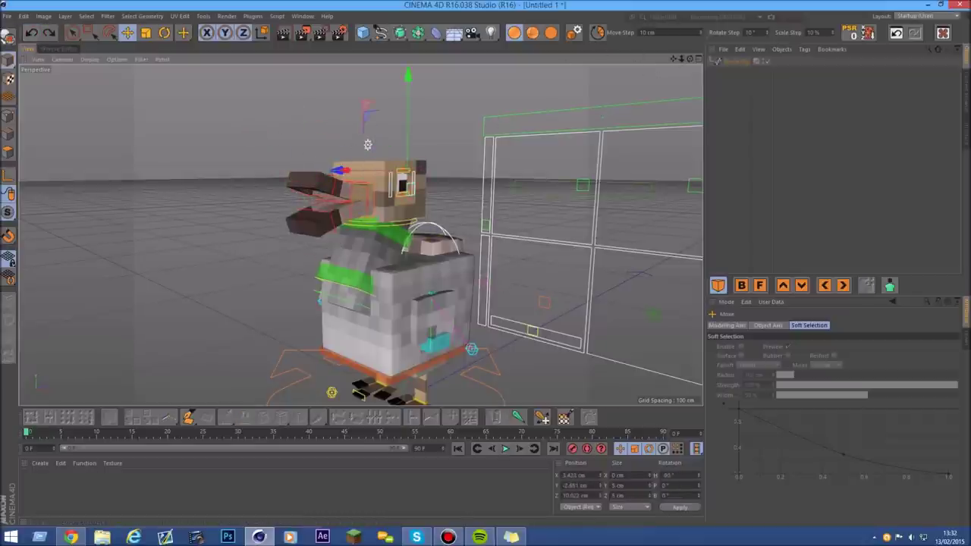
pyautogui.scroll(2, 427, 213)
pyautogui.scroll(3, 427, 214)
pyautogui.click(434, 215)
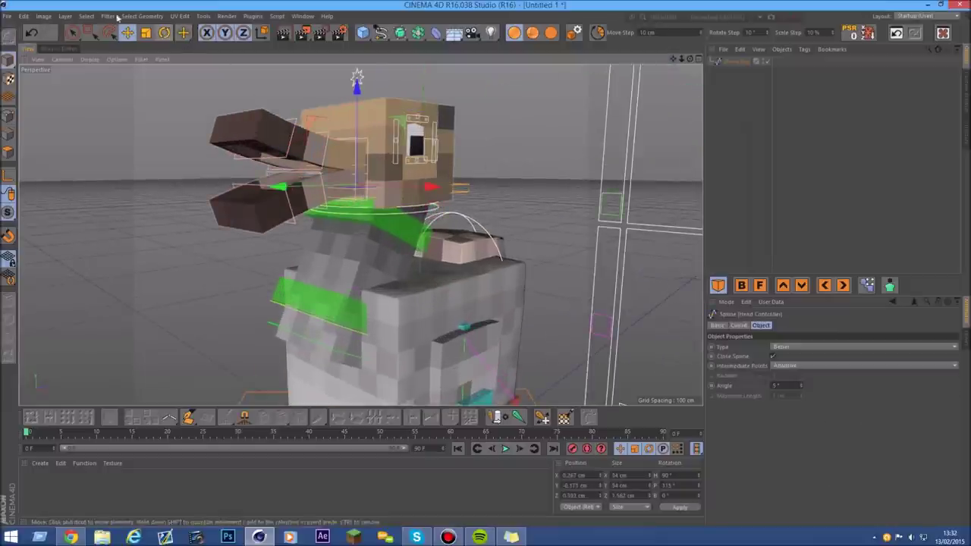
# Step: Rotate the Head Controller and the Neck Selector Top and Bottom controls to swing the head
pyautogui.click(164, 33)
pyautogui.moveTo(403, 190); pyautogui.dragTo(399, 225)
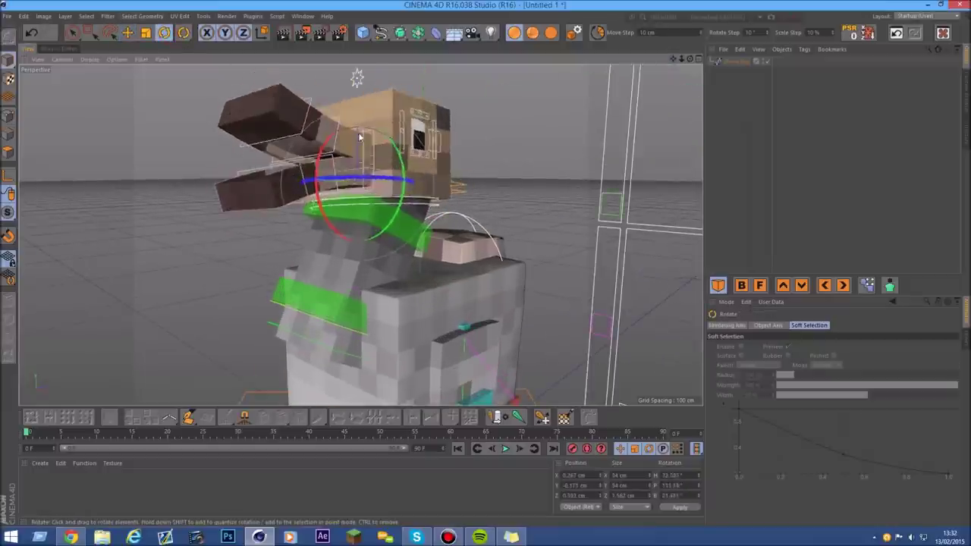
pyautogui.click(371, 194)
pyautogui.moveTo(369, 180); pyautogui.dragTo(351, 165)
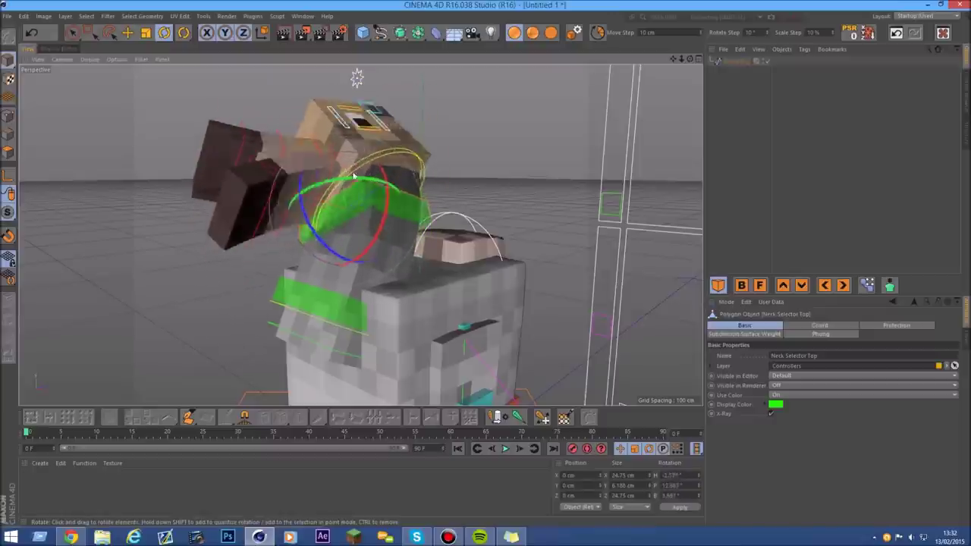
pyautogui.moveTo(351, 166); pyautogui.dragTo(357, 162)
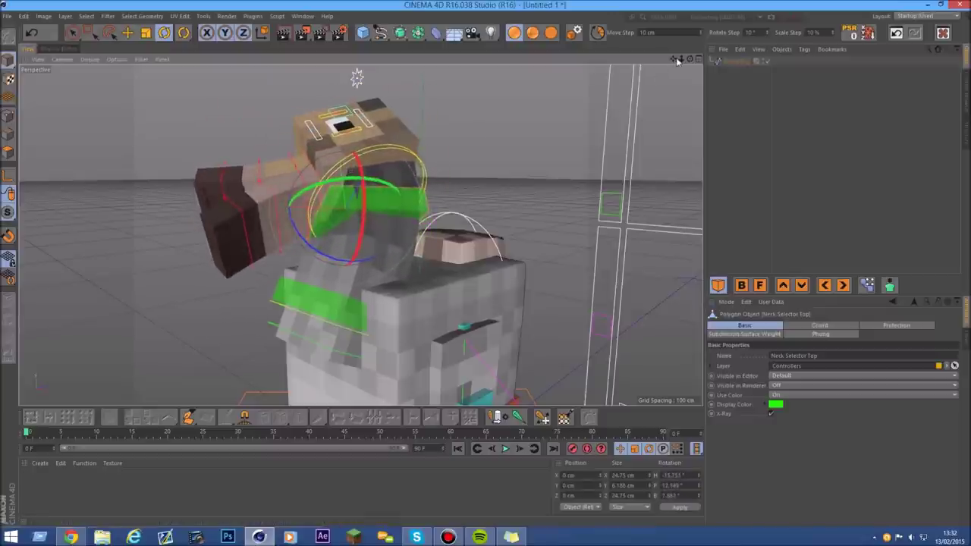
pyautogui.moveTo(678, 61); pyautogui.dragTo(352, 298)
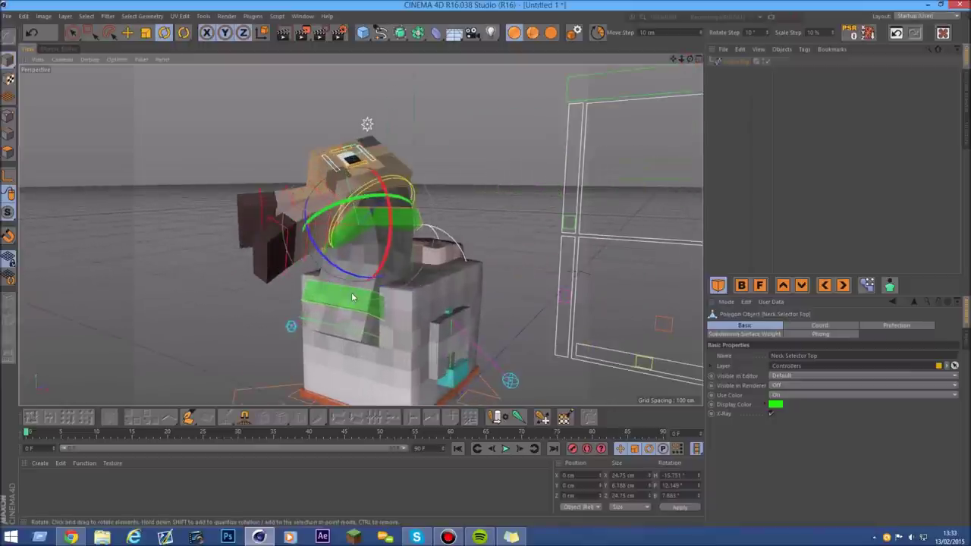
pyautogui.click(352, 297)
pyautogui.moveTo(364, 264)
pyautogui.mouseDown()
pyautogui.moveTo(375, 269)
pyautogui.moveTo(341, 265)
pyautogui.mouseUp()
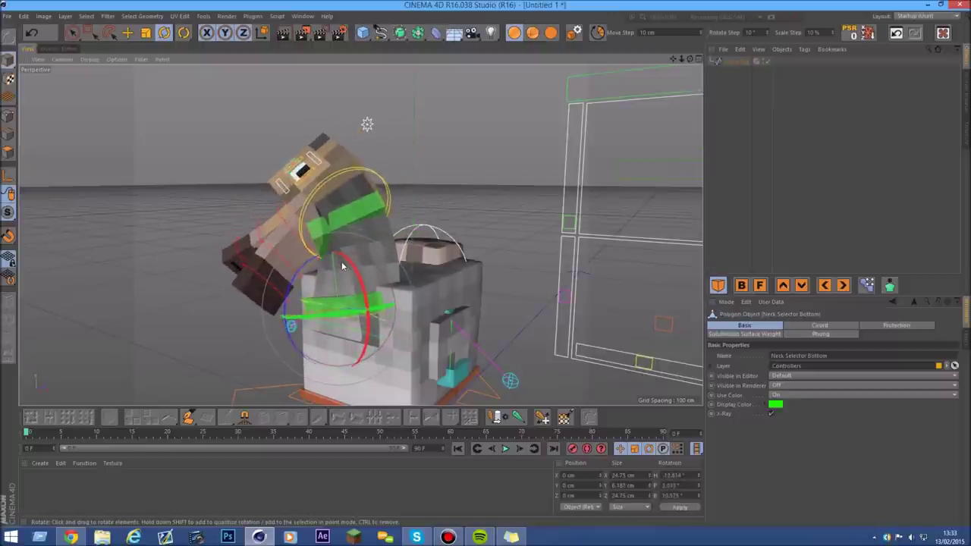
# Step: Rotate the Neck Controller to swing the head, then undo back to the resting pose
pyautogui.click(309, 321)
pyautogui.moveTo(327, 341)
pyautogui.mouseDown()
pyautogui.moveTo(360, 319)
pyautogui.moveTo(337, 304)
pyautogui.moveTo(380, 328)
pyautogui.mouseUp()
pyautogui.click(371, 318)
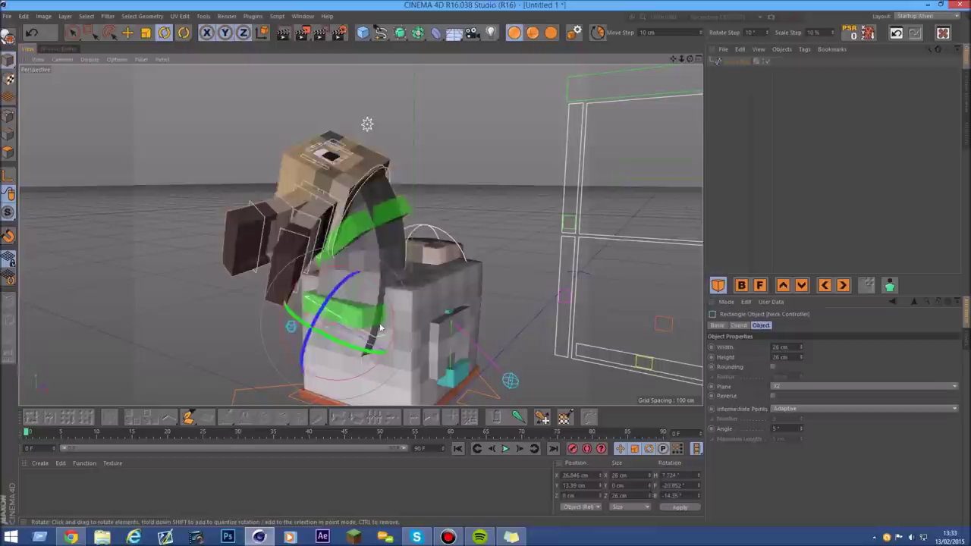
pyautogui.moveTo(381, 328); pyautogui.dragTo(356, 315)
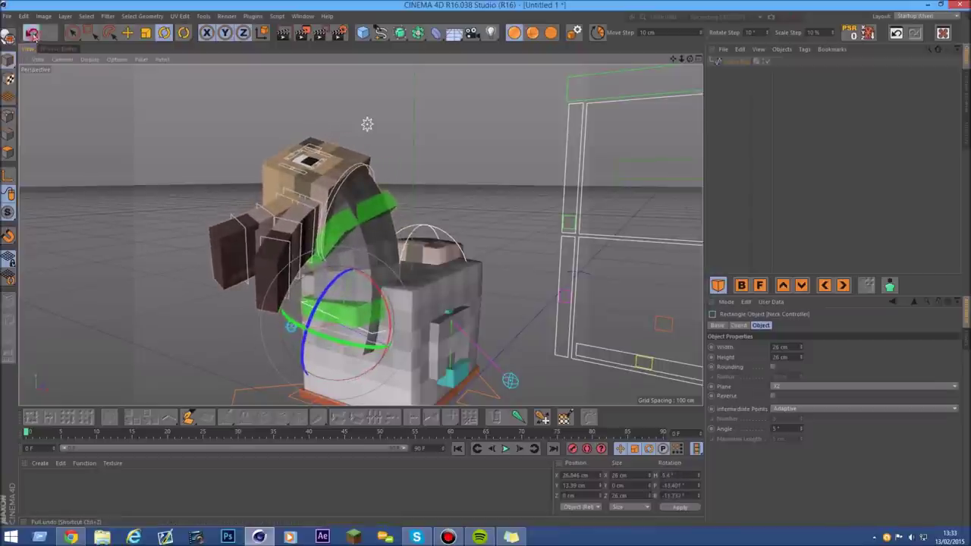
pyautogui.click(31, 33)
pyautogui.click(31, 33)
pyautogui.click(31, 34)
pyautogui.click(31, 33)
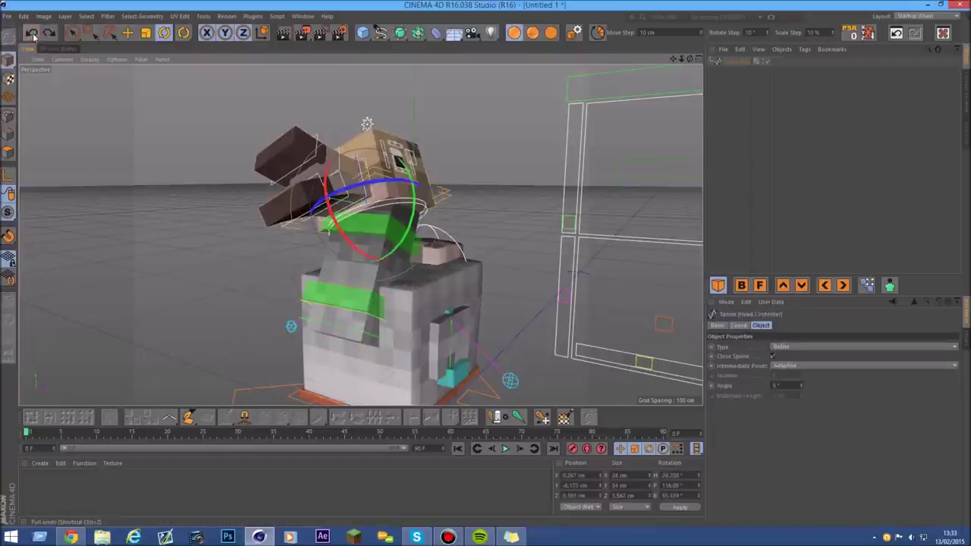
pyautogui.click(31, 34)
pyautogui.moveTo(673, 58); pyautogui.dragTo(406, 301)
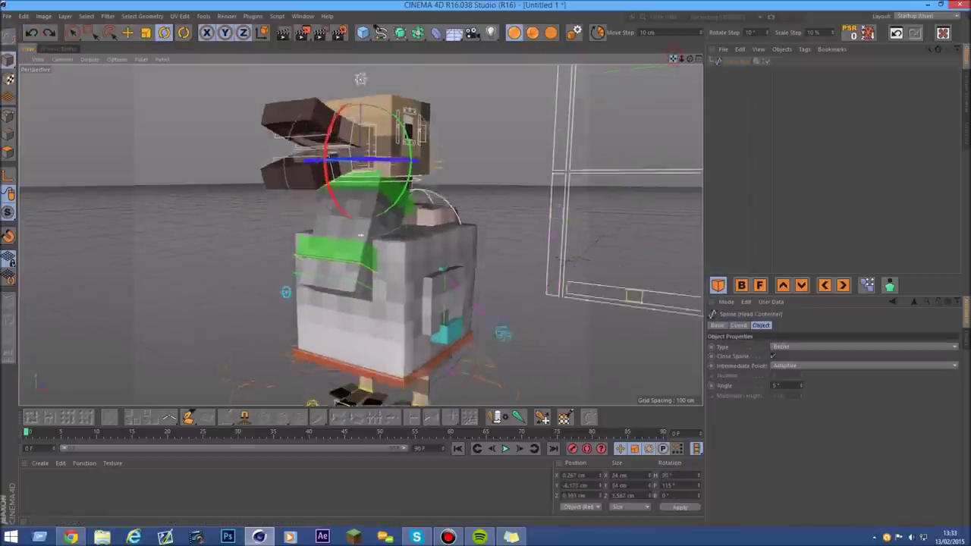
pyautogui.click(455, 283)
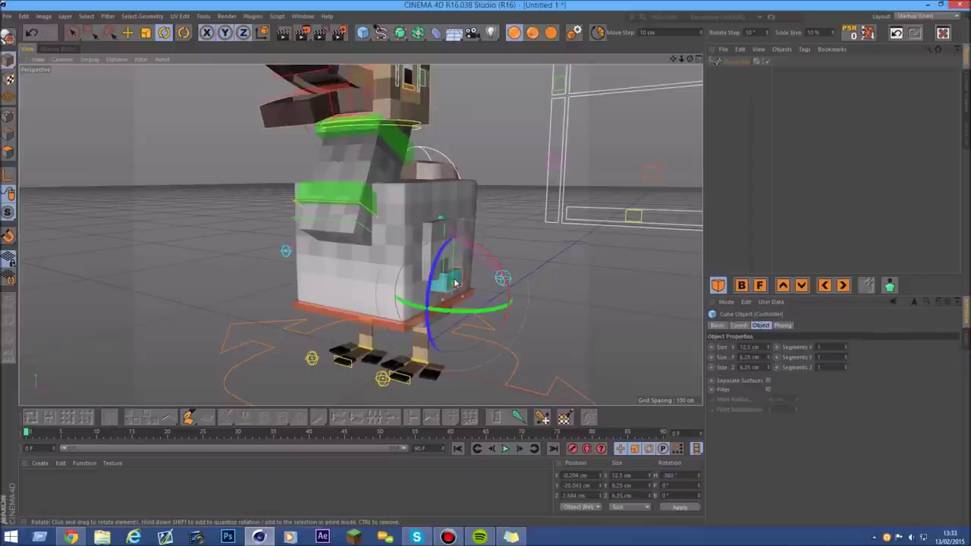
# Step: Raise the teal wing controller cube, shift the side controller, and lift the Top.Pole null to swing the wing out
pyautogui.click(128, 34)
pyautogui.moveTo(456, 266); pyautogui.dragTo(455, 253)
pyautogui.moveTo(509, 283)
pyautogui.mouseDown()
pyautogui.moveTo(519, 231)
pyautogui.moveTo(478, 257)
pyautogui.moveTo(497, 277)
pyautogui.moveTo(552, 285)
pyautogui.mouseUp()
pyautogui.click(548, 269)
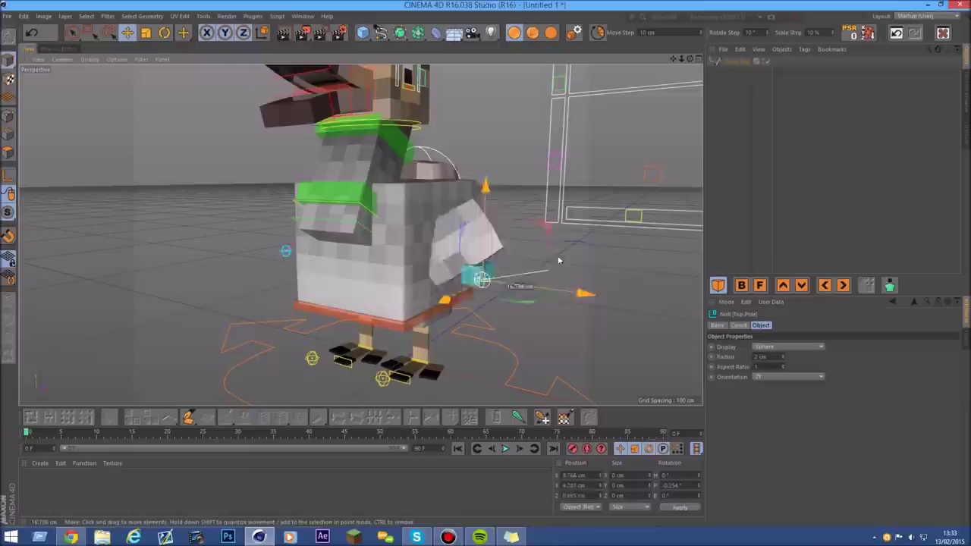
pyautogui.moveTo(552, 285); pyautogui.dragTo(586, 245)
pyautogui.click(732, 61)
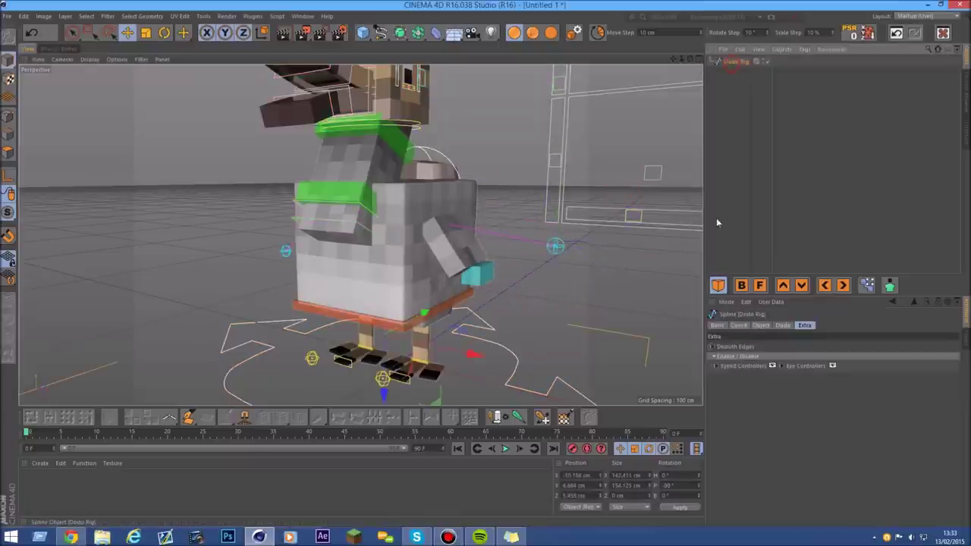
# Step: Set the Dodo Rig's Texture option to Brown in its Dodo settings
pyautogui.click(781, 326)
pyautogui.click(764, 357)
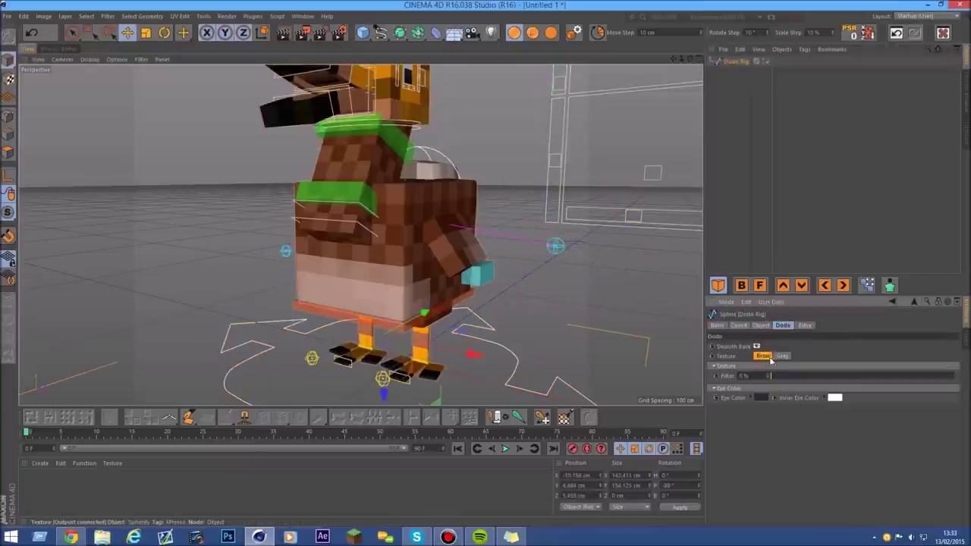
pyautogui.click(764, 357)
# Step: Move the cyan wing controller cube sideways to draw the wing back toward the body
pyautogui.moveTo(690, 59)
pyautogui.mouseDown()
pyautogui.moveTo(360, 234)
pyautogui.moveTo(447, 186)
pyautogui.mouseUp()
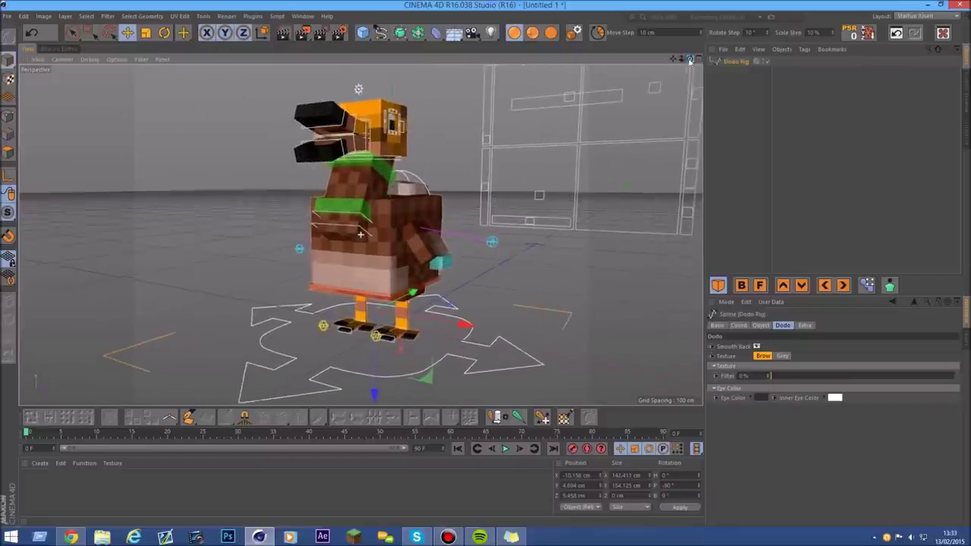
pyautogui.moveTo(356, 182)
pyautogui.mouseDown()
pyautogui.moveTo(393, 239)
pyautogui.moveTo(410, 235)
pyautogui.mouseUp()
pyautogui.click(451, 271)
pyautogui.moveTo(524, 293); pyautogui.dragTo(503, 292)
pyautogui.click(494, 244)
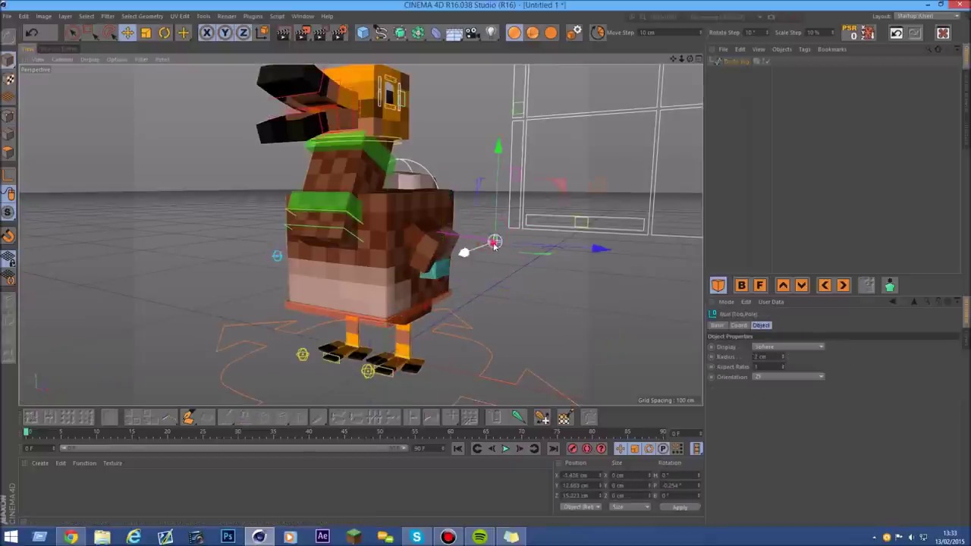
# Step: Raise the Tail_Pole null and move the Wing Controller Left cube up and outward
pyautogui.moveTo(488, 209)
pyautogui.mouseDown()
pyautogui.moveTo(510, 181)
pyautogui.moveTo(455, 210)
pyautogui.mouseUp()
pyautogui.scroll(5, 399, 201)
pyautogui.click(396, 201)
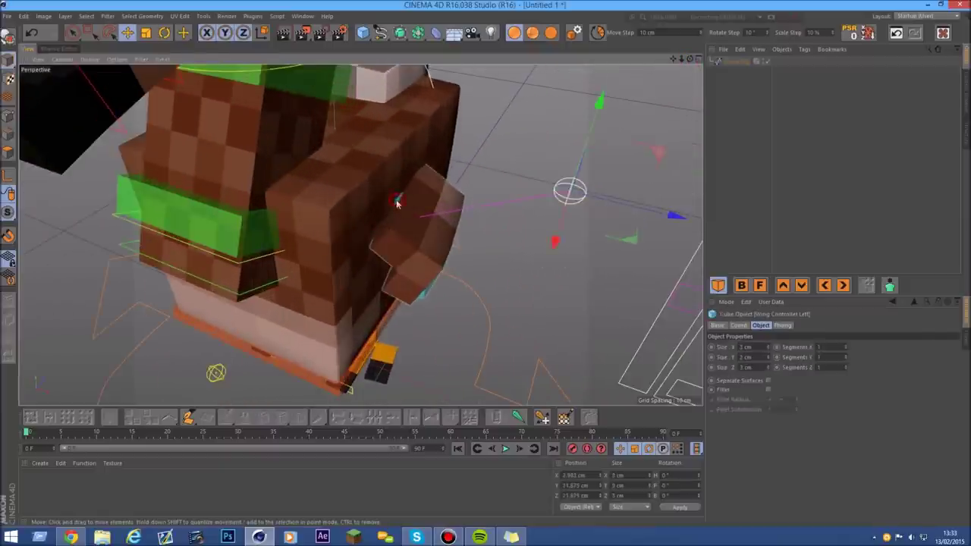
pyautogui.moveTo(452, 181); pyautogui.dragTo(377, 158)
pyautogui.moveTo(430, 97)
pyautogui.mouseDown()
pyautogui.moveTo(679, 156)
pyautogui.moveTo(707, 94)
pyautogui.moveTo(484, 197)
pyautogui.mouseUp()
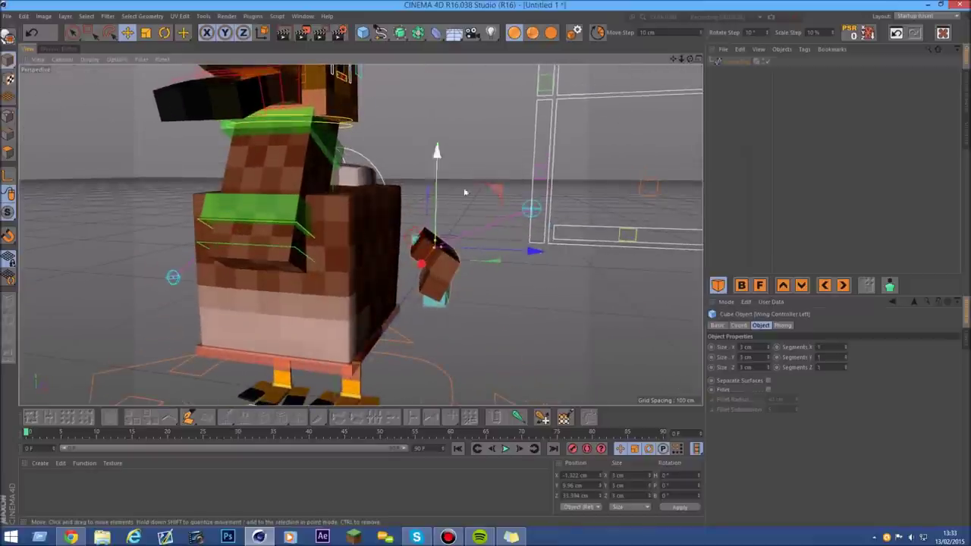
pyautogui.moveTo(465, 191); pyautogui.dragTo(469, 188)
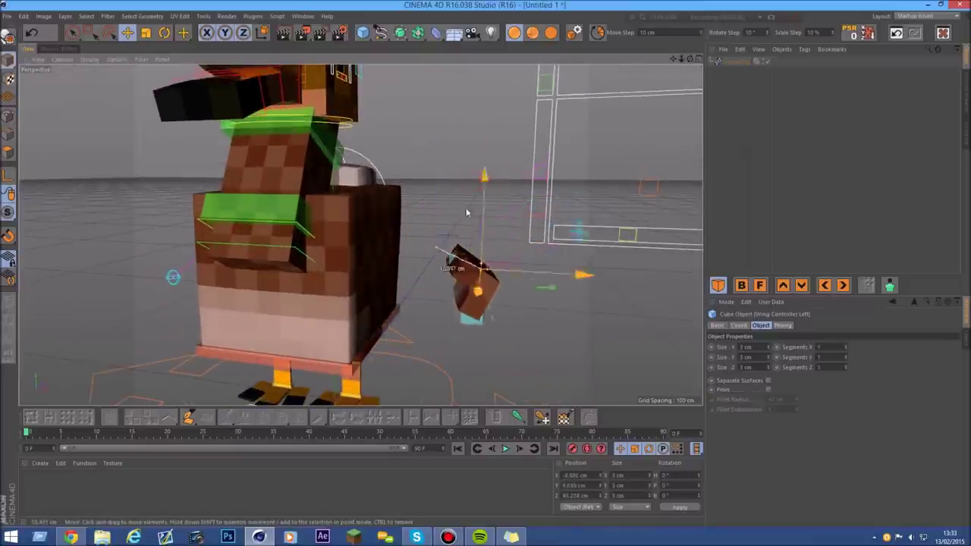
# Step: Undo the left wing controller moves, reselecting the wing controller cube
pyautogui.click(31, 32)
pyautogui.click(31, 33)
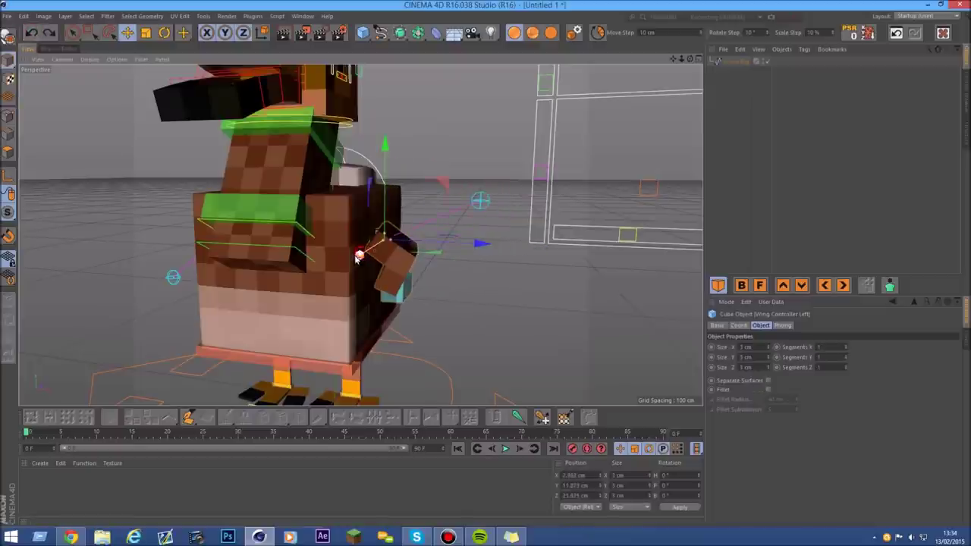
pyautogui.moveTo(359, 255); pyautogui.dragTo(340, 266)
pyautogui.click(29, 34)
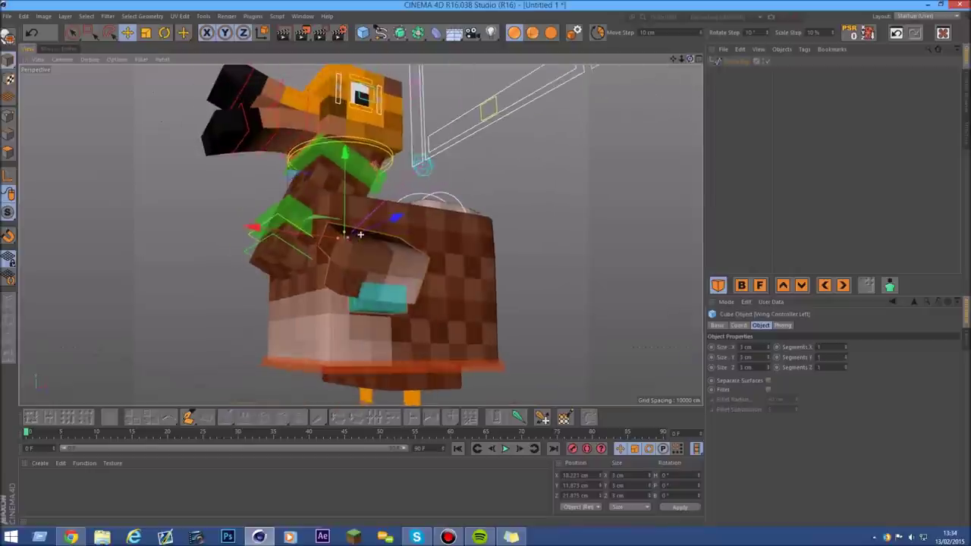
pyautogui.click(29, 34)
pyautogui.click(29, 34)
pyautogui.click(34, 35)
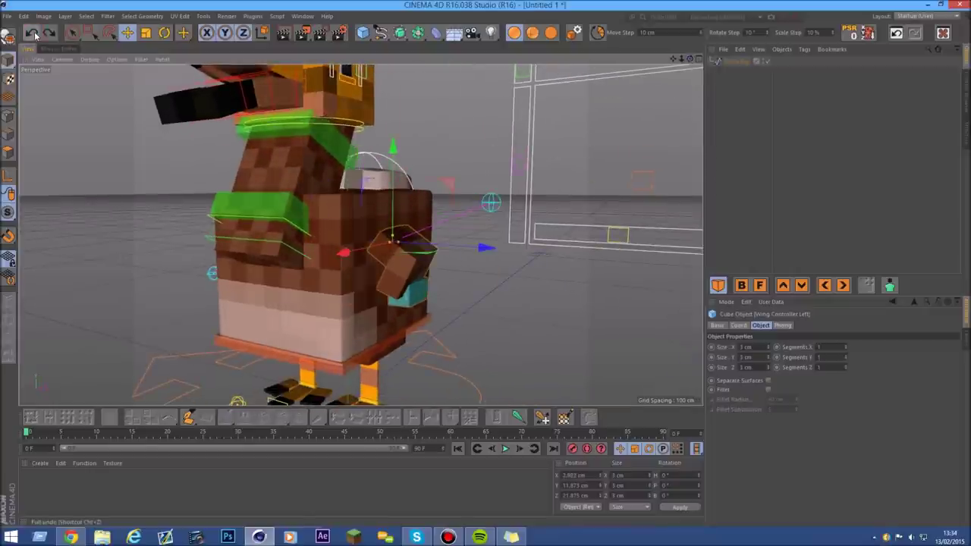
pyautogui.click(34, 35)
pyautogui.click(23, 28)
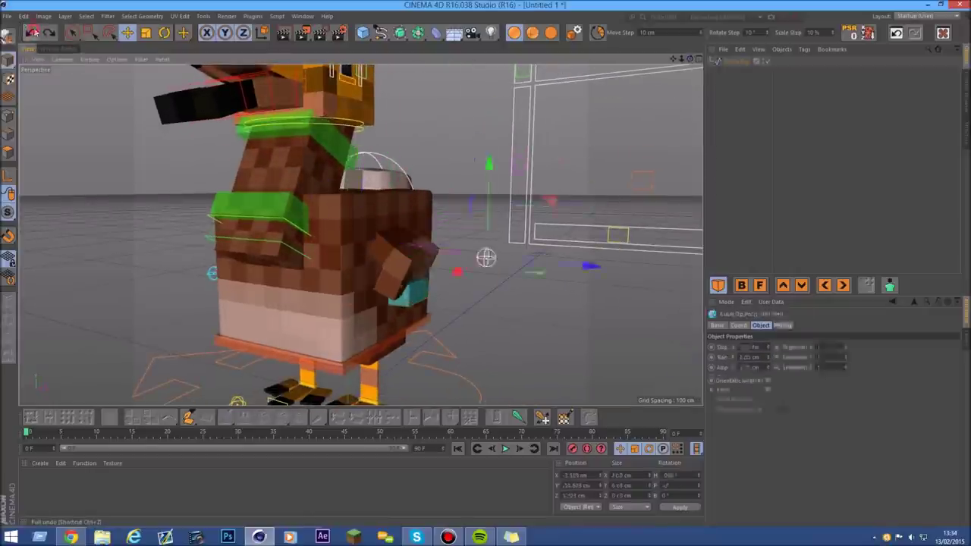
pyautogui.click(31, 34)
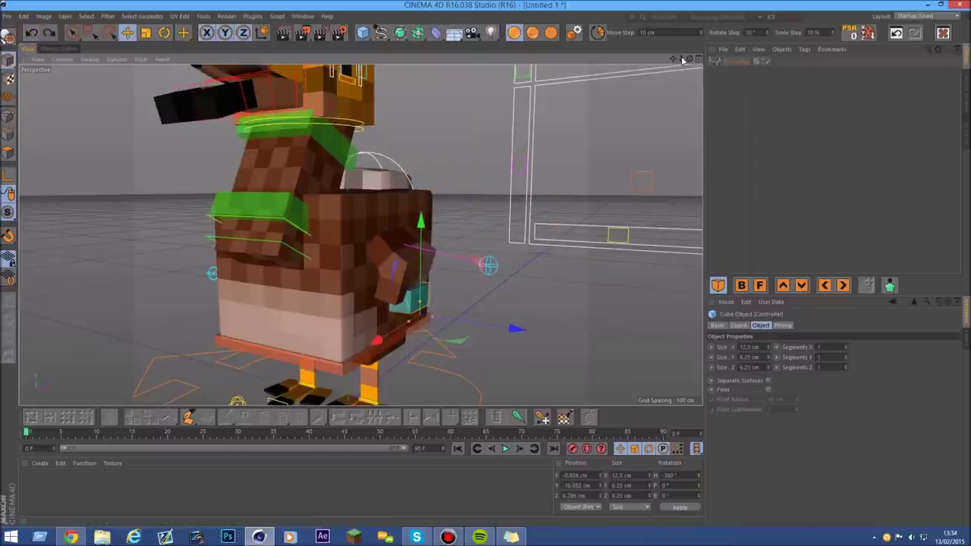
# Step: From a front view, drag the cube controller along its vertical axis and zoom out
pyautogui.scroll(-5, 341, 228)
pyautogui.keyDown('alt'); pyautogui.moveTo(288, 341); pyautogui.dragTo(224, 347); pyautogui.keyUp('alt')
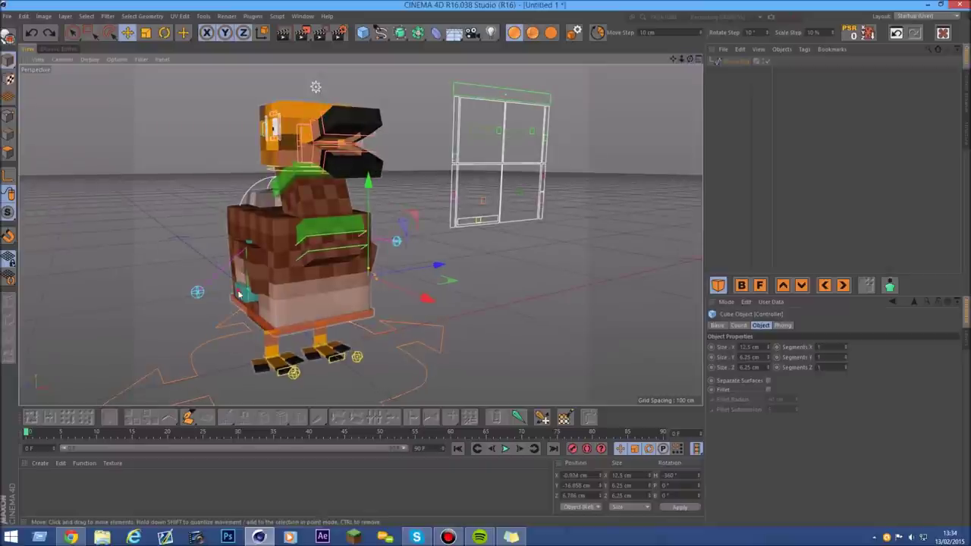
pyautogui.scroll(4, 303, 251)
pyautogui.moveTo(240, 228)
pyautogui.mouseDown()
pyautogui.moveTo(246, 271)
pyautogui.moveTo(180, 307)
pyautogui.mouseUp()
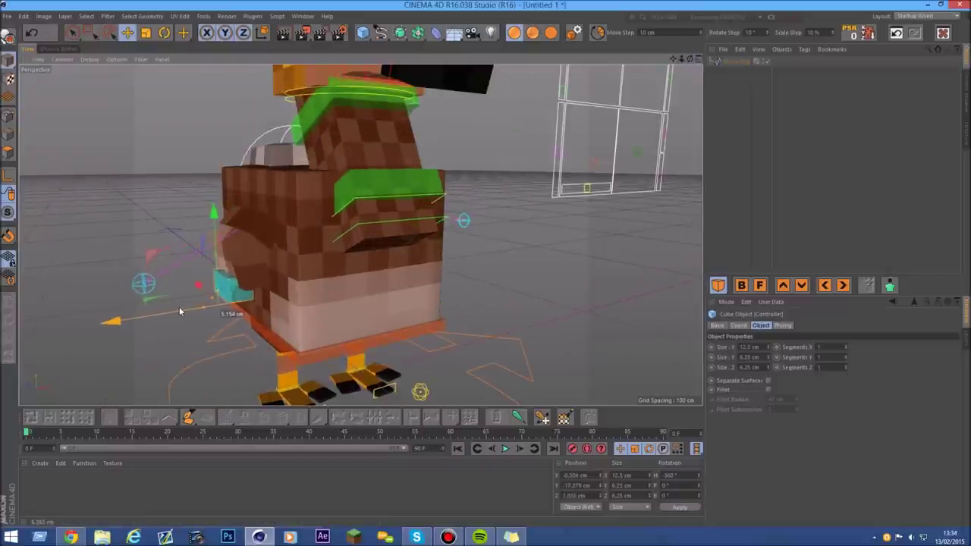
pyautogui.scroll(-5, 547, 110)
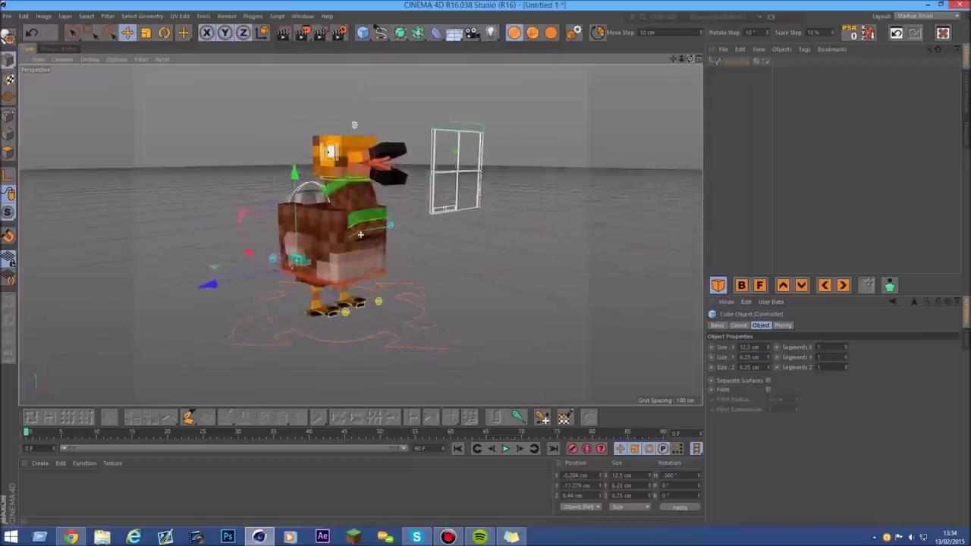
pyautogui.keyDown('alt'); pyautogui.moveTo(546, 110); pyautogui.dragTo(495, 98); pyautogui.keyUp('alt')
pyautogui.scroll(3, 495, 98)
pyautogui.click(293, 200)
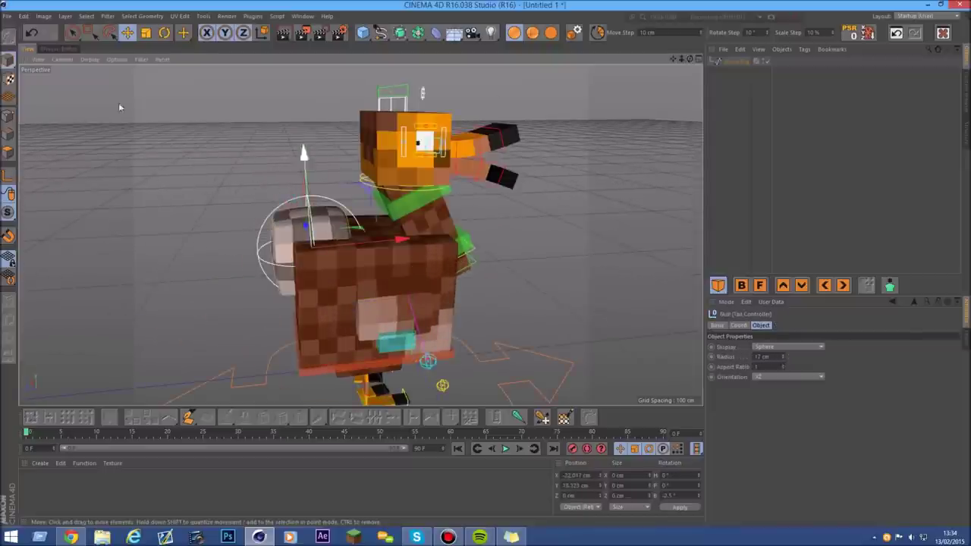
pyautogui.click(166, 33)
pyautogui.moveTo(328, 203); pyautogui.dragTo(75, 111)
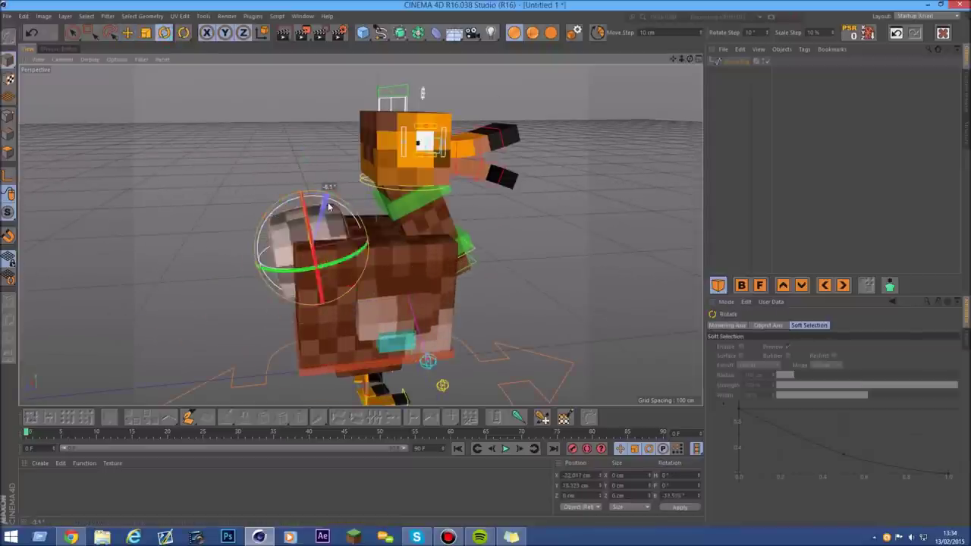
pyautogui.click(127, 33)
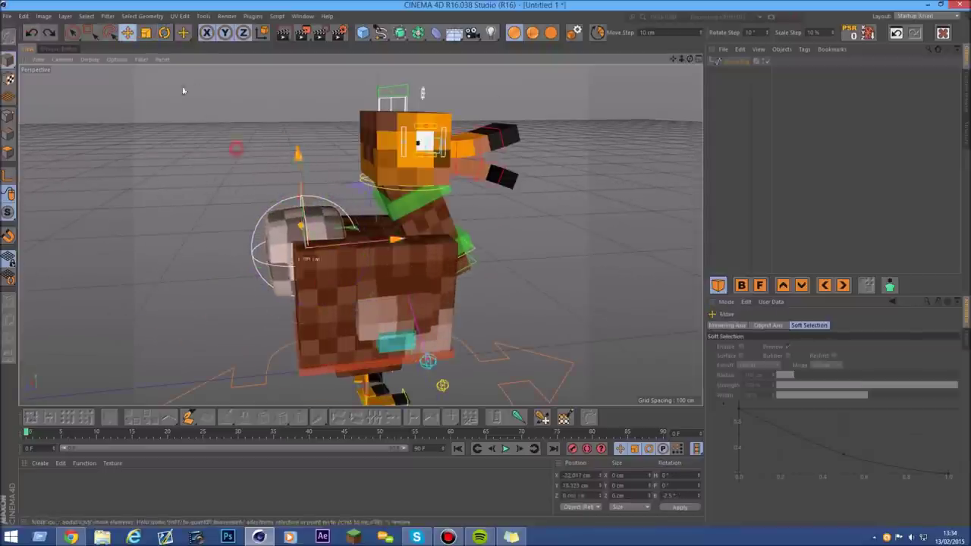
pyautogui.click(29, 33)
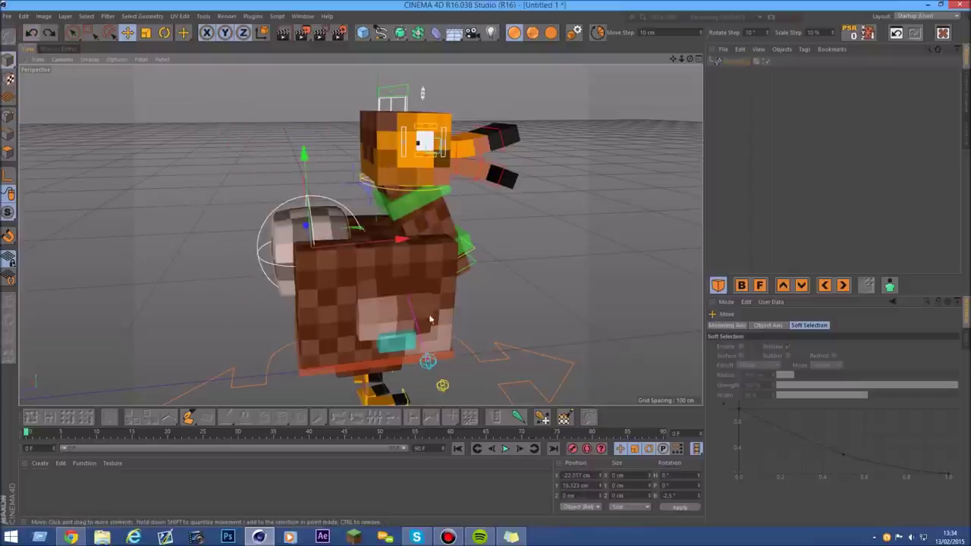
pyautogui.moveTo(678, 59); pyautogui.dragTo(284, 275)
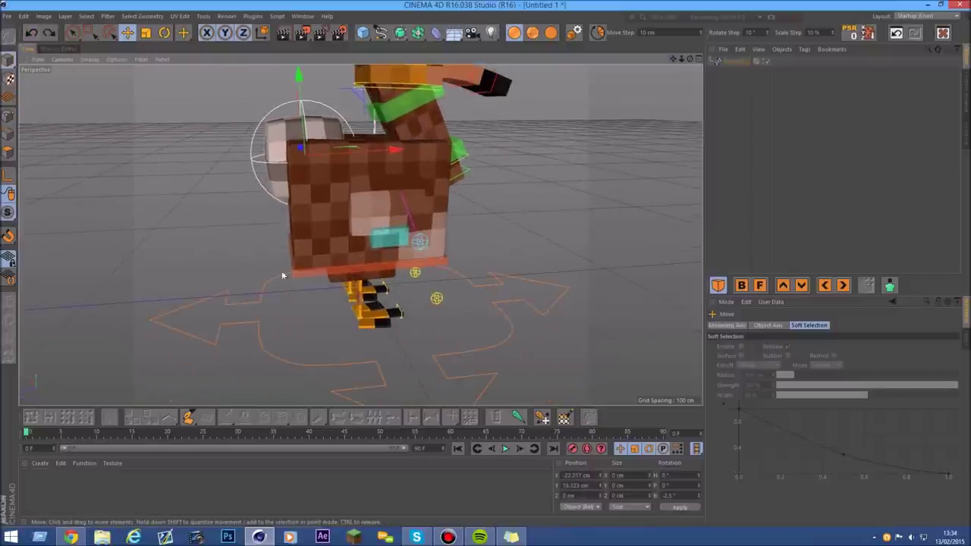
pyautogui.click(318, 275)
pyautogui.moveTo(406, 210)
pyautogui.mouseDown()
pyautogui.moveTo(416, 219)
pyautogui.moveTo(404, 211)
pyautogui.moveTo(386, 225)
pyautogui.mouseUp()
pyautogui.press('r')
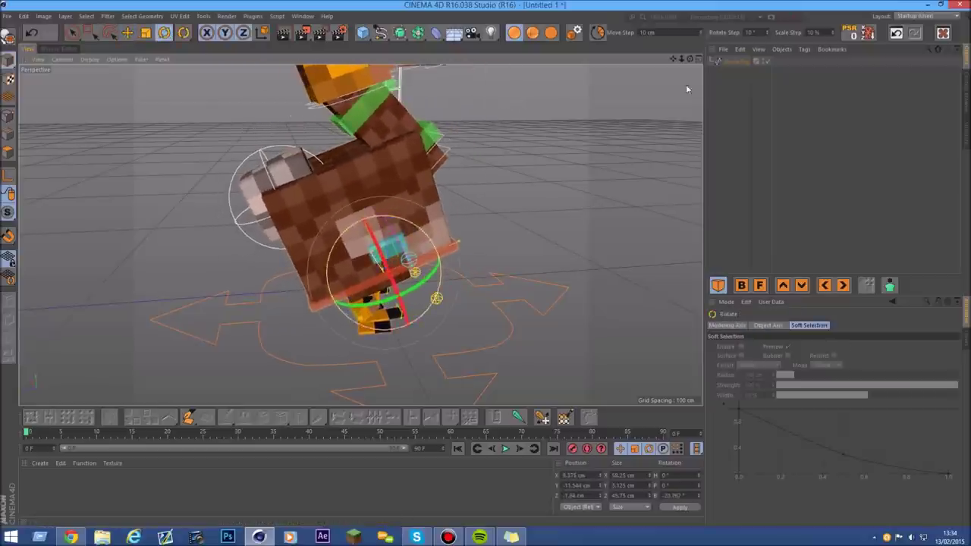
pyautogui.moveTo(692, 61); pyautogui.dragTo(690, 59)
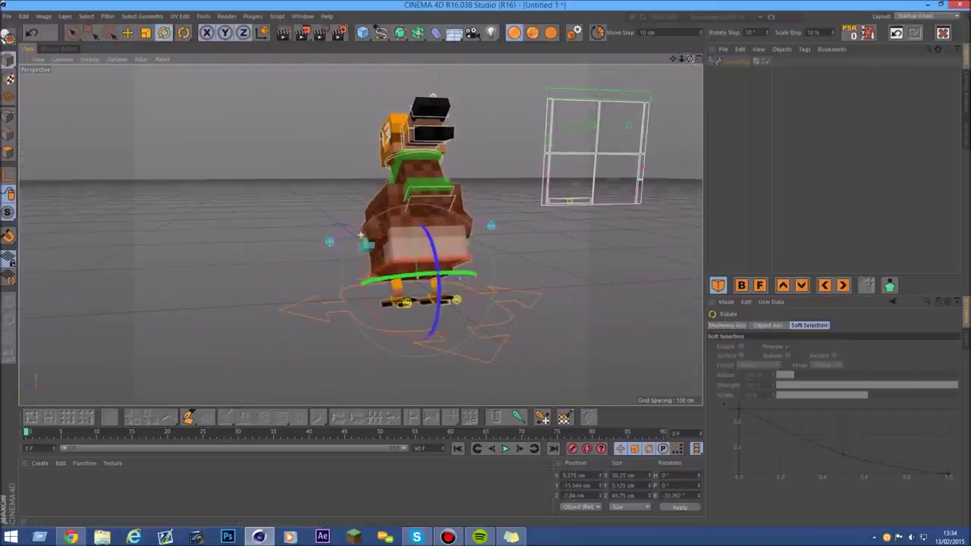
pyautogui.moveTo(361, 235)
pyautogui.mouseDown()
pyautogui.moveTo(371, 244)
pyautogui.moveTo(364, 301)
pyautogui.mouseUp()
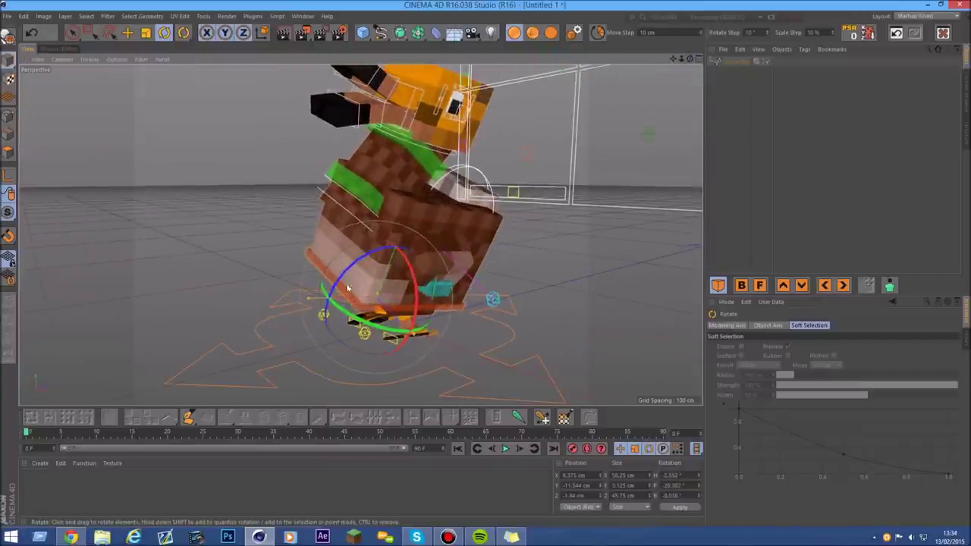
pyautogui.click(30, 34)
pyautogui.click(30, 33)
pyautogui.keyDown('alt'); pyautogui.moveTo(400, 349); pyautogui.dragTo(72, 75); pyautogui.keyUp('alt')
pyautogui.click(30, 33)
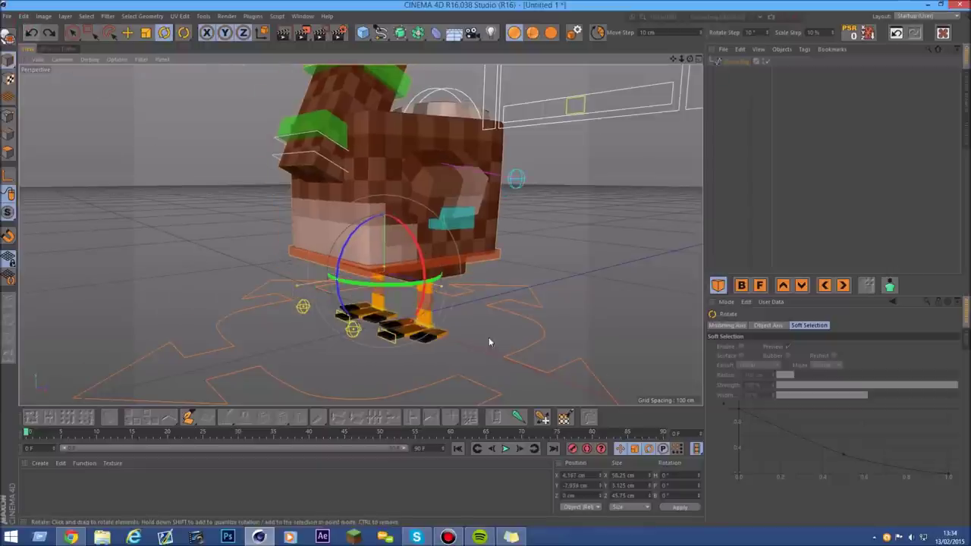
pyautogui.scroll(3, 488, 343)
pyautogui.click(404, 325)
pyautogui.press('e')
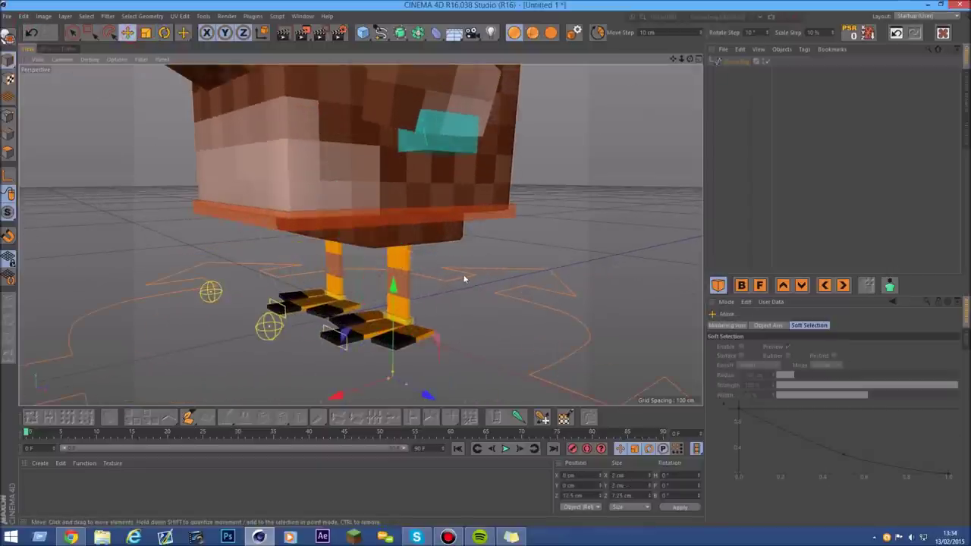
# Step: Try sliding the foot's rectangle control along the ground, then undo that move
pyautogui.keyDown('alt'); pyautogui.moveTo(461, 278); pyautogui.dragTo(678, 69); pyautogui.keyUp('alt')
pyautogui.moveTo(383, 300)
pyautogui.mouseDown()
pyautogui.moveTo(440, 292)
pyautogui.moveTo(396, 313)
pyautogui.mouseUp()
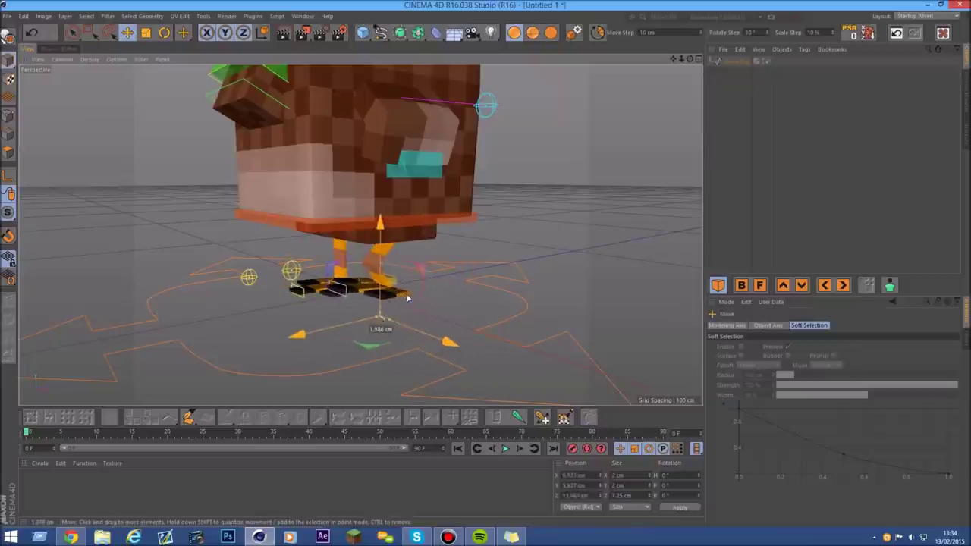
pyautogui.click(343, 315)
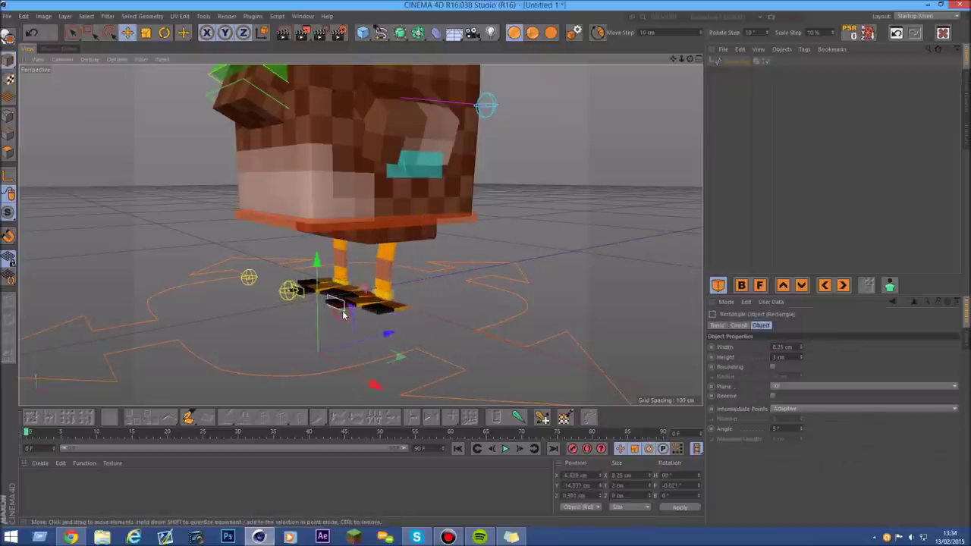
pyautogui.moveTo(309, 342); pyautogui.dragTo(292, 338)
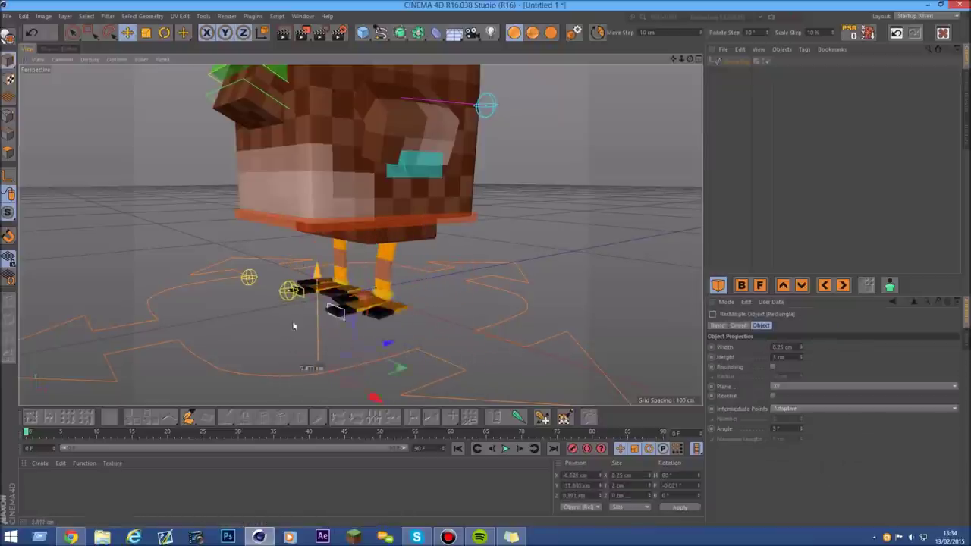
pyautogui.moveTo(292, 338); pyautogui.dragTo(290, 315)
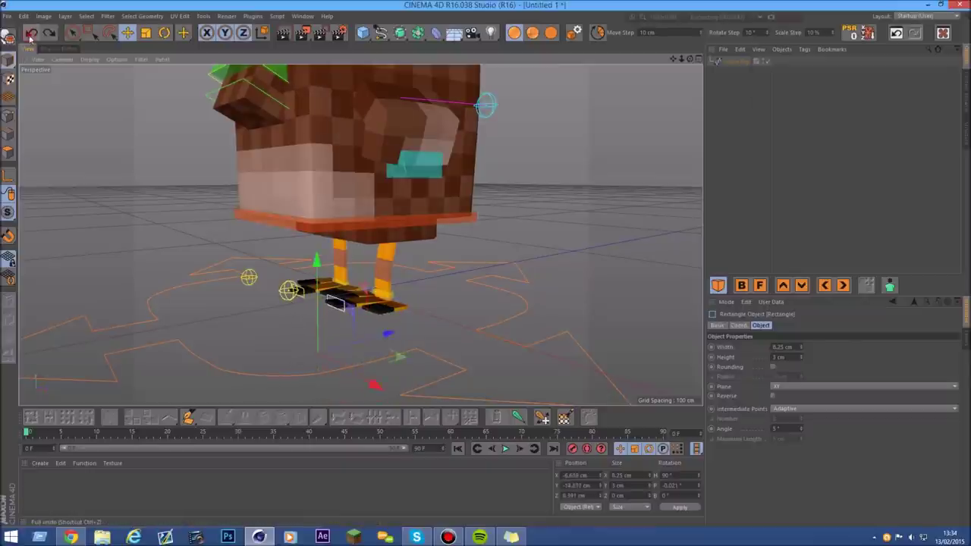
pyautogui.click(31, 34)
# Step: Drag the foot's IK target null so the leg steps out, then view the whole dodo from the side
pyautogui.moveTo(334, 267); pyautogui.dragTo(330, 253)
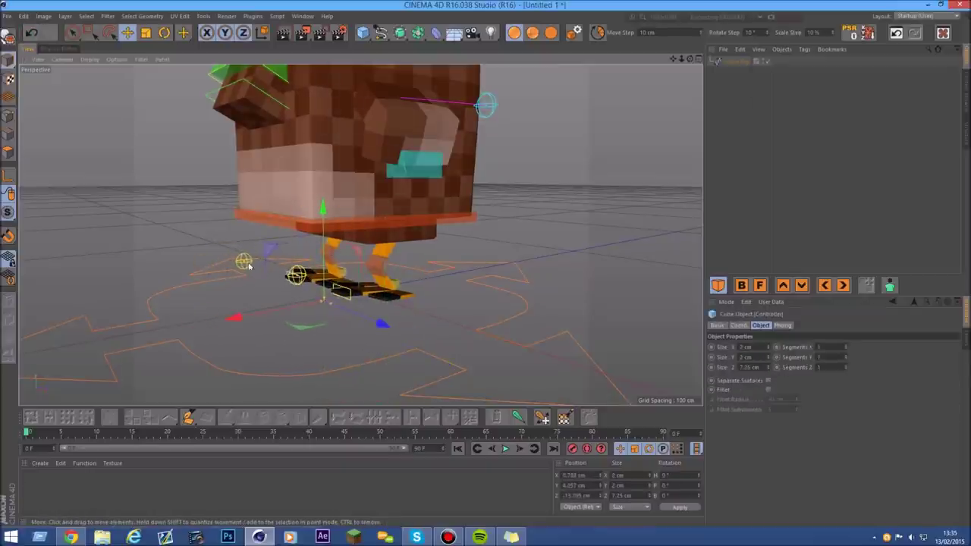
pyautogui.click(248, 265)
pyautogui.moveTo(301, 286)
pyautogui.mouseDown()
pyautogui.moveTo(251, 328)
pyautogui.moveTo(329, 354)
pyautogui.moveTo(231, 332)
pyautogui.mouseUp()
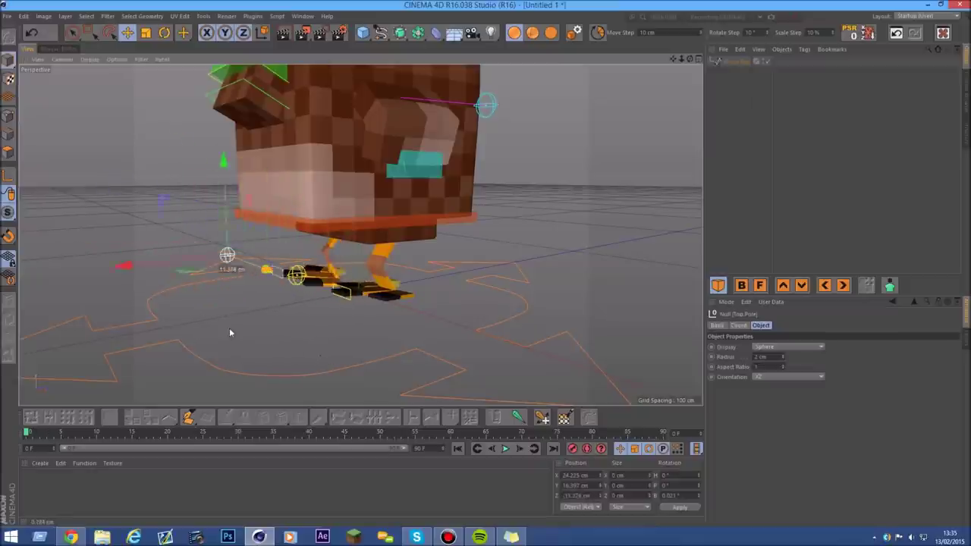
pyautogui.moveTo(296, 361); pyautogui.dragTo(195, 332)
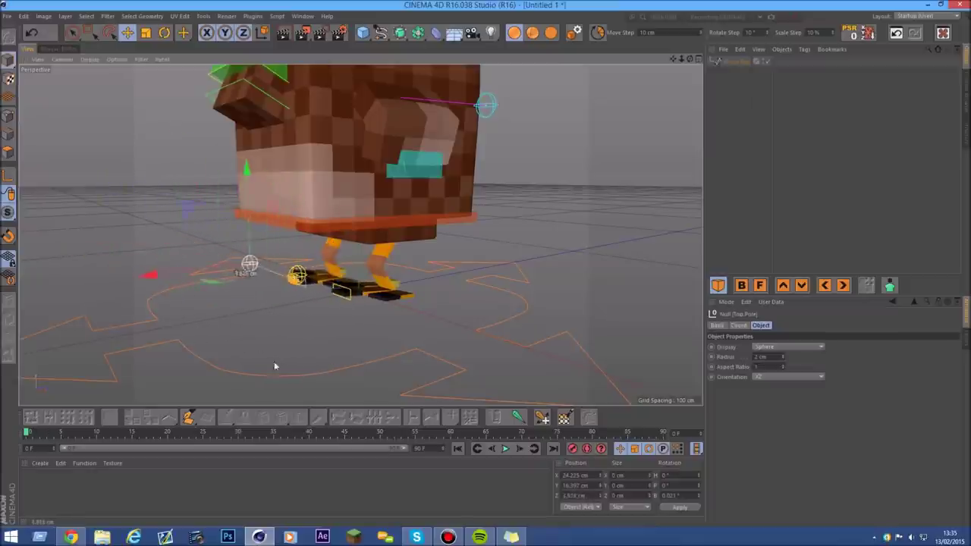
pyautogui.moveTo(687, 59); pyautogui.dragTo(326, 72)
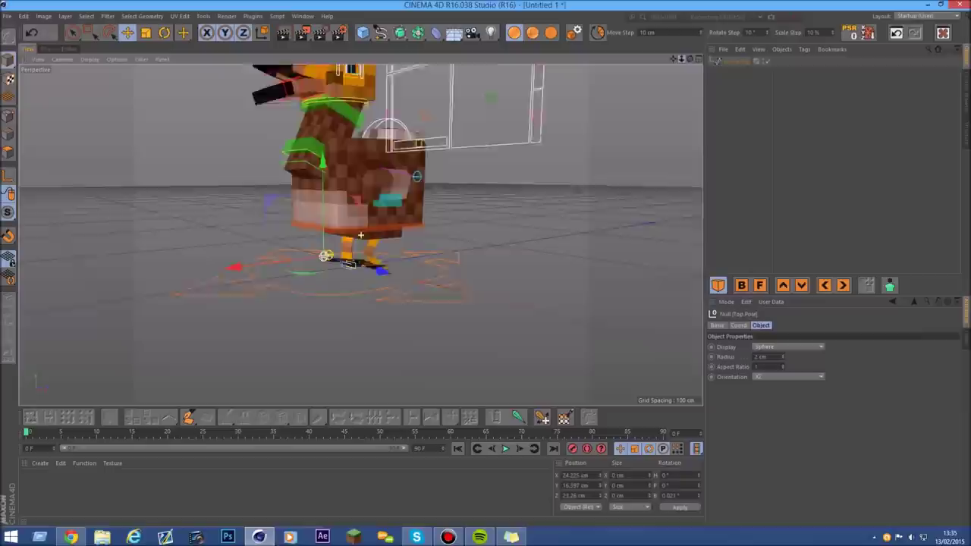
pyautogui.moveTo(681, 60)
pyautogui.mouseDown()
pyautogui.moveTo(315, 155)
pyautogui.moveTo(377, 179)
pyautogui.mouseUp()
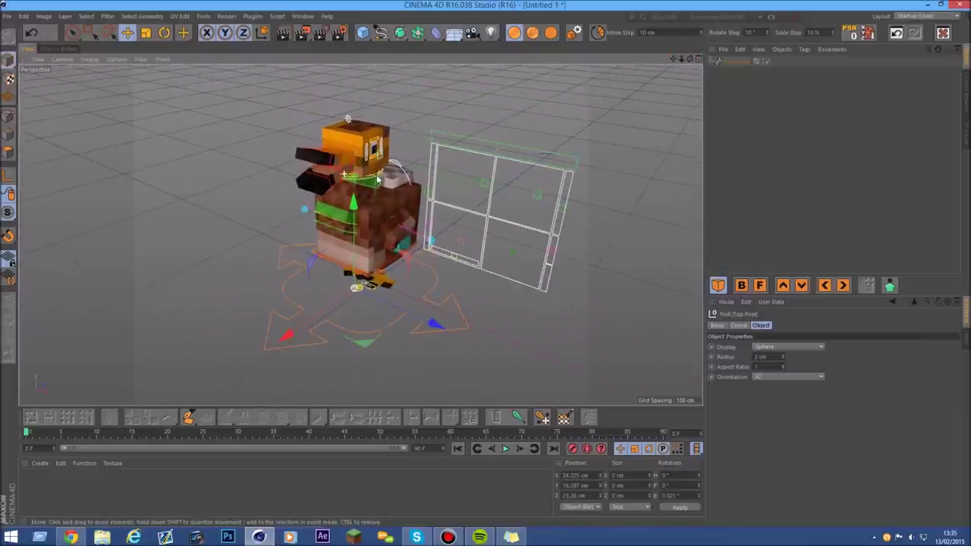
pyautogui.moveTo(440, 151)
pyautogui.mouseDown()
pyautogui.moveTo(671, 69)
pyautogui.moveTo(687, 91)
pyautogui.mouseUp()
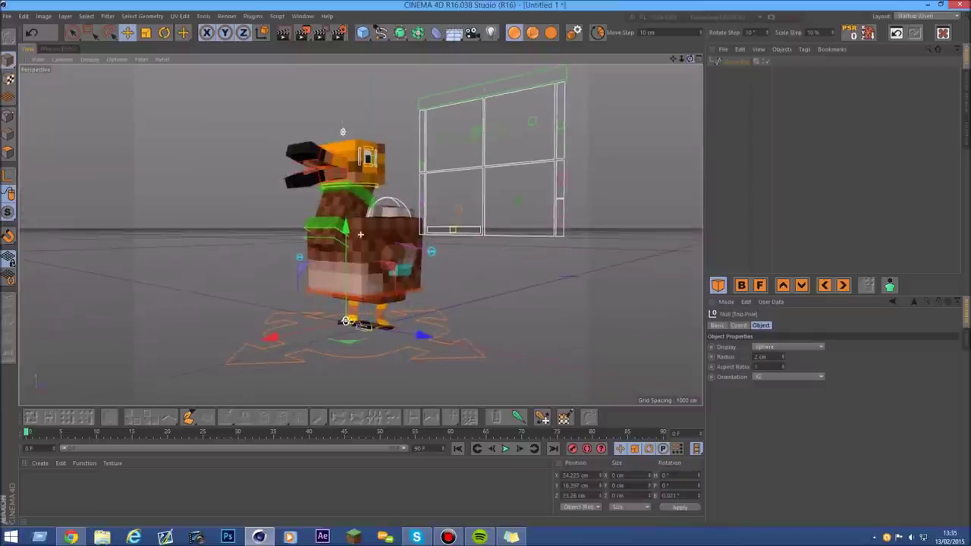
pyautogui.moveTo(672, 59); pyautogui.dragTo(654, 72)
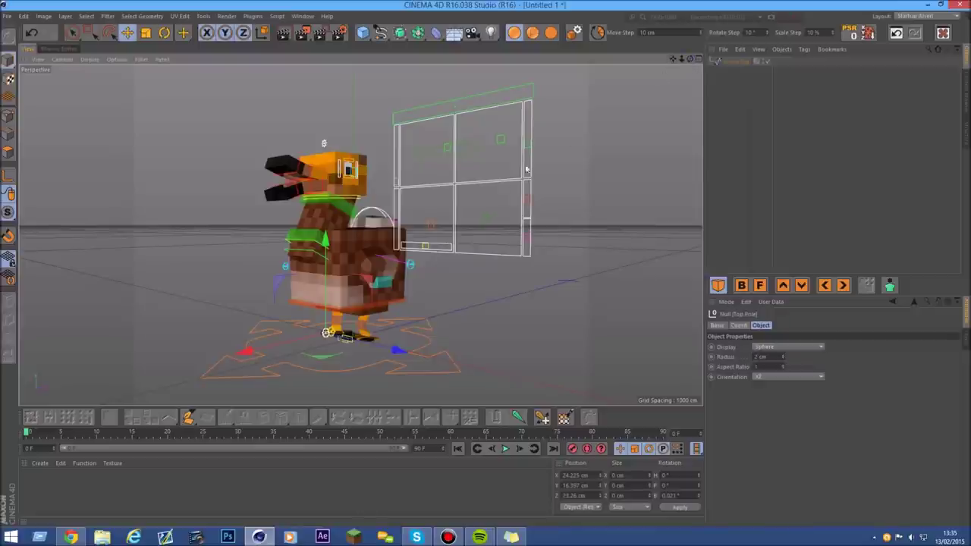
pyautogui.moveTo(673, 60); pyautogui.dragTo(680, 55)
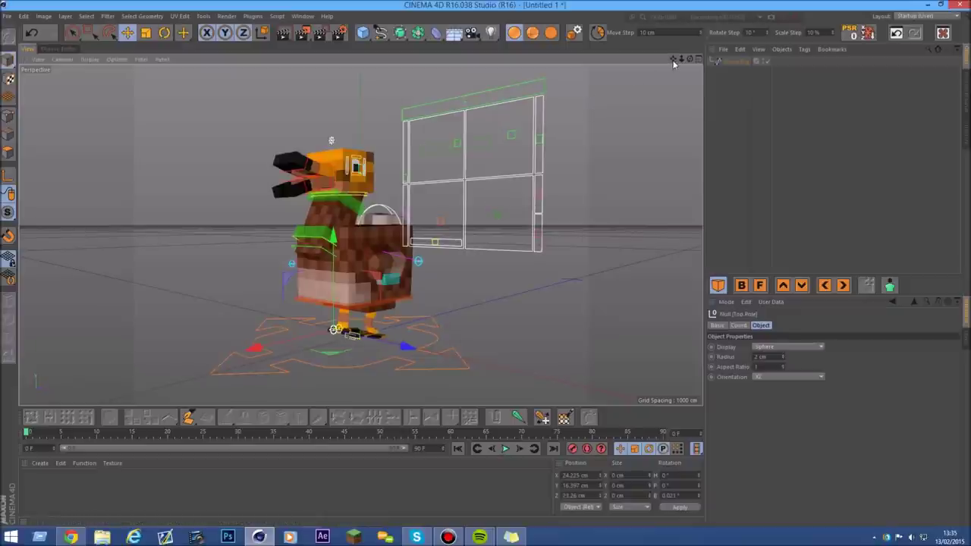
pyautogui.moveTo(673, 59); pyautogui.dragTo(674, 65)
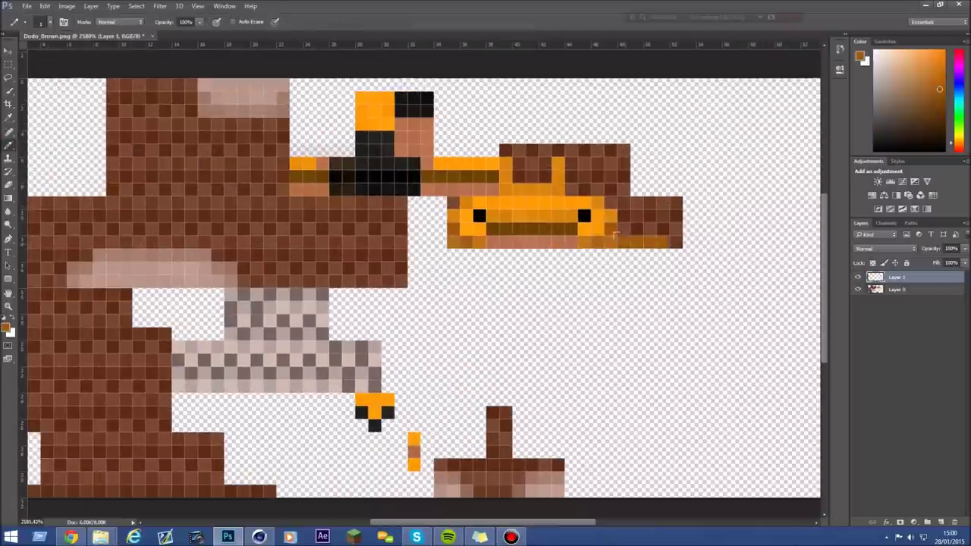
# Step: Paint the beak's bottom pixels orange with the Pencil
pyautogui.click(593, 235)
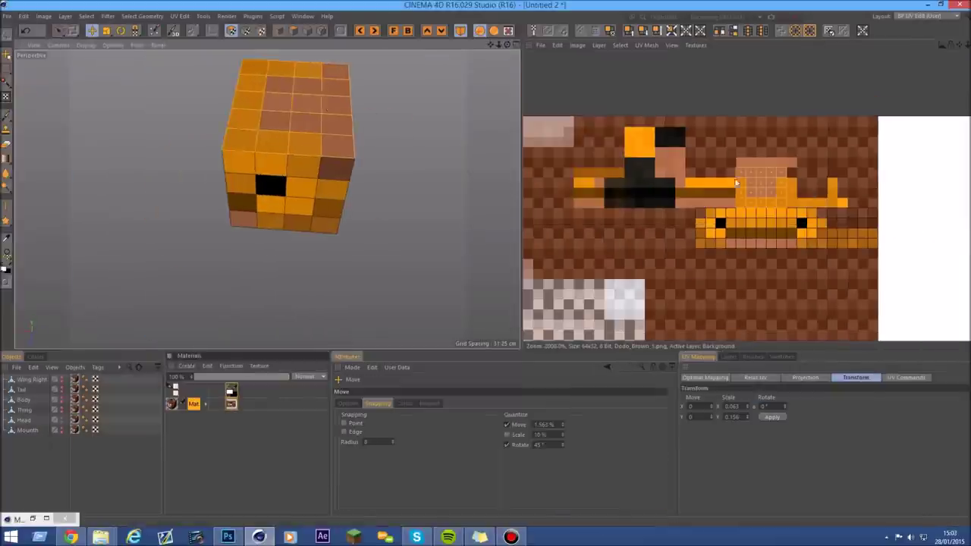
# Step: Apply a 0.25 vertical UV scale to the Mounth piece and check its texture tag
pyautogui.keyDown('alt'); pyautogui.moveTo(250, 197); pyautogui.dragTo(377, 91); pyautogui.keyUp('alt')
pyautogui.click(27, 430)
pyautogui.moveTo(228, 212)
pyautogui.keyDown('alt'); pyautogui.mouseDown()
pyautogui.moveTo(267, 200)
pyautogui.moveTo(217, 83)
pyautogui.mouseUp(); pyautogui.keyUp('alt')
pyautogui.hotkey('alt', 'Tab')
pyautogui.hotkey('alt', 'Tab')
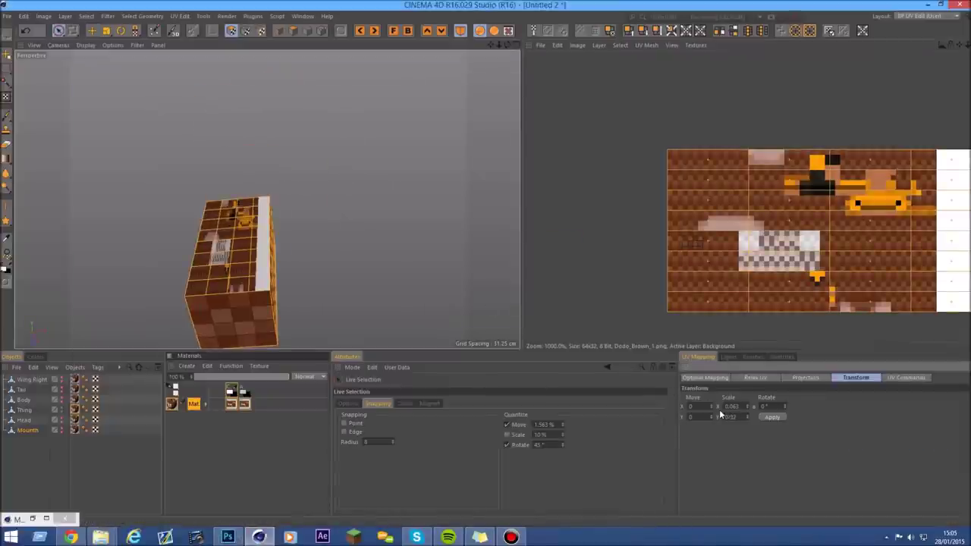
pyautogui.press('Return')
pyautogui.press('e')
pyautogui.click(772, 416)
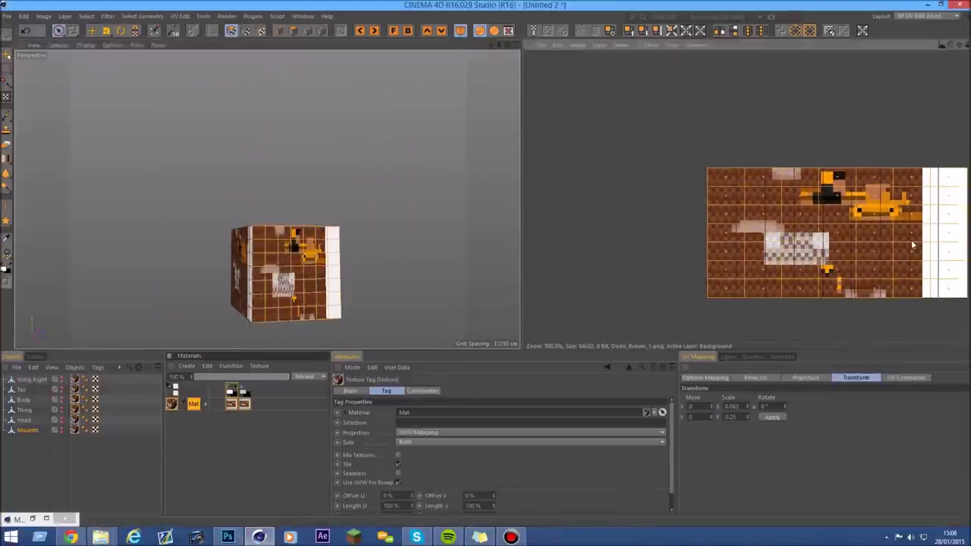